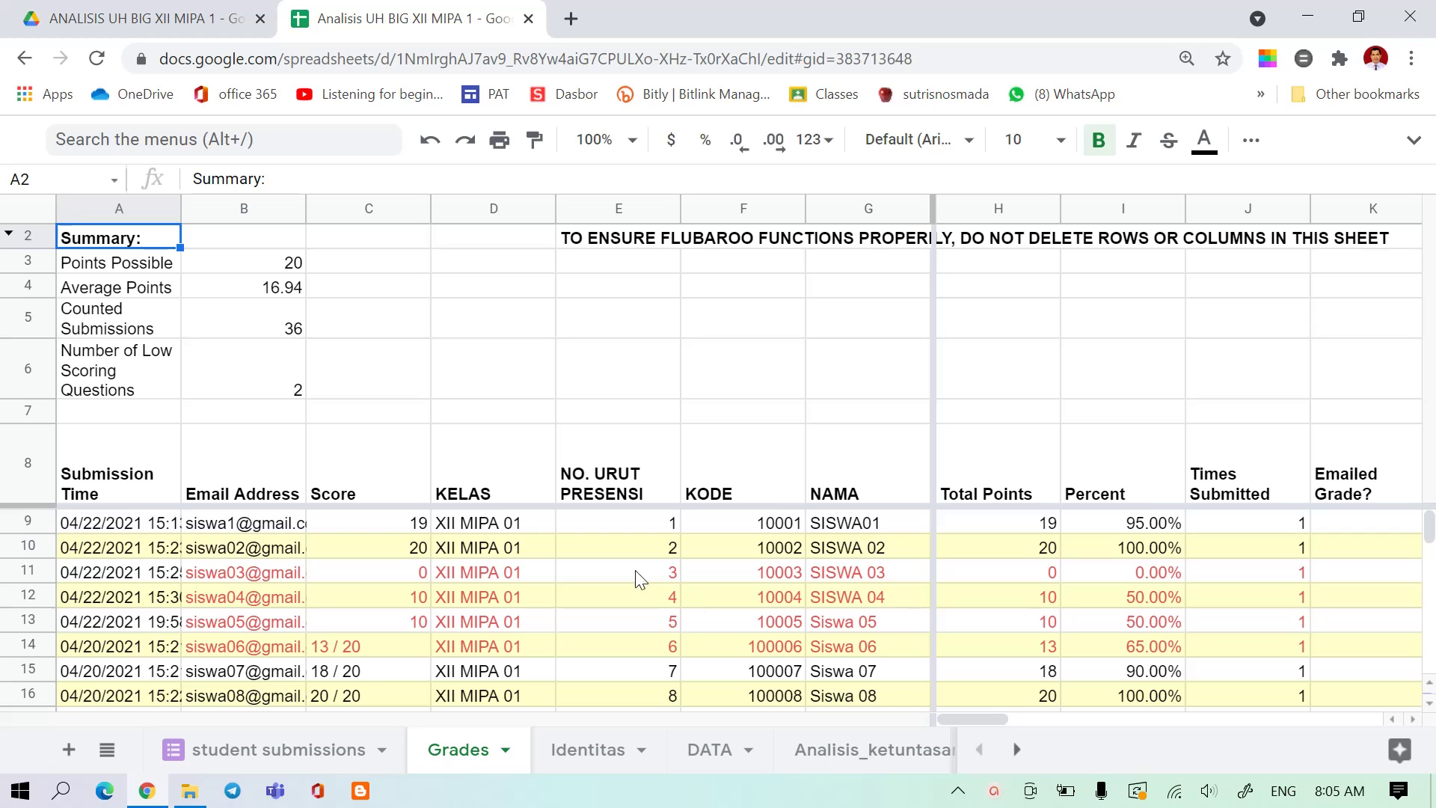
- On the Identitas sheet, replace the KD / Pokok Bahasan entry with "KD. 3.2 Tentang Aanalisis lagu"
left_click(586, 751)
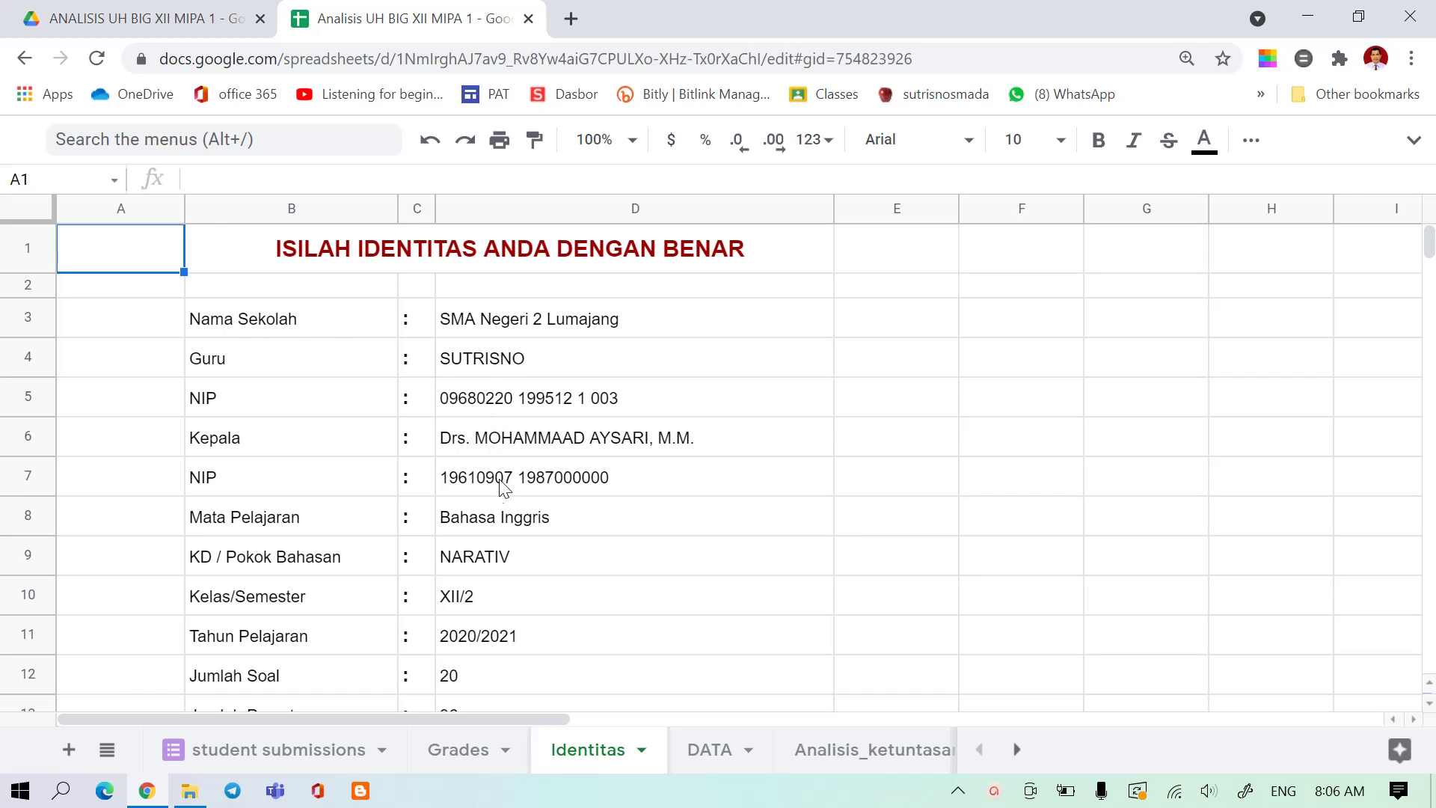
left_click(473, 573)
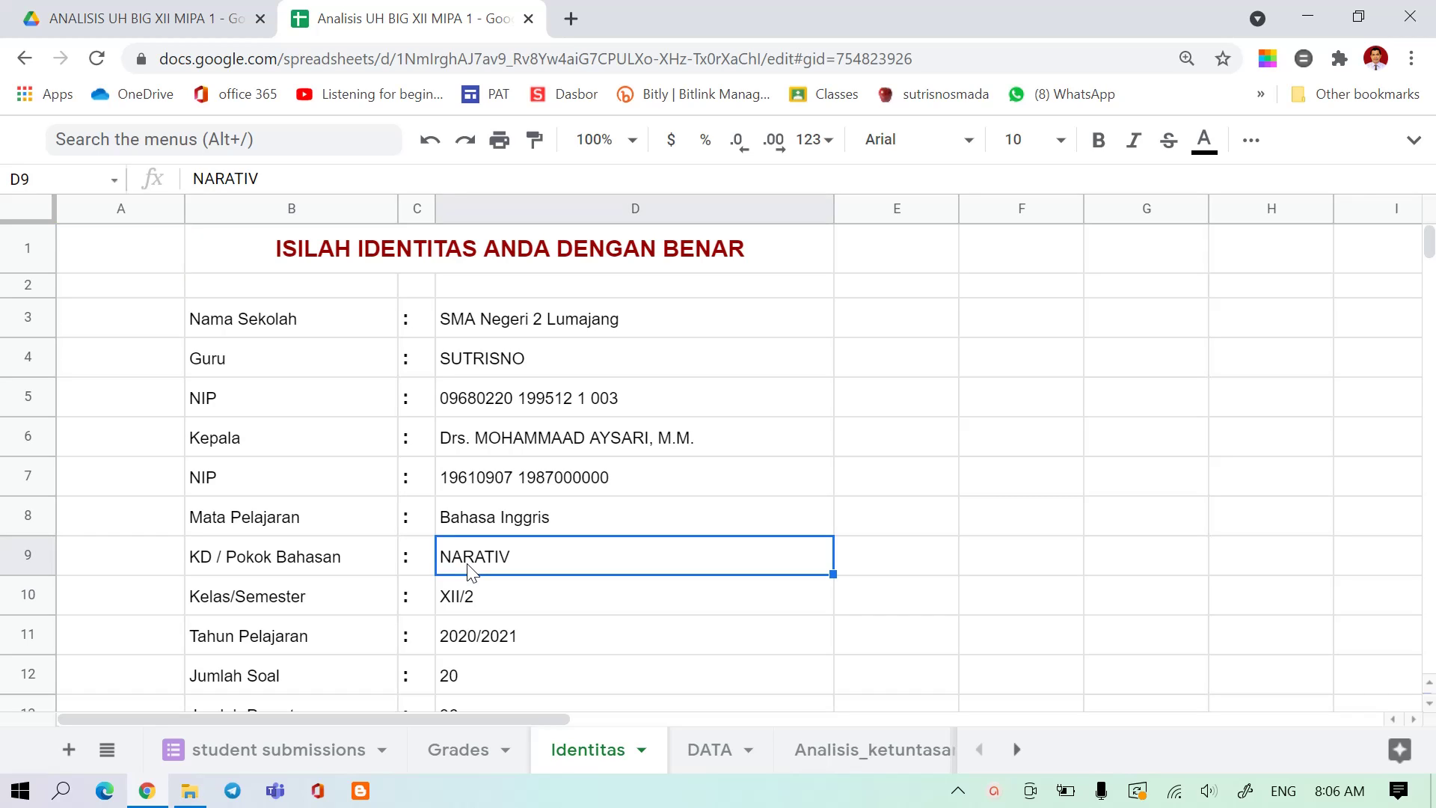
type("Kd")
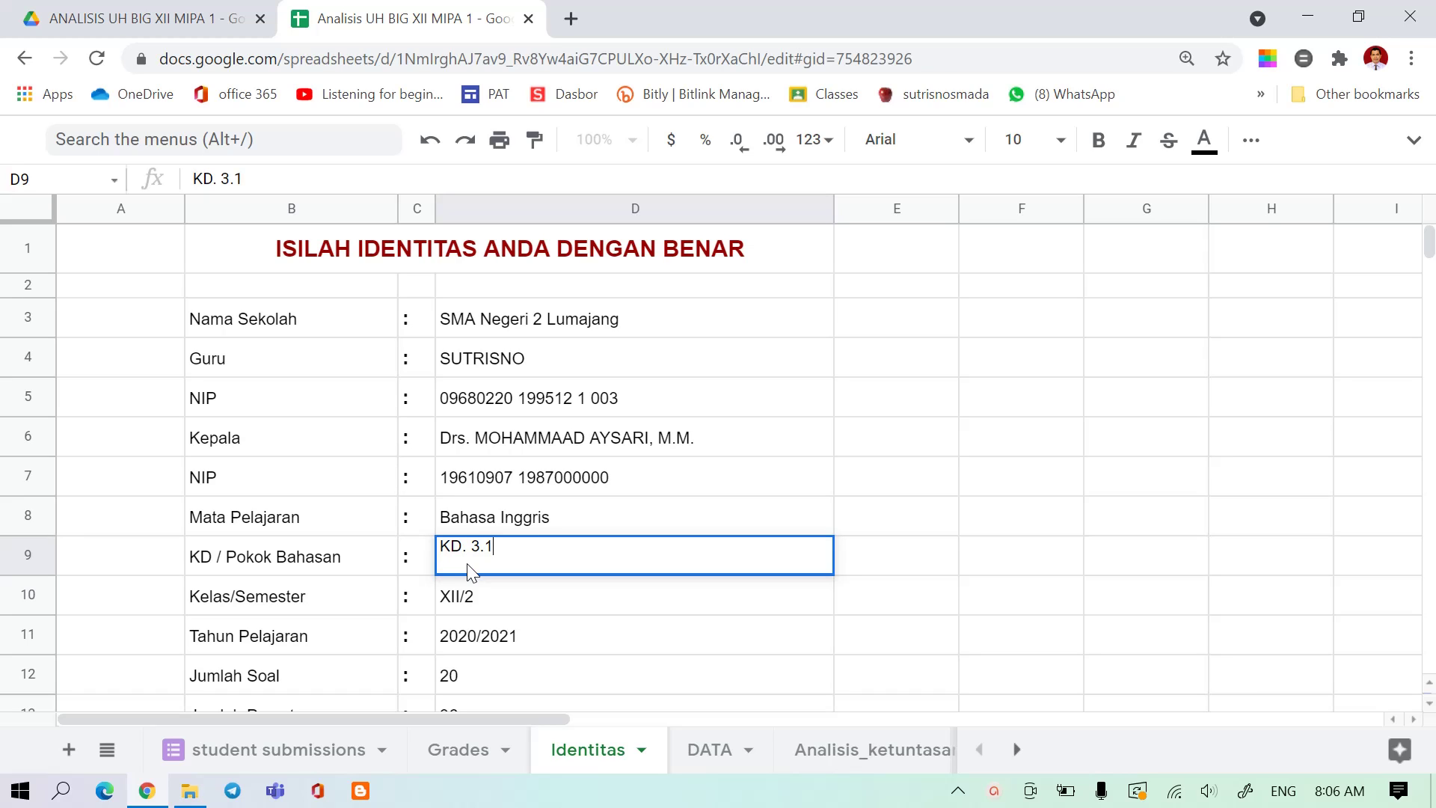
type("2")
type("Tentanga")
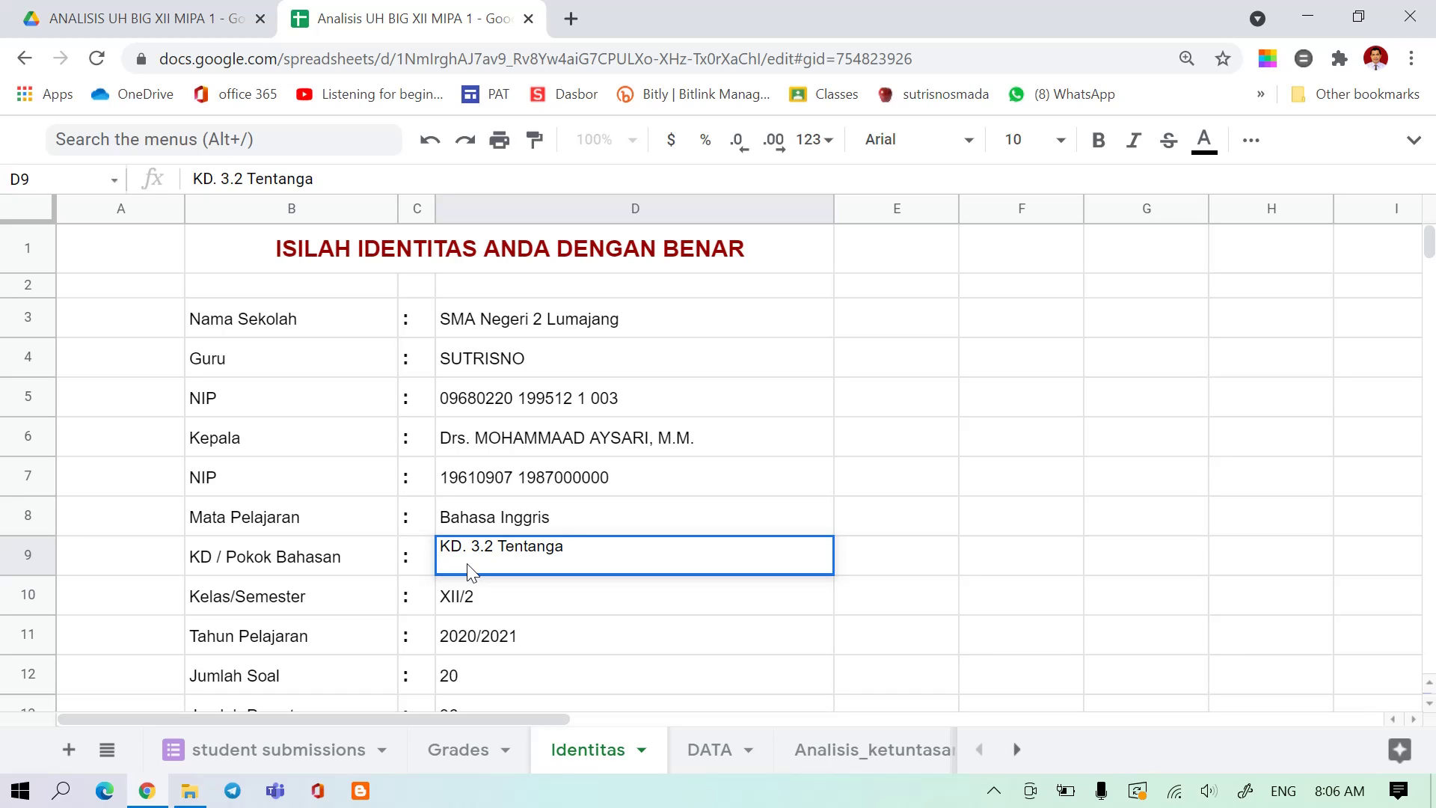
type("jkj")
type("Narat")
type("ive")
left_click_drag(620, 547, 566, 548)
type("Aanalisis")
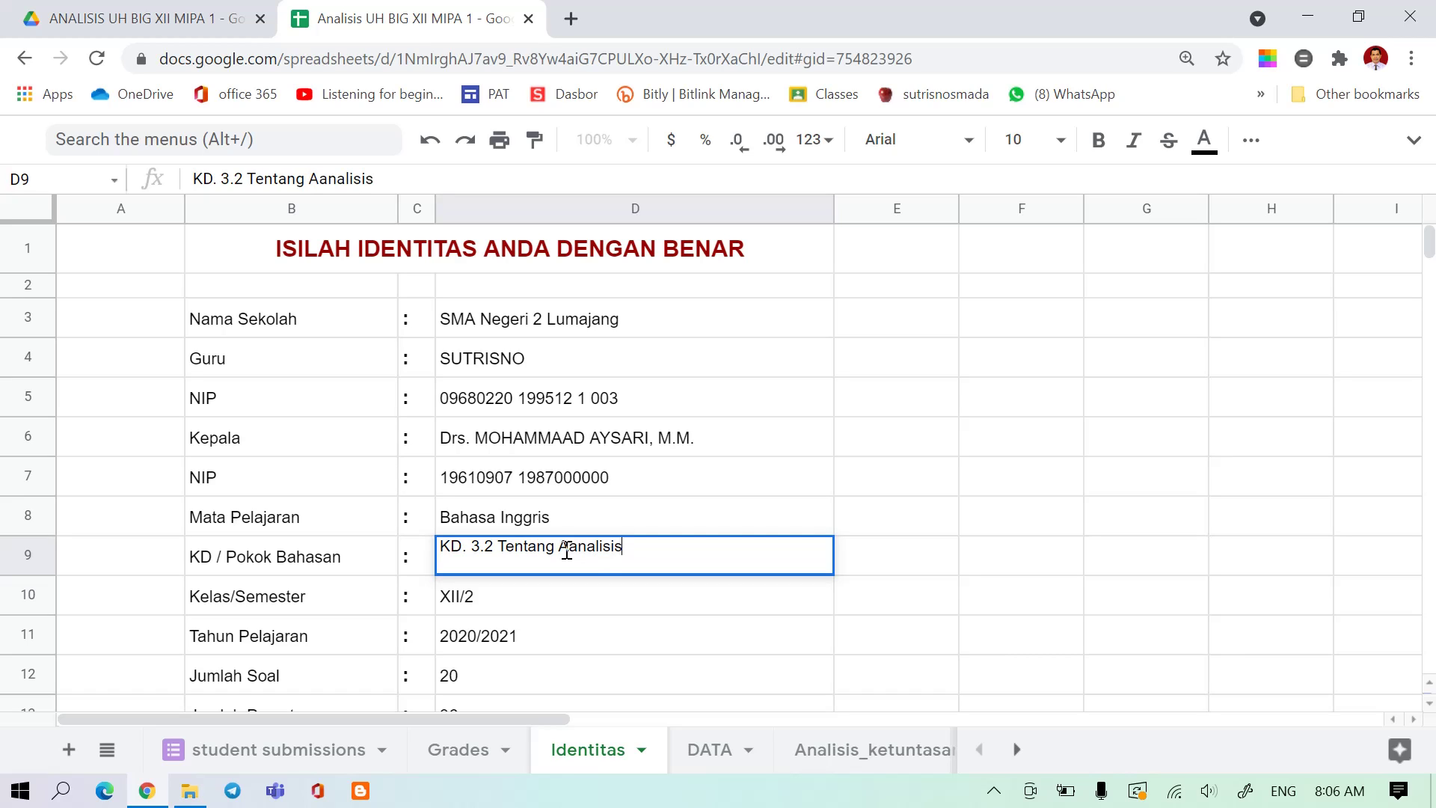
type(" lagu")
- Change the KD number in the KD / Pokok Bahasan entry to 3.6
left_click(494, 548)
key("BackSpace")
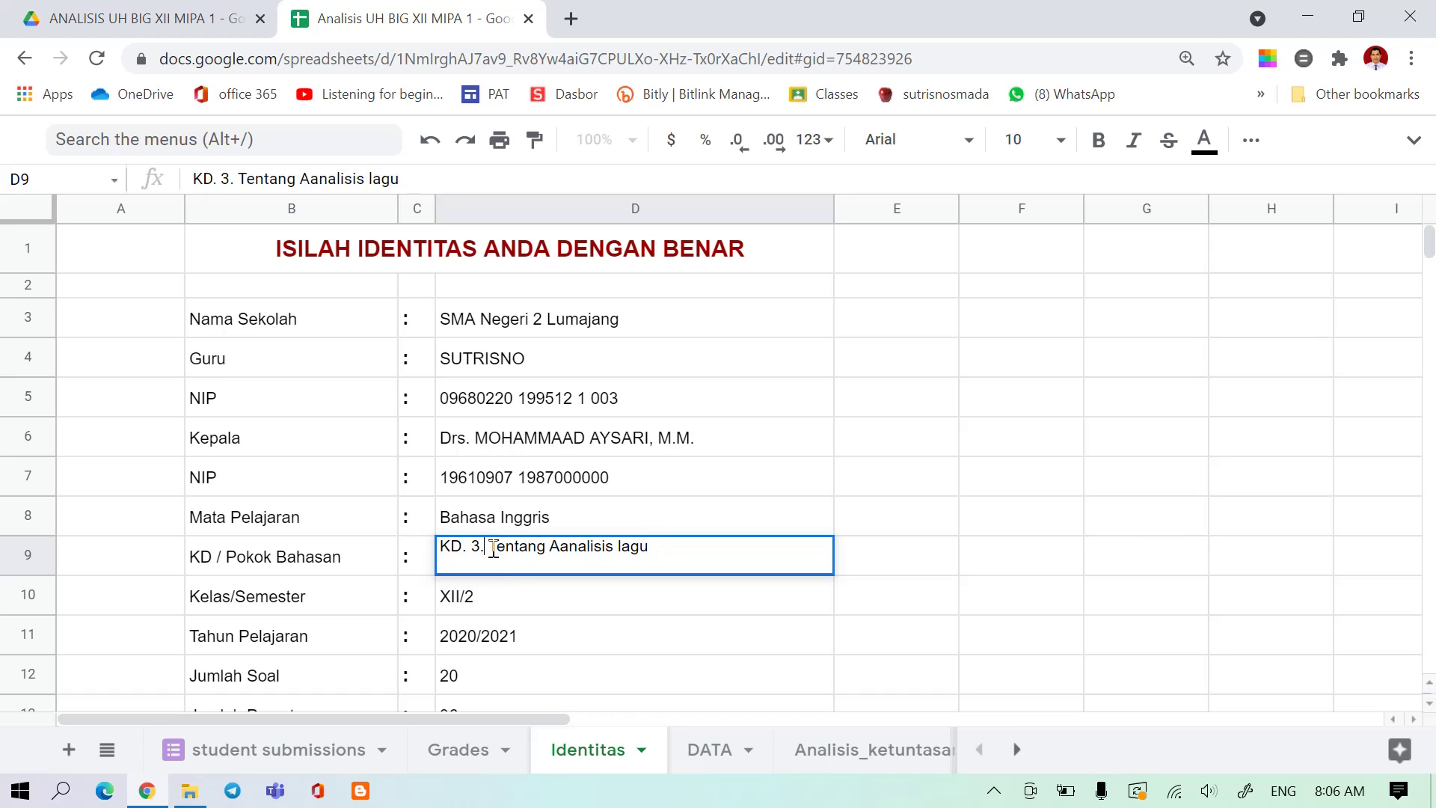
type("6")
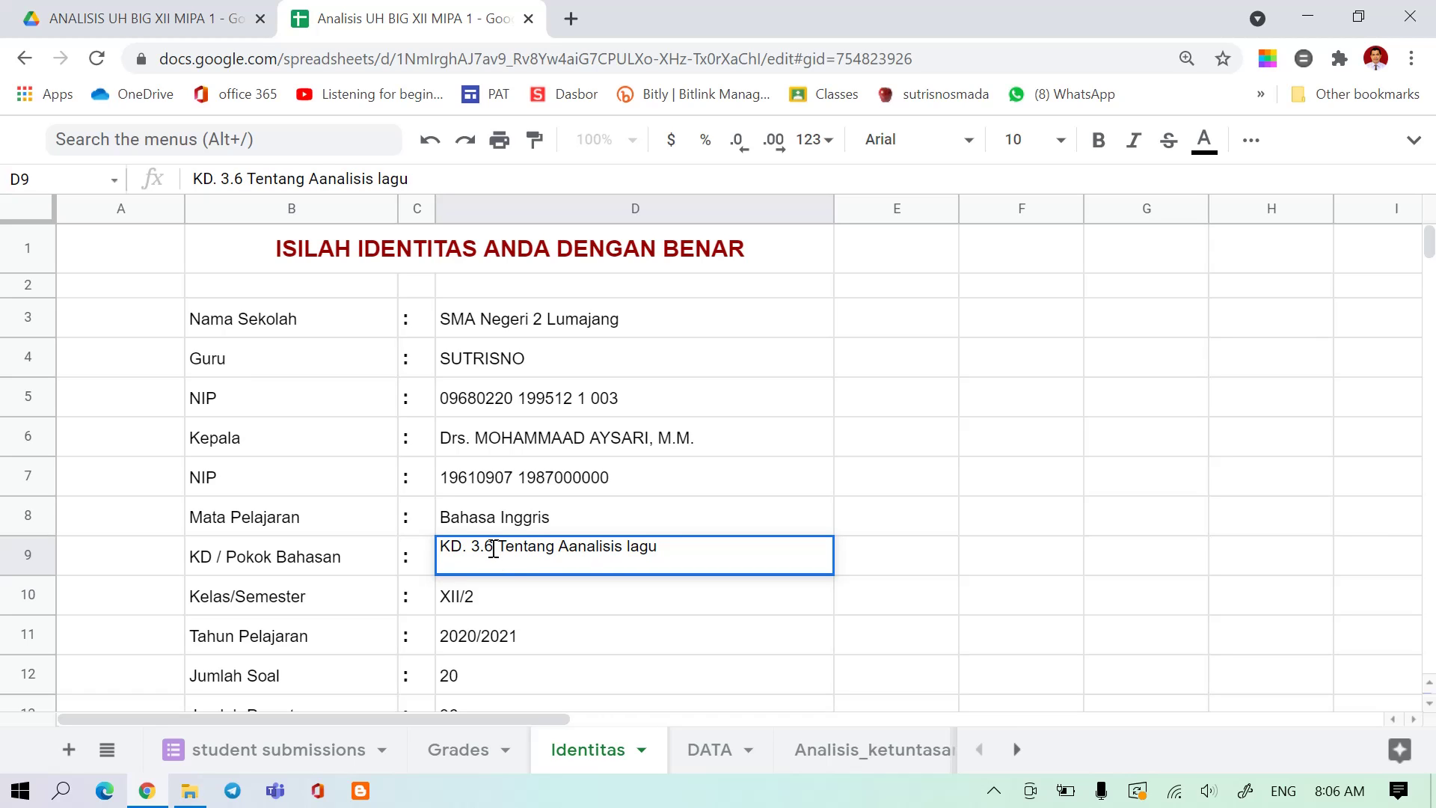
left_click(501, 596)
- Correct the misspelled word in the KD / Pokok Bahasan entry to "Analisis"
scroll(566, 570, "down", 3)
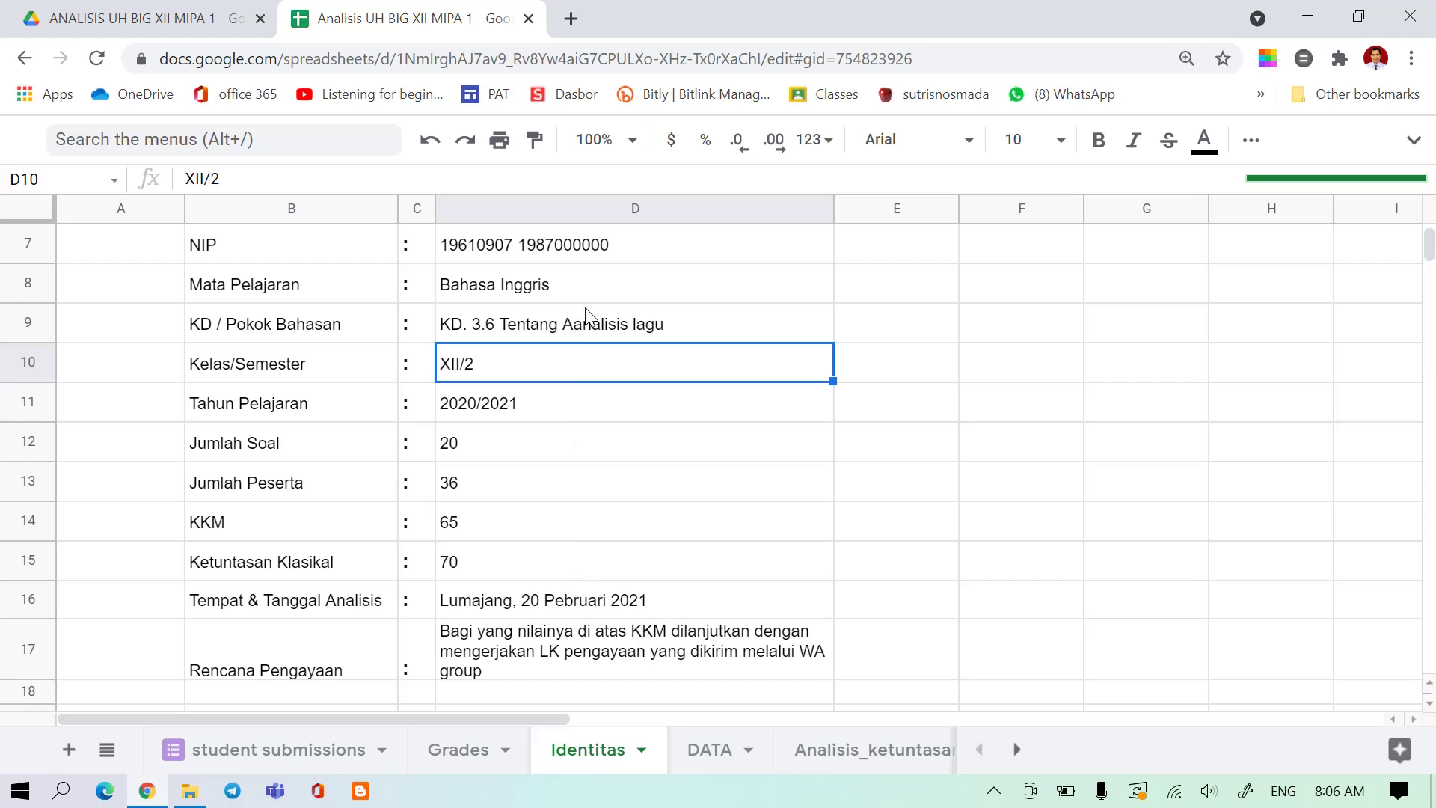
left_click(589, 331)
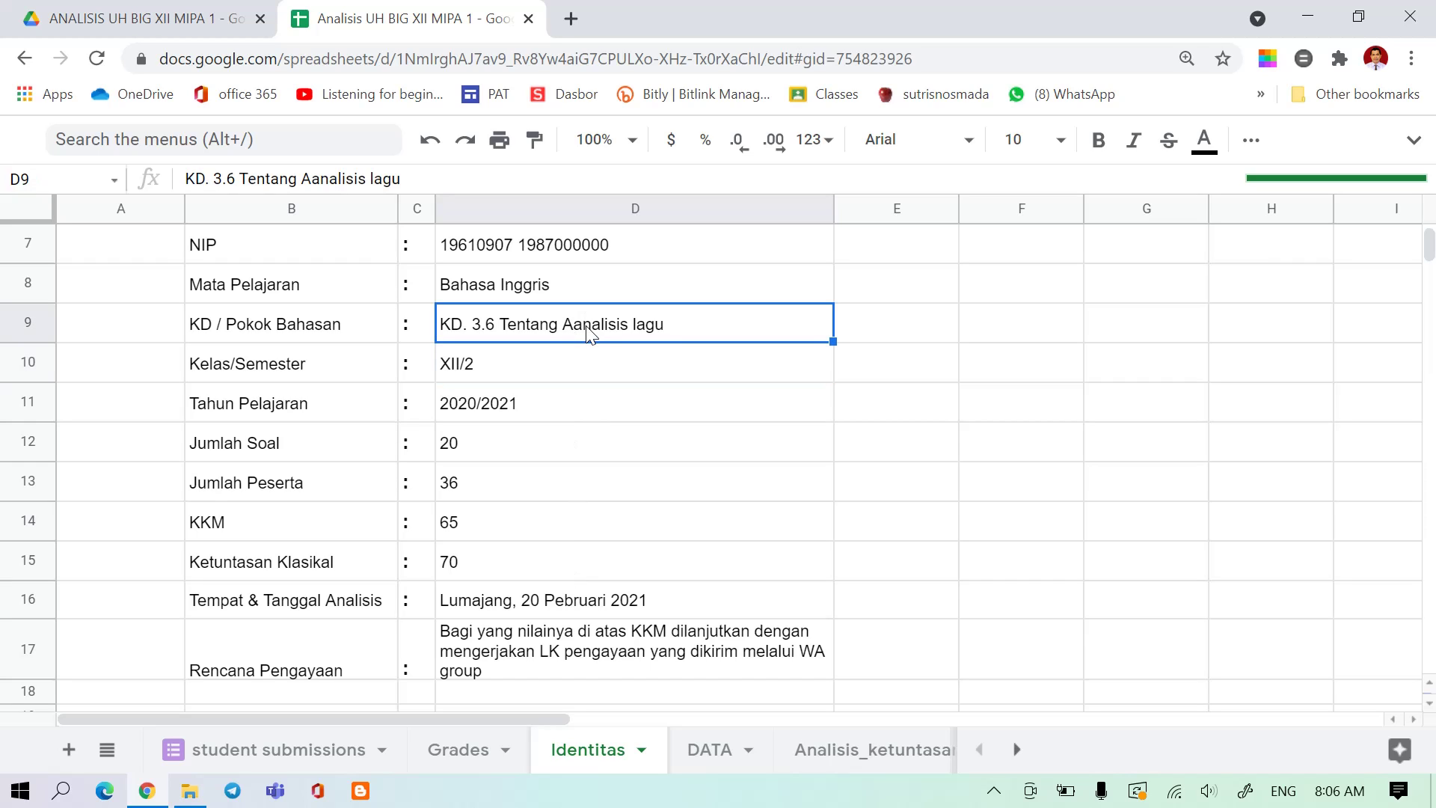
left_click(330, 180)
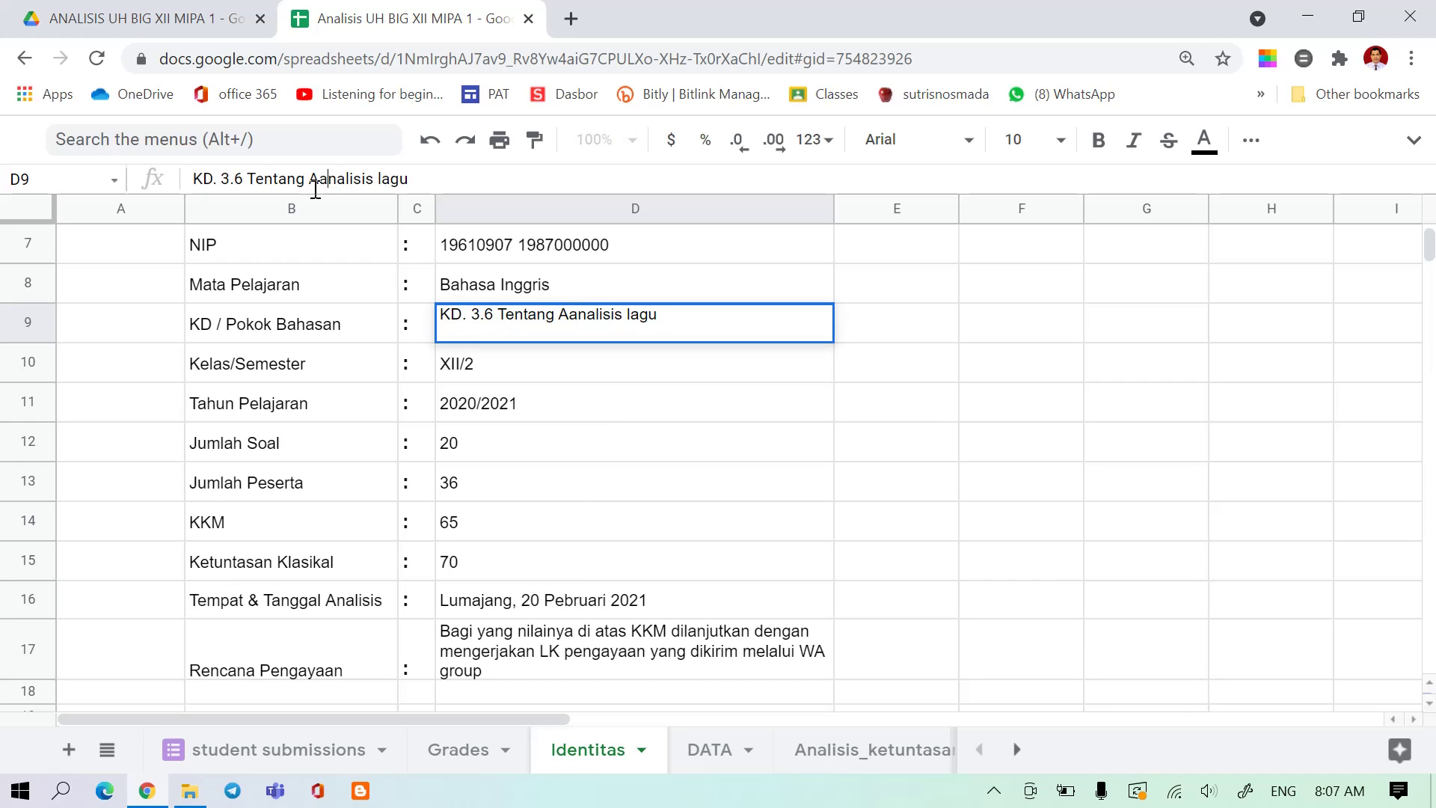
key("BackSpace")
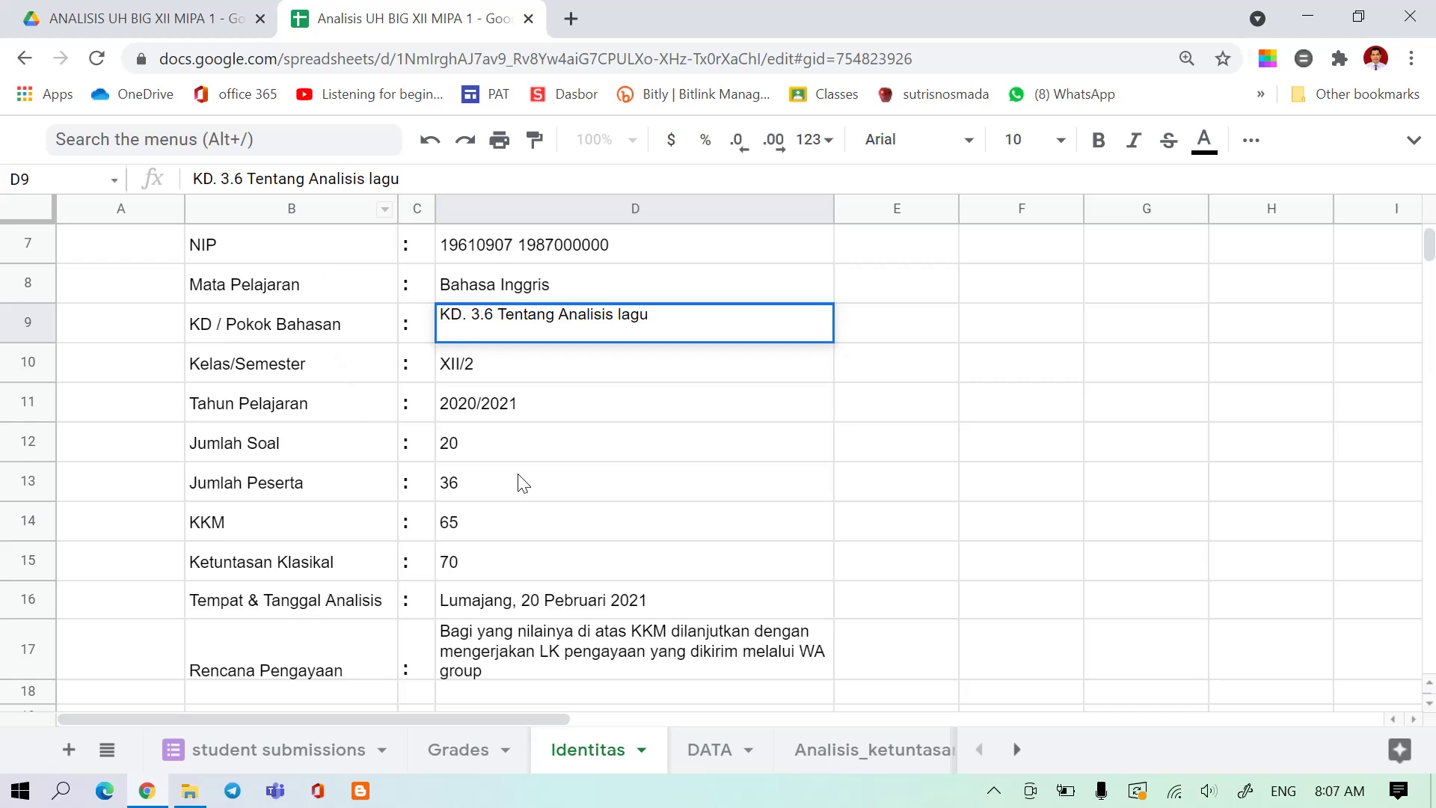
scroll(544, 497, "down", 1)
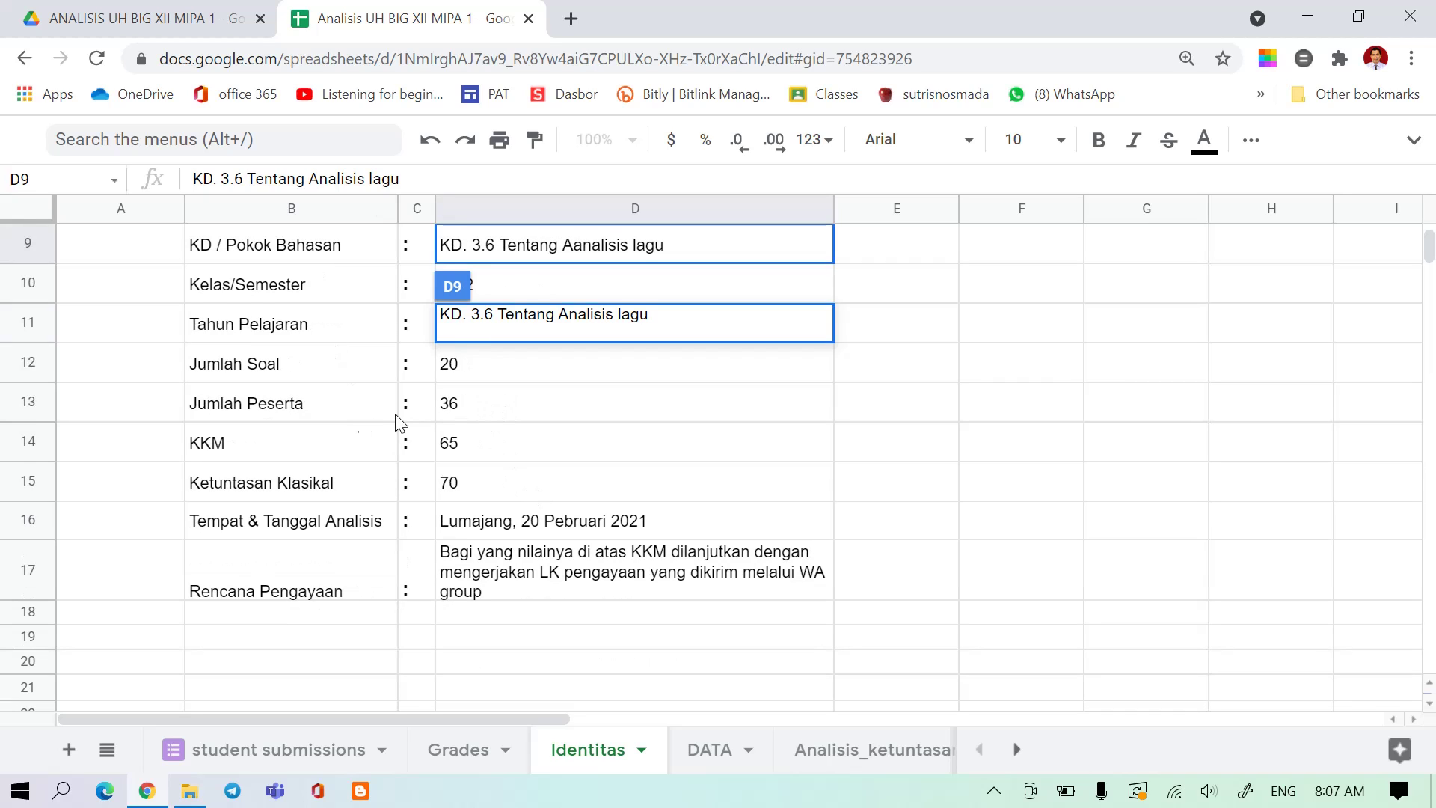
left_click(460, 453)
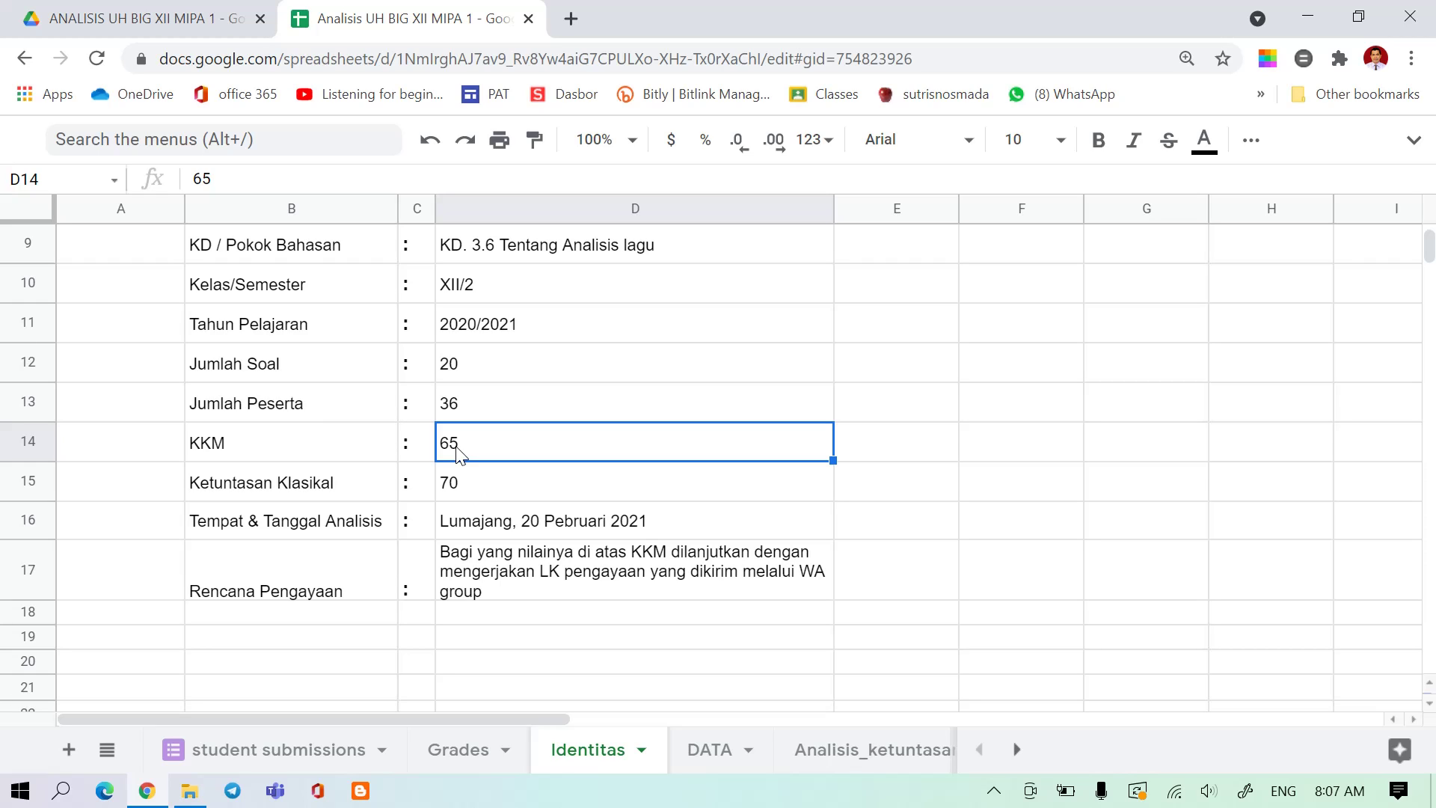
- Review the Ketuntasan Klasikal, Tempat & Tanggal Analisis and Rencana Pengayaan entries on the Identitas sheet
left_click(467, 497)
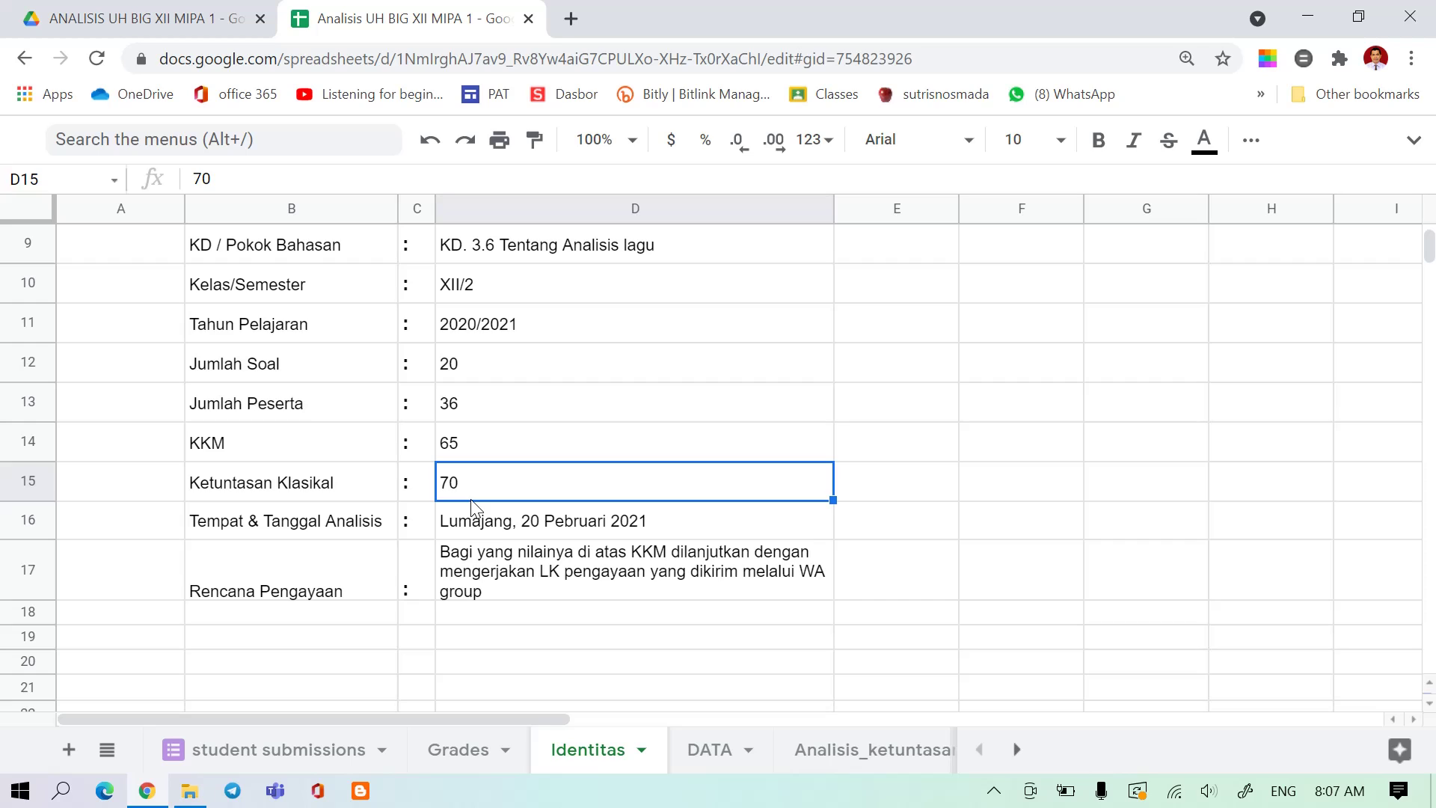
left_click(474, 528)
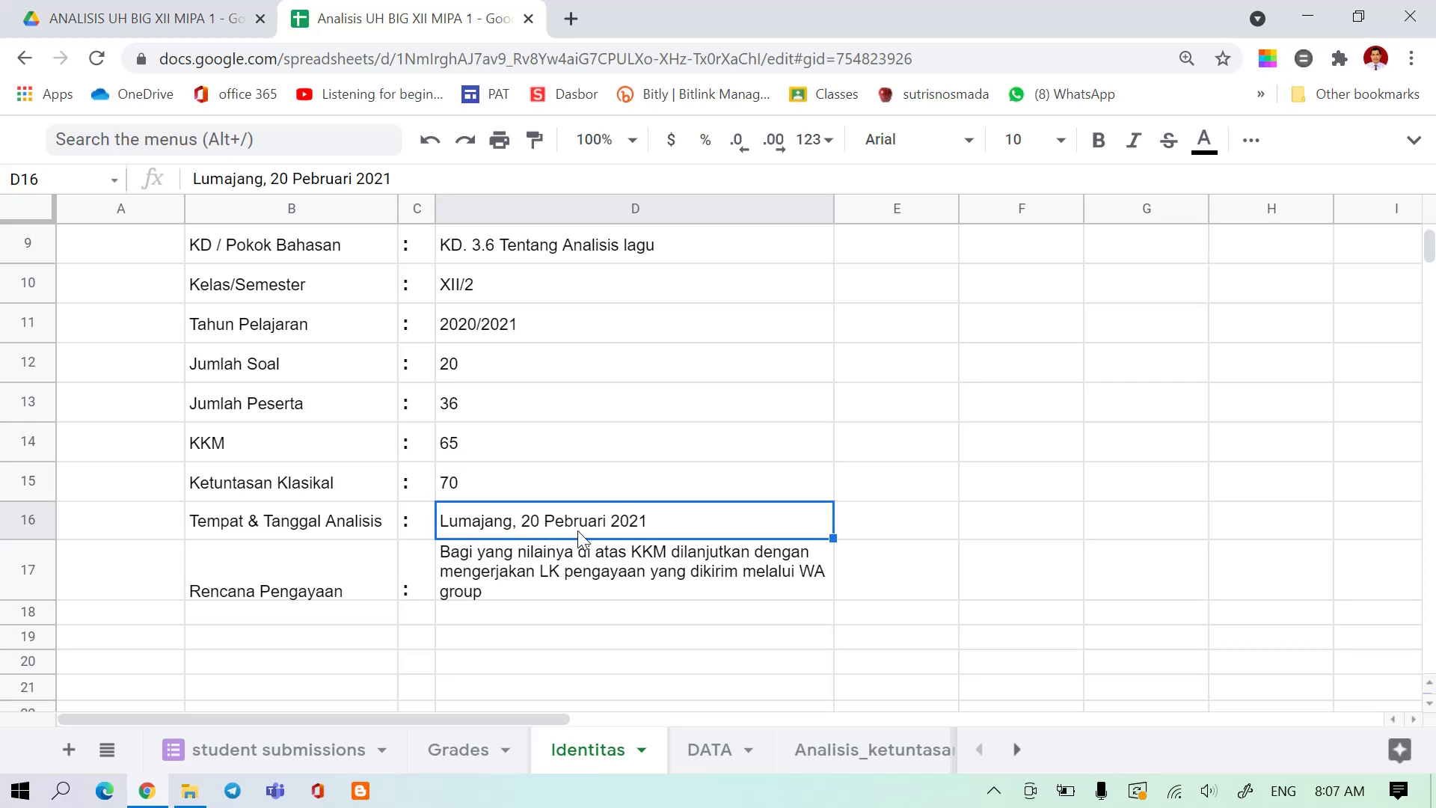
left_click(490, 584)
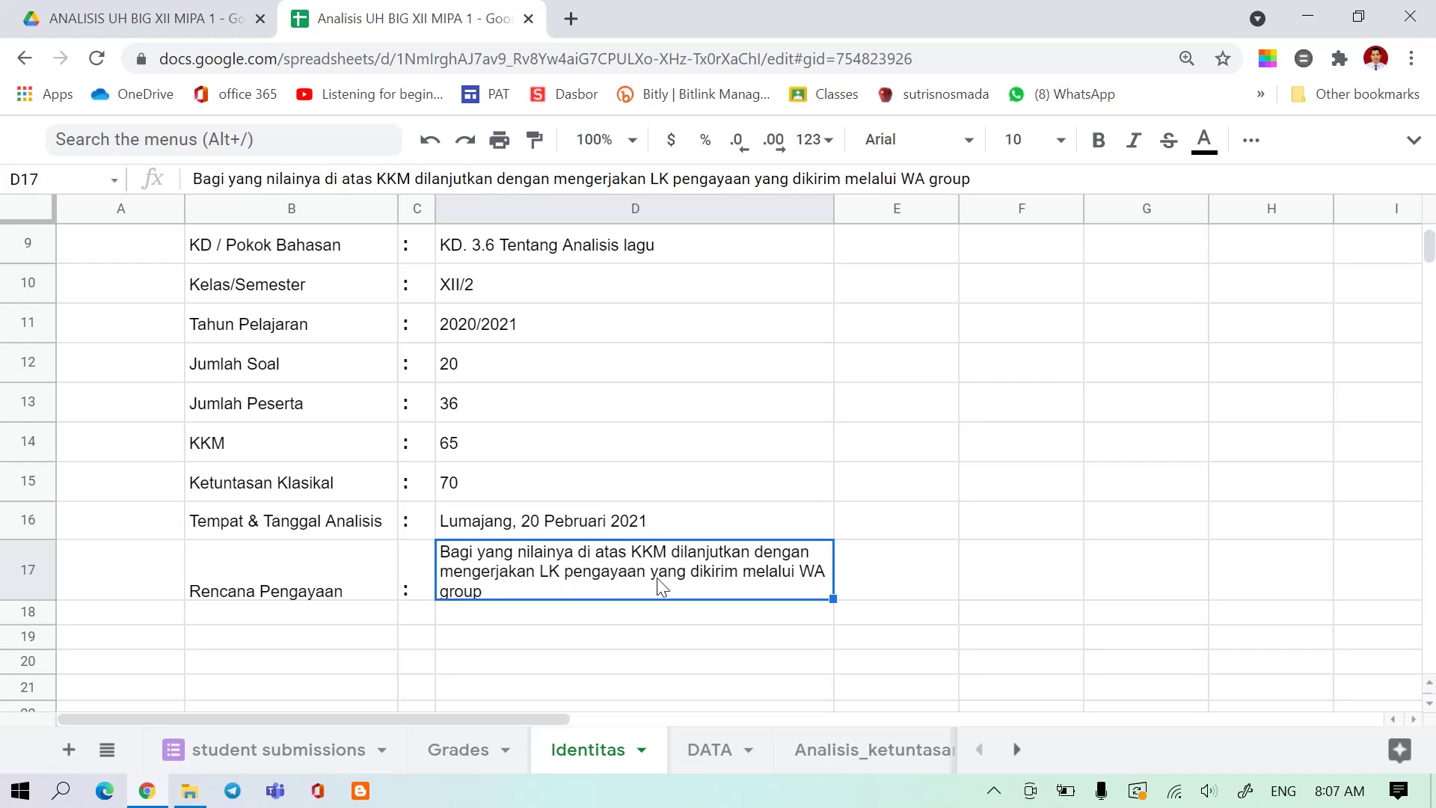
left_click(466, 621)
left_click(465, 569)
- Open the DATA sheet and look at its NAMA and NIS columns
left_click(718, 763)
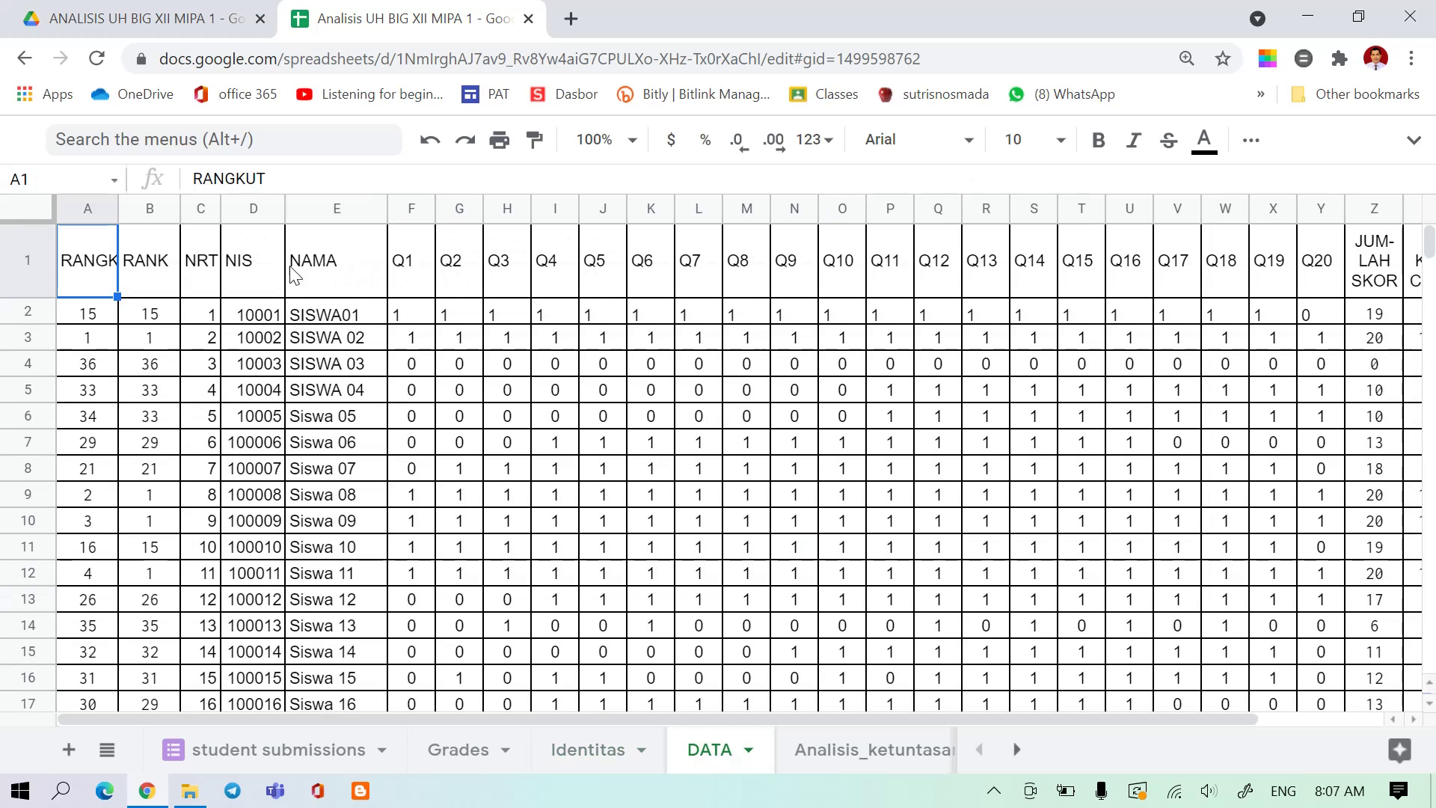
left_click(312, 269)
left_click(233, 269)
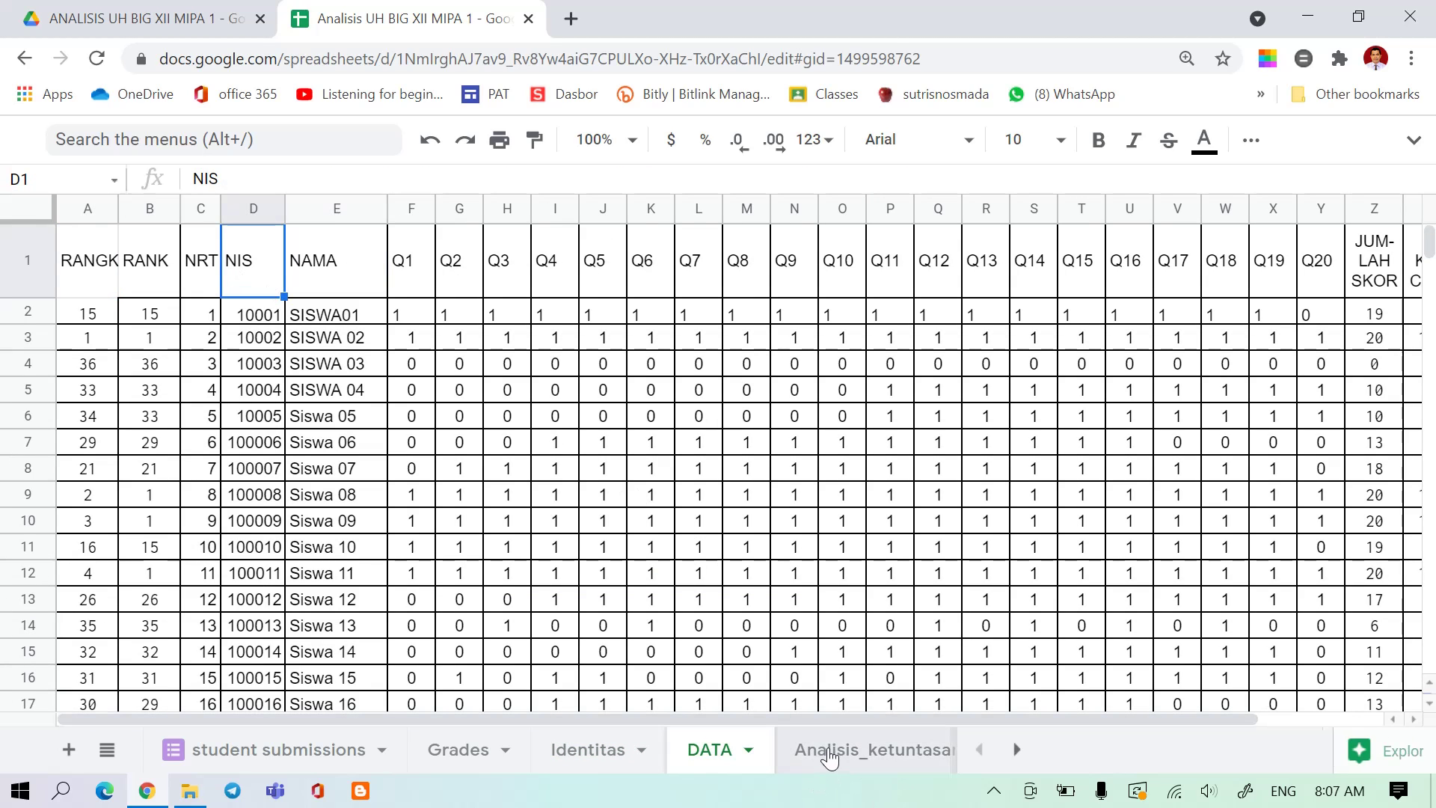
- Examine the Analisis_ketuntasan sheet from its identity header through the per-question scores to the summary rows
left_click(871, 750)
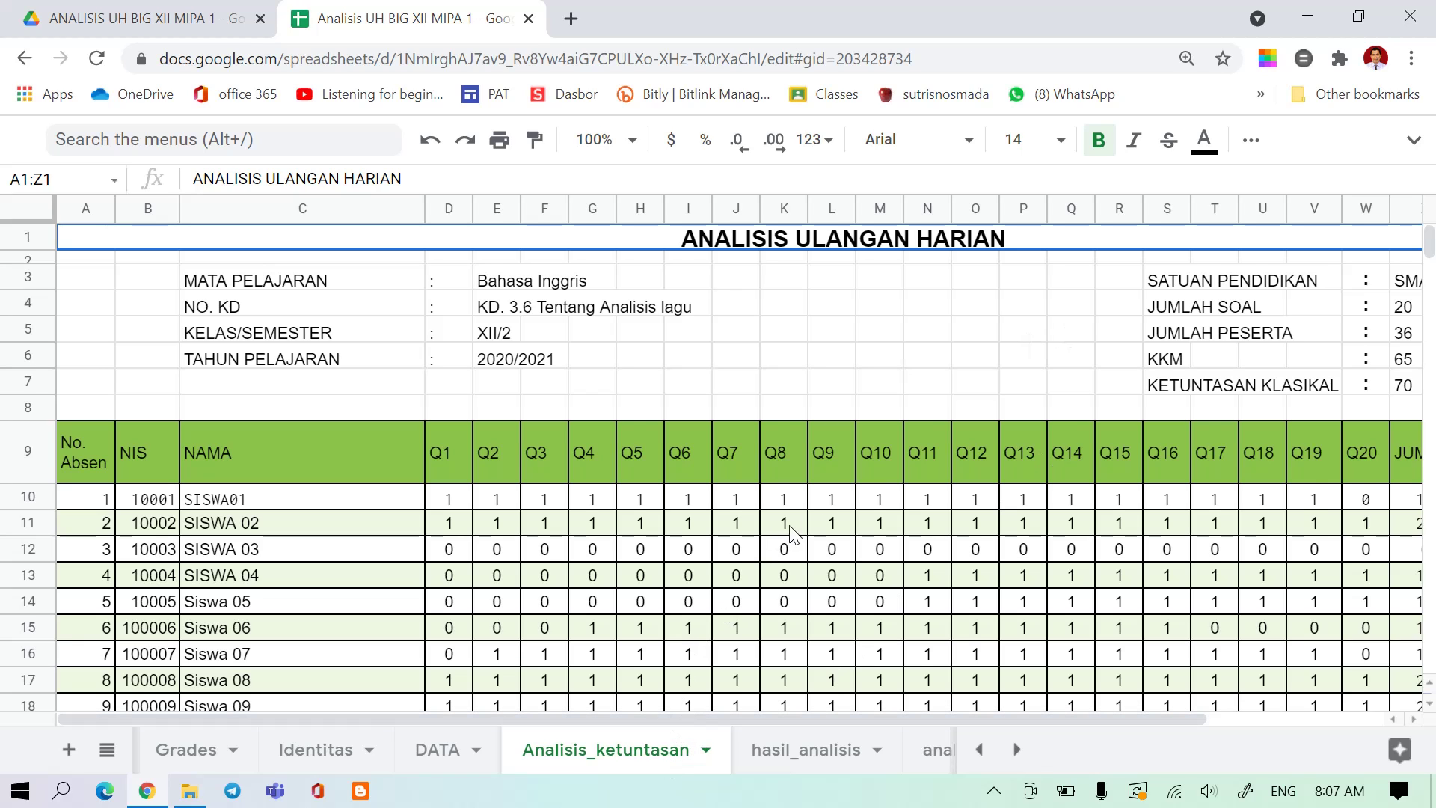
scroll(822, 505, "down", 5)
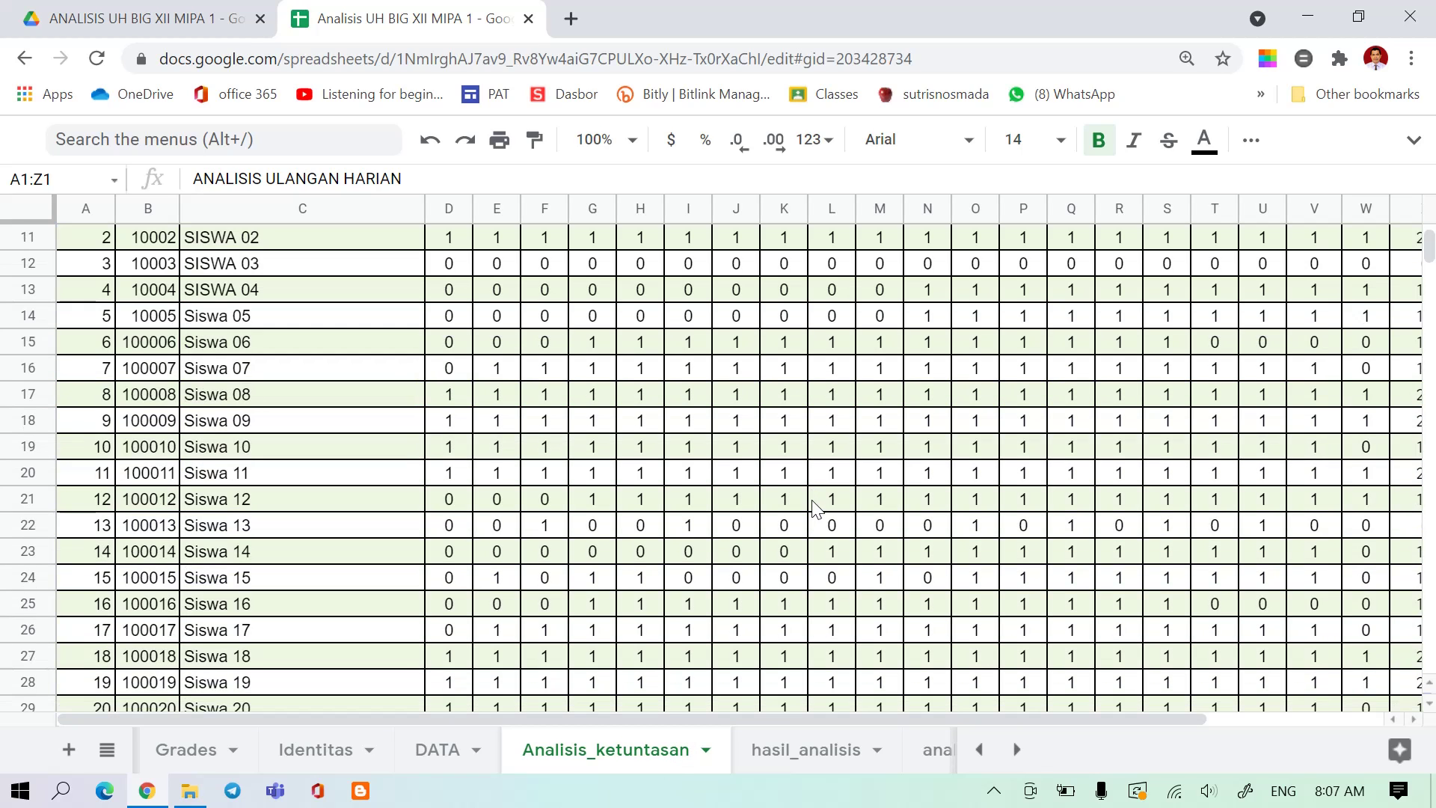
scroll(817, 508, "down", 7)
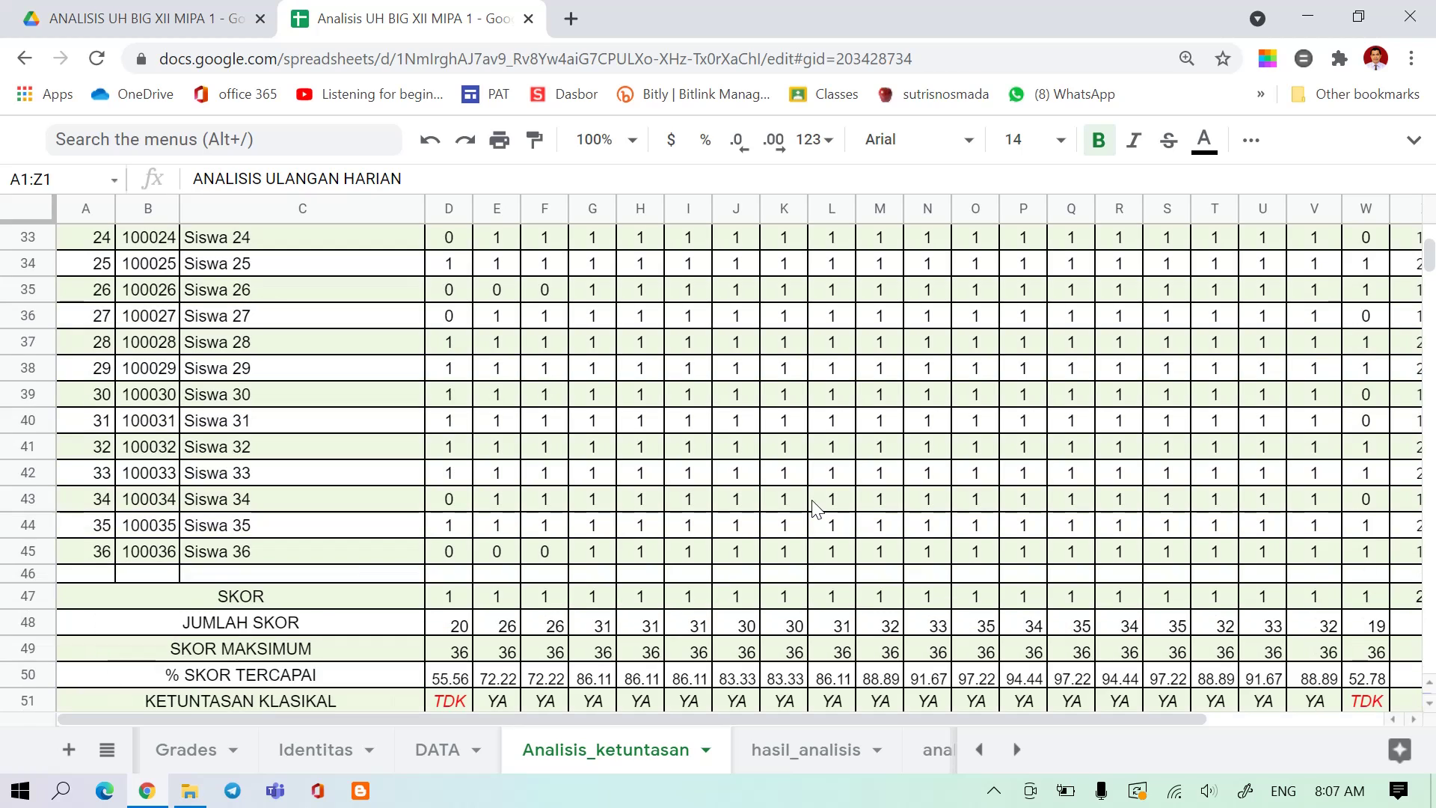
scroll(817, 509, "down", 2)
scroll(815, 509, "down", 3)
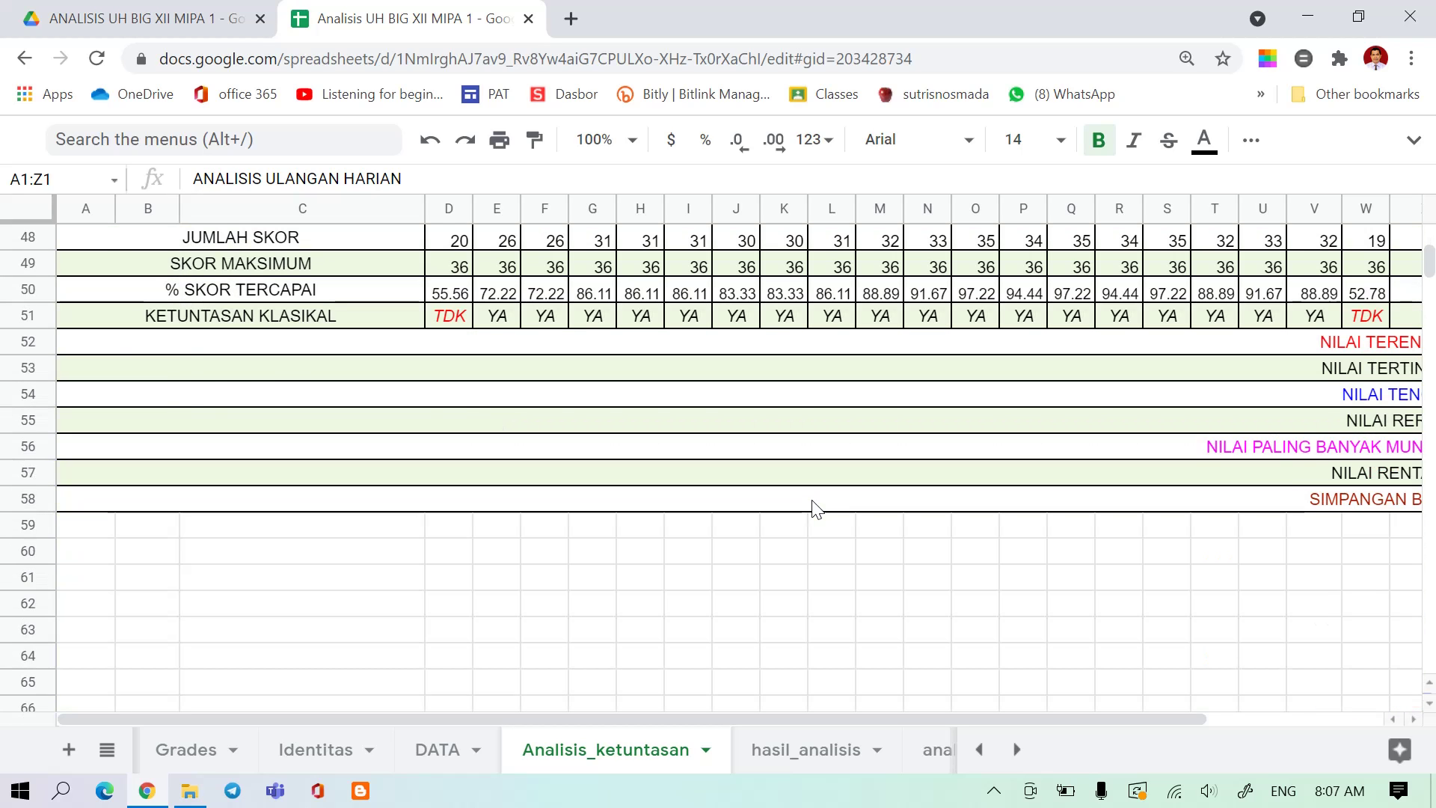
scroll(815, 509, "up", 2)
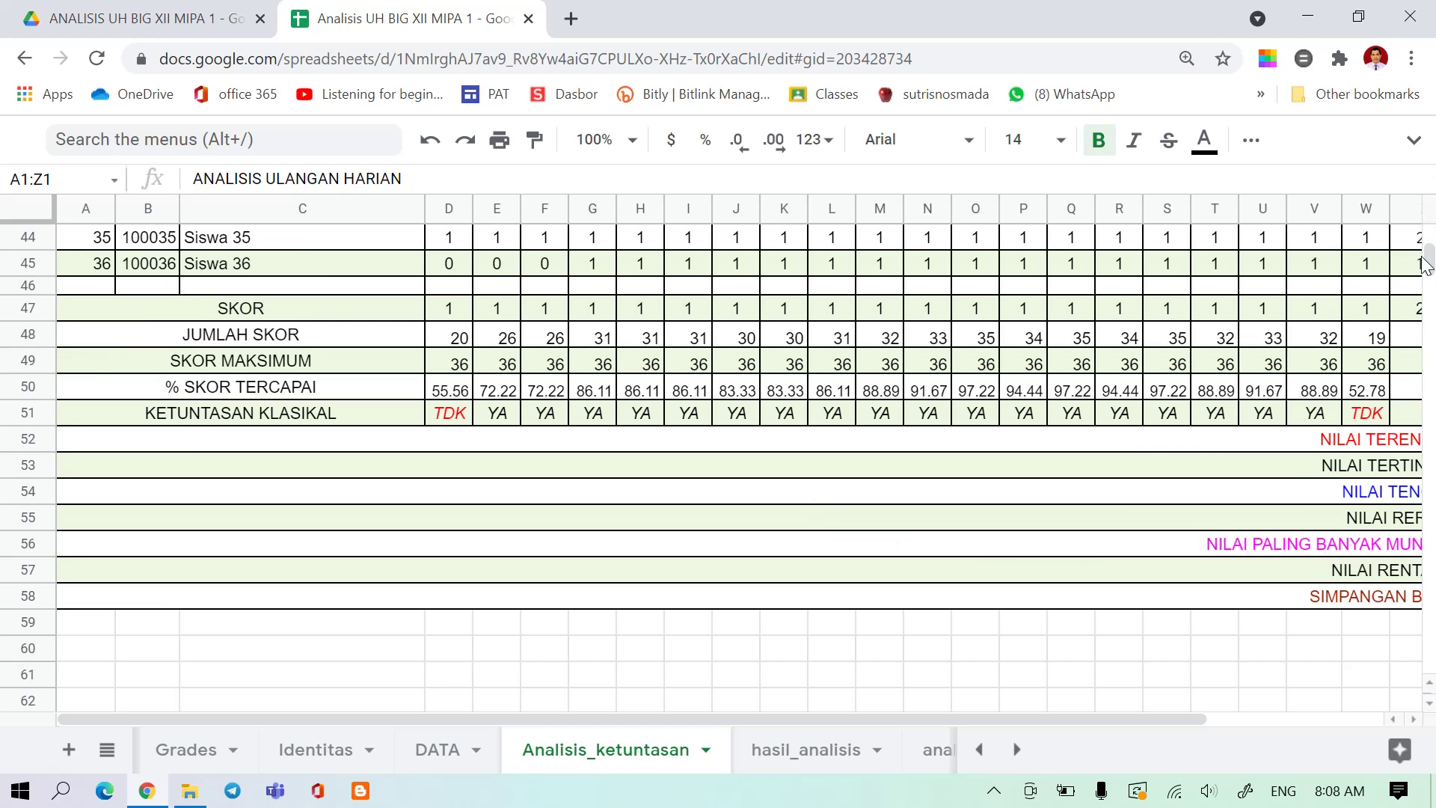
left_click_drag(1429, 262, 1433, 239)
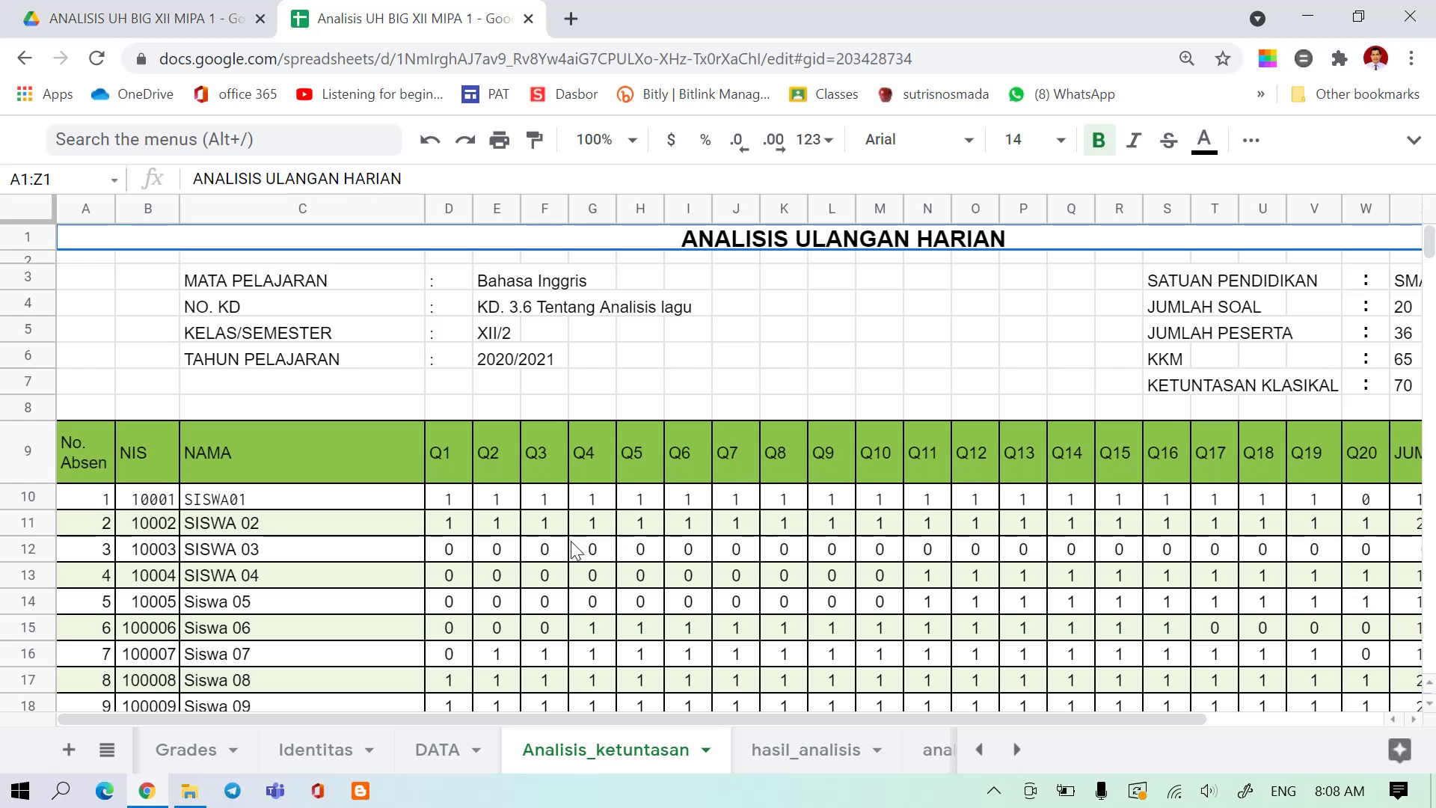
scroll(701, 494, "down", 5)
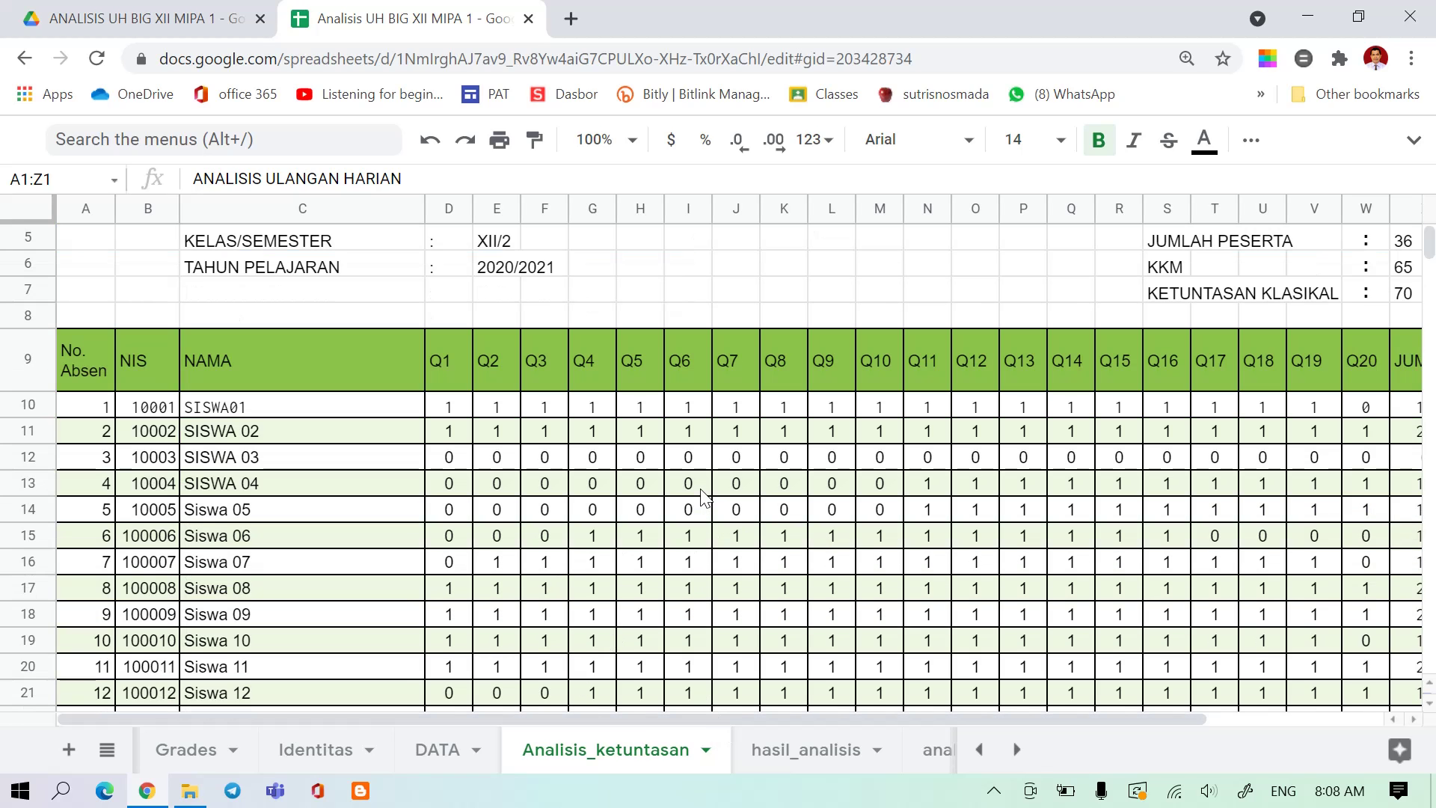
scroll(700, 486, "down", 2)
scroll(703, 486, "up", 5)
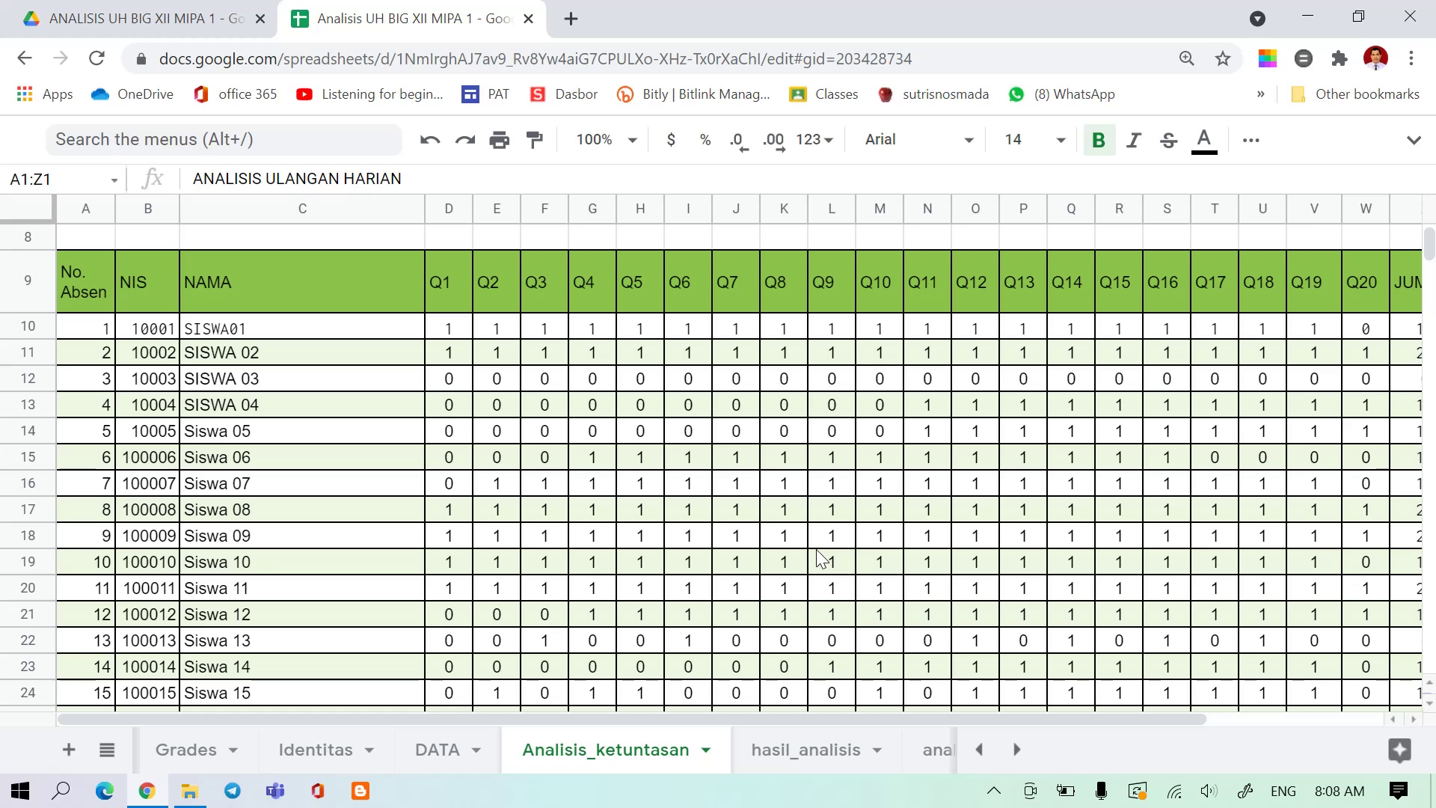
- Examine each student's total score, achievement percentage and KETUNTASAN status, along with the YA and TIDAK summary below the table
key("ctrl+minus")
key("ctrl+minus")
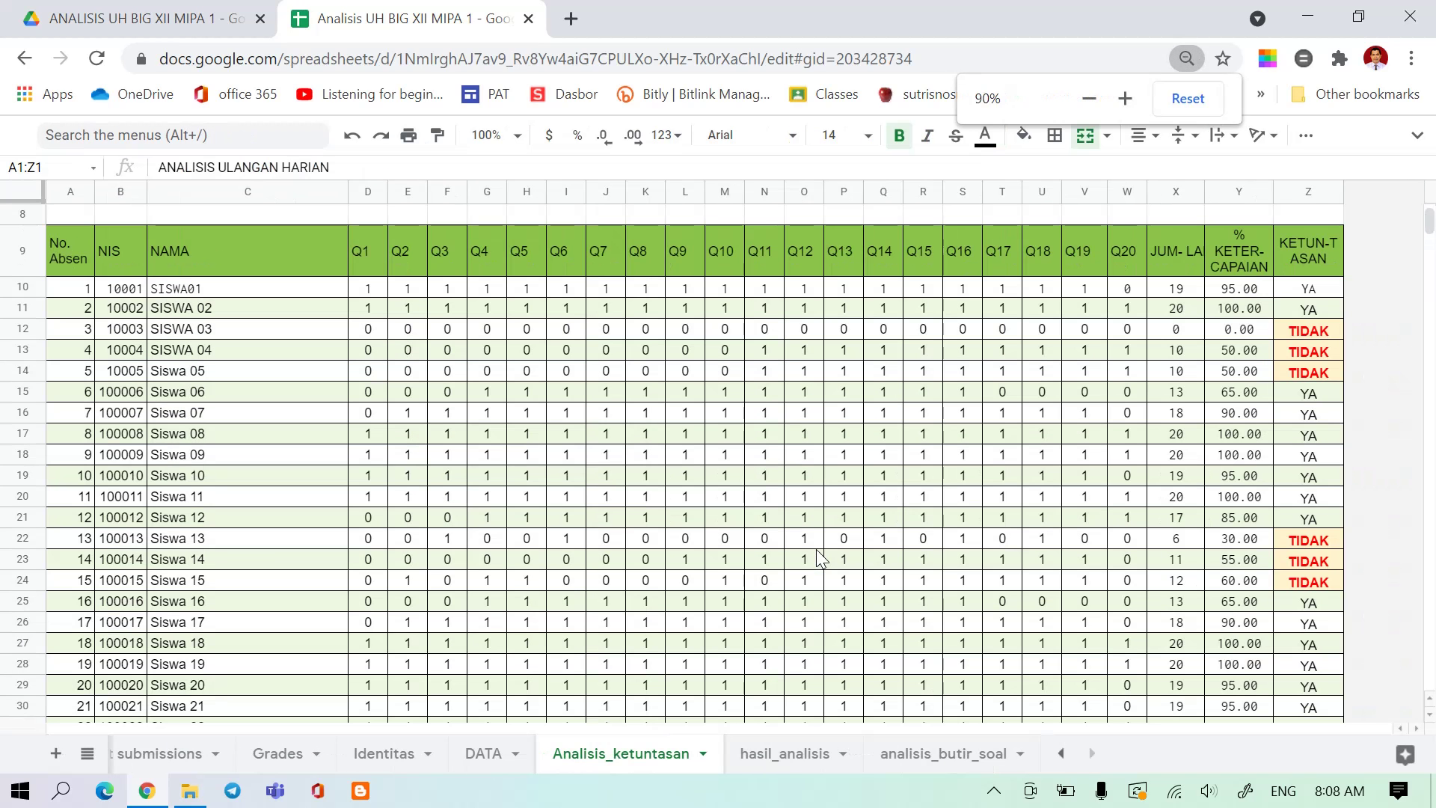
key("ctrl+plus")
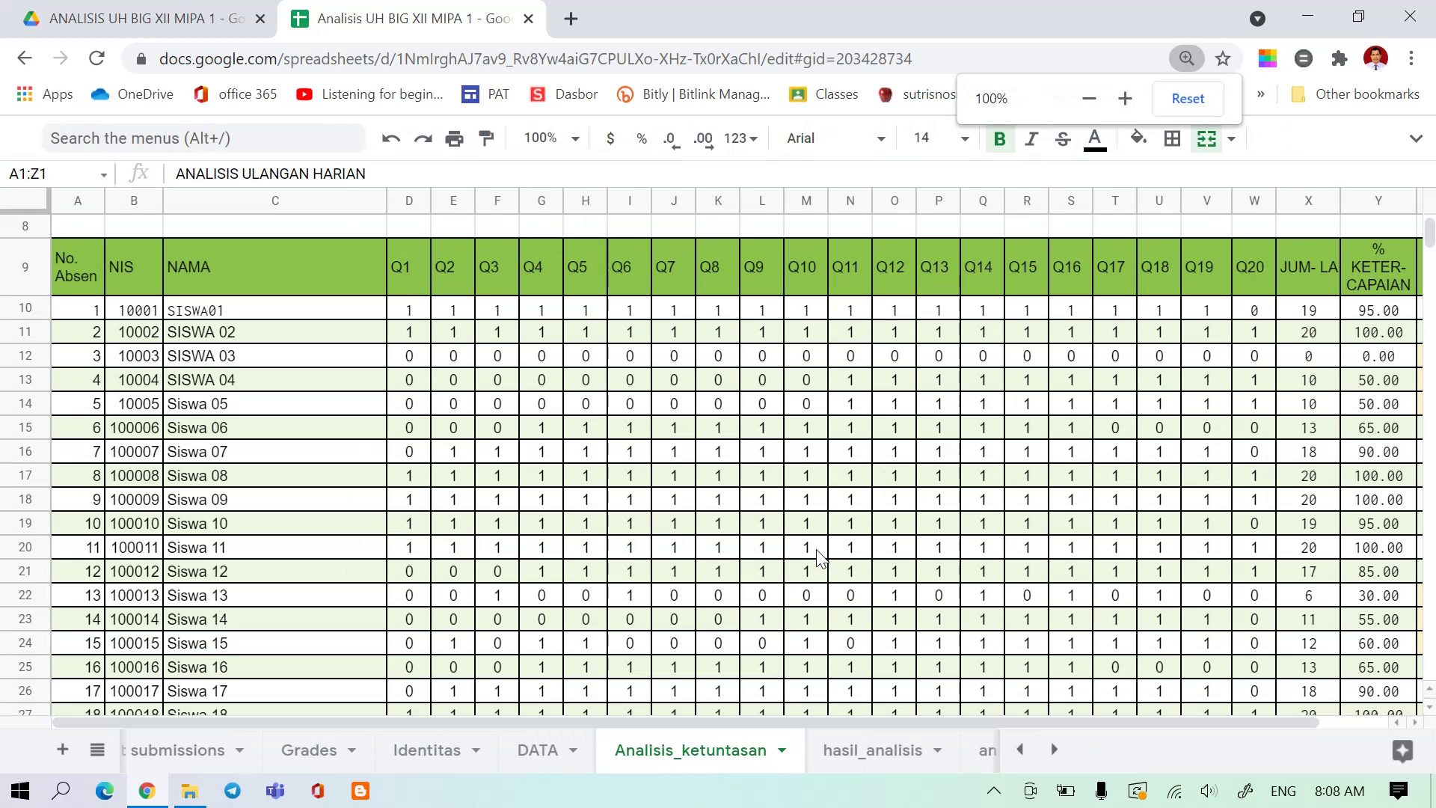
key("ctrl+minus")
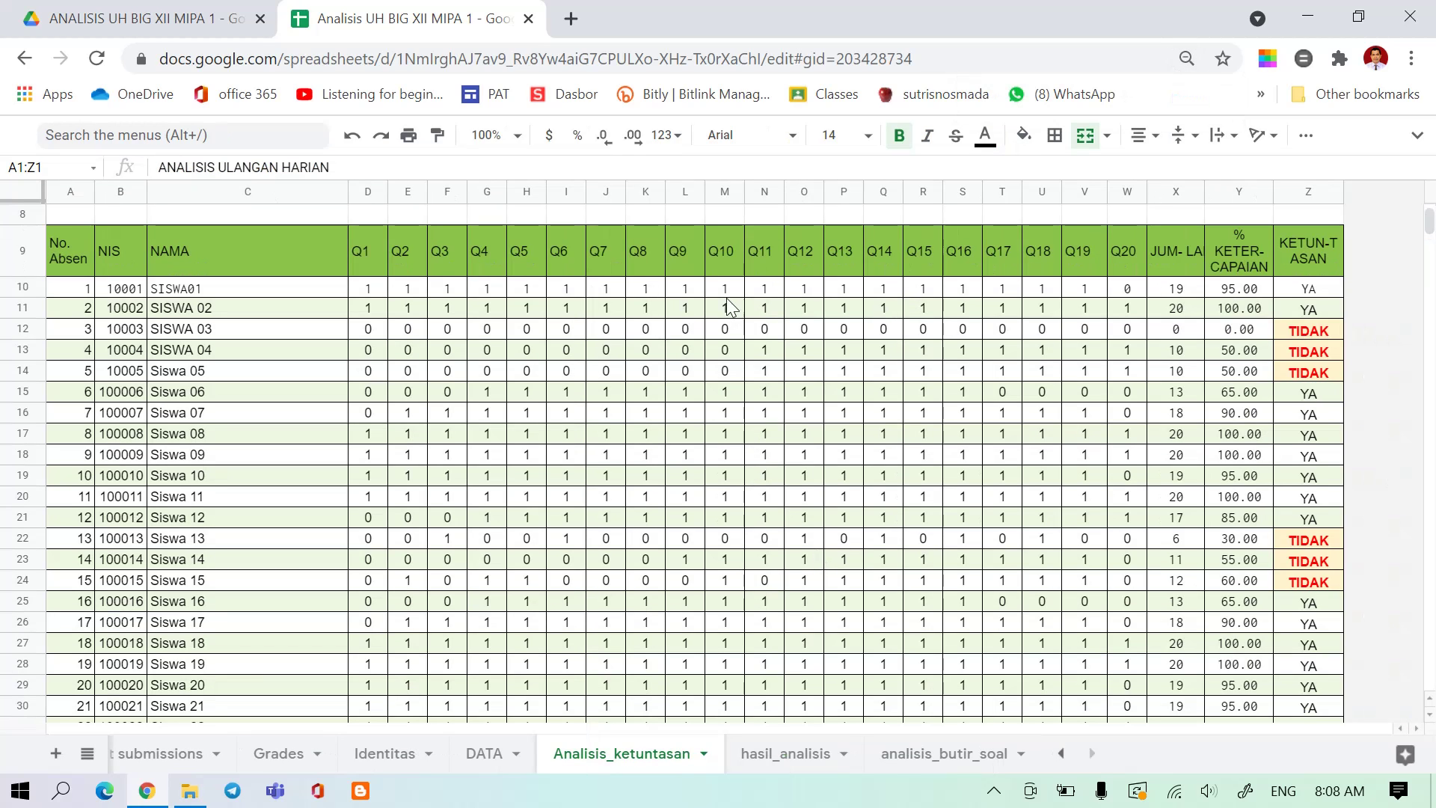
scroll(824, 340, "up", 3)
scroll(823, 343, "down", 3)
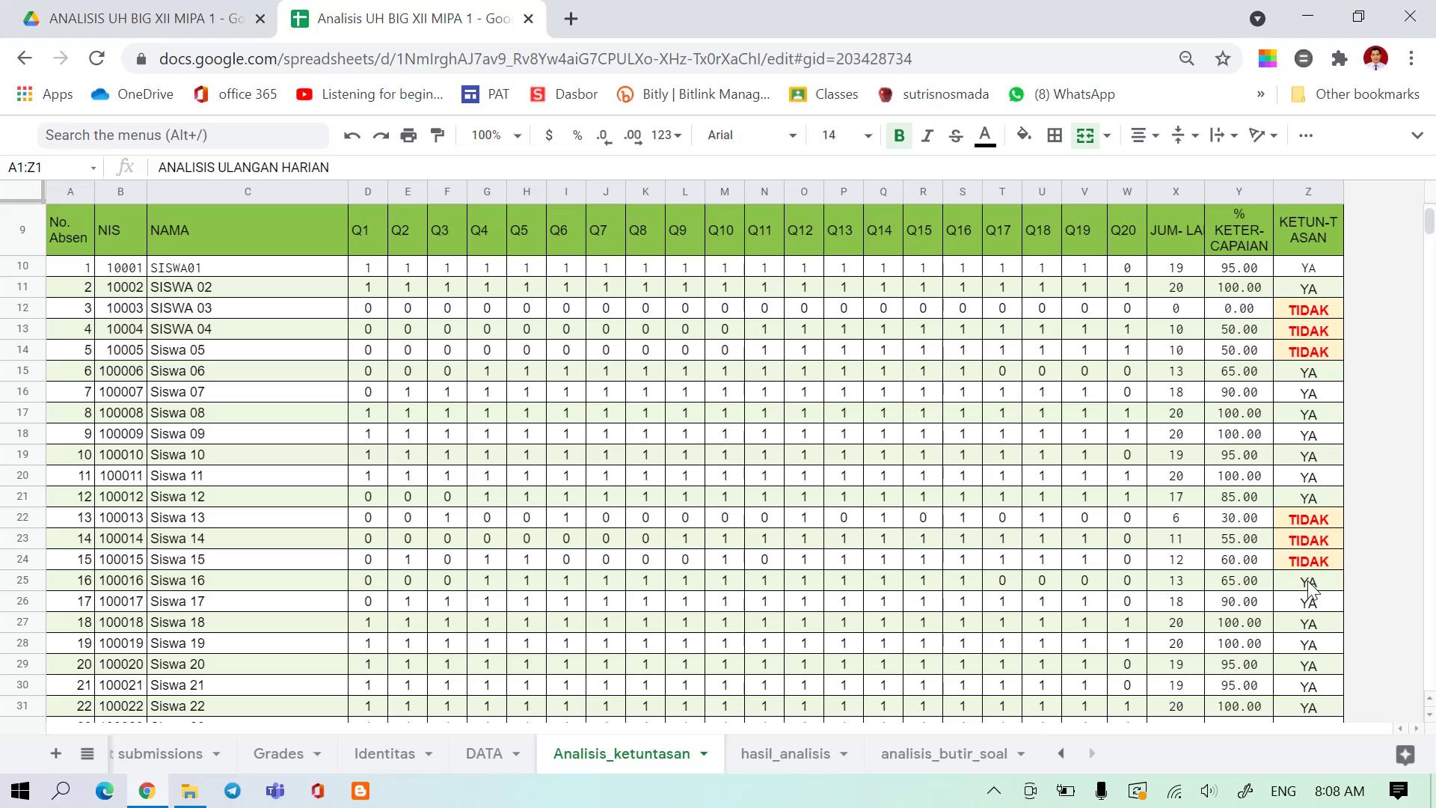
scroll(1294, 591, "down", 6)
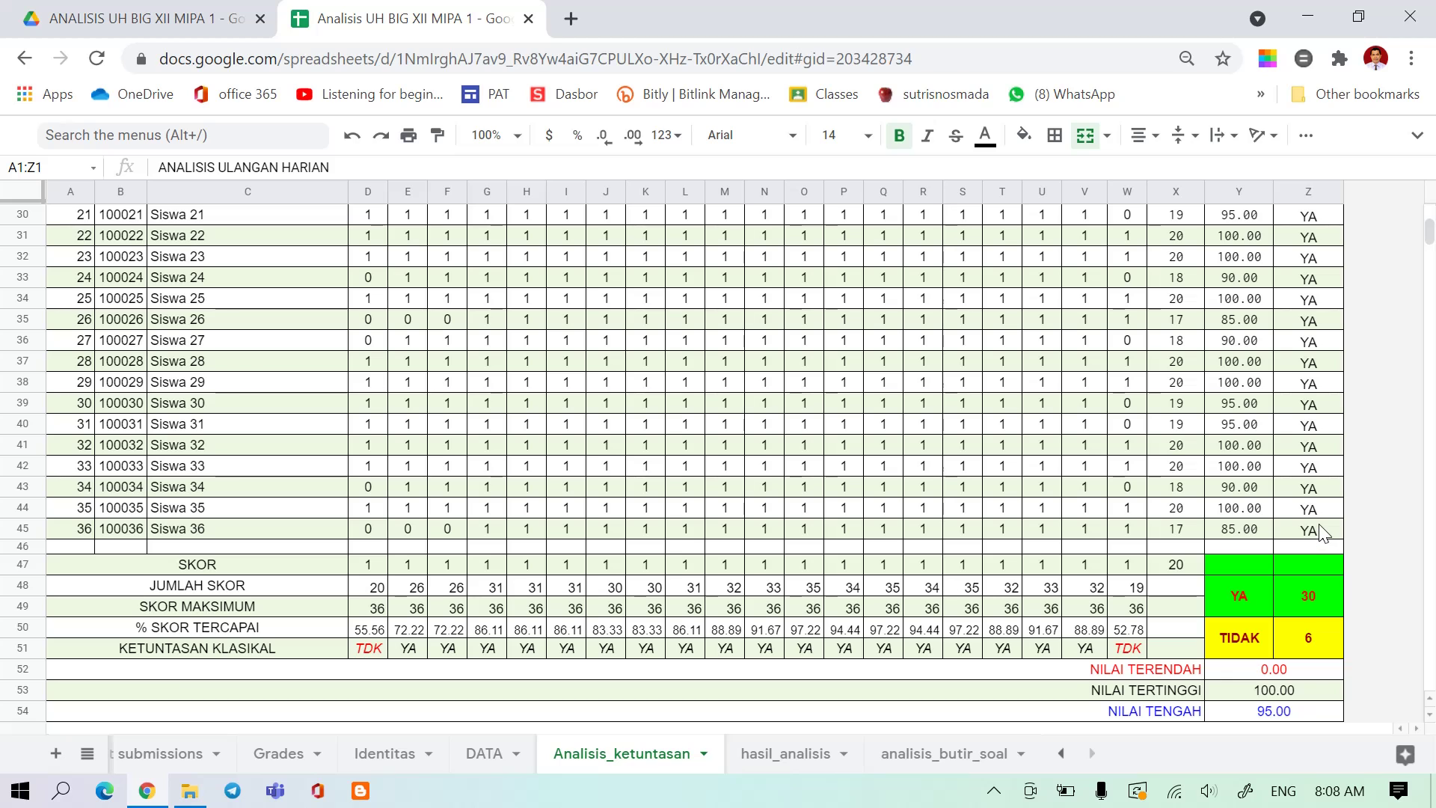
scroll(1323, 531, "up", 8)
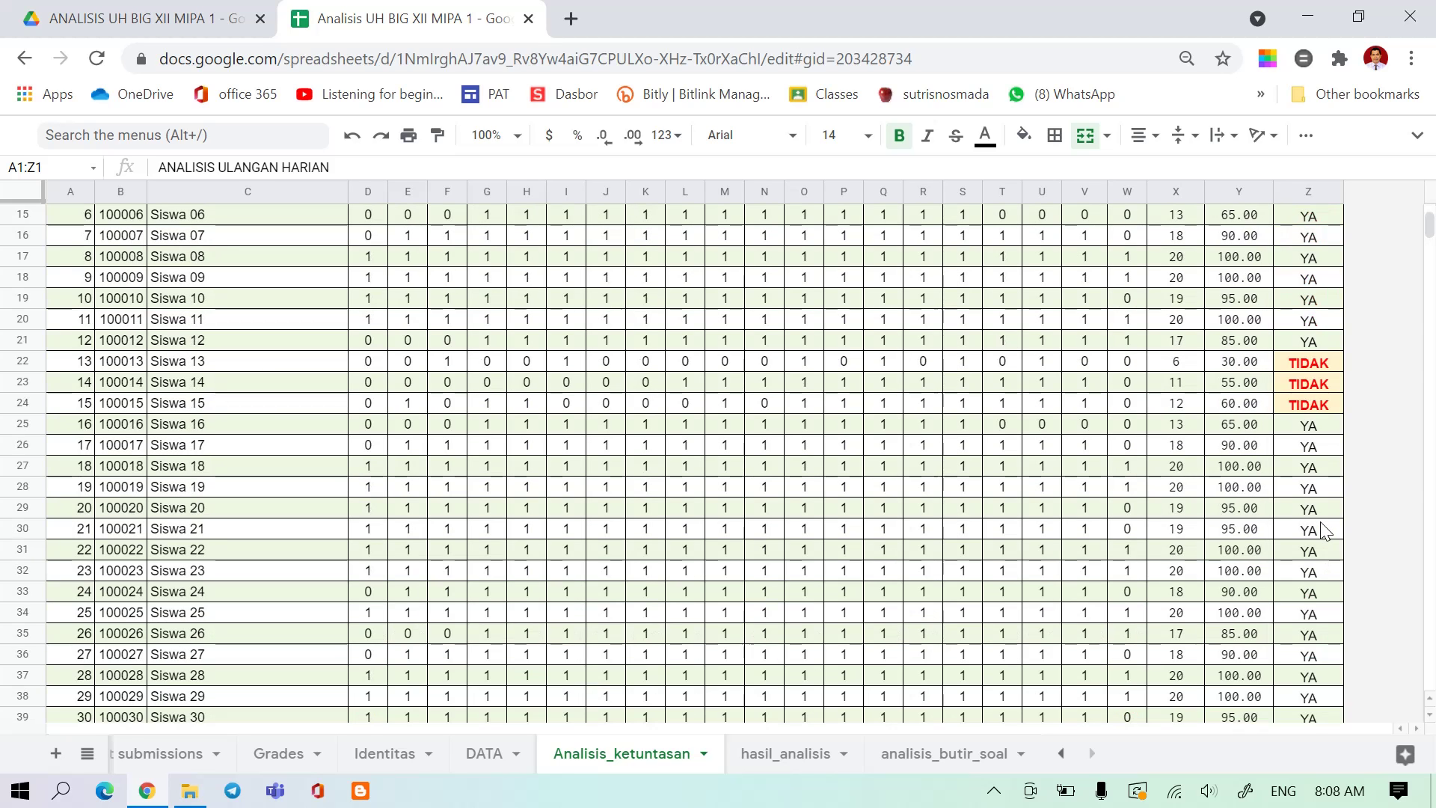
scroll(1324, 531, "down", 4)
scroll(1324, 531, "down", 5)
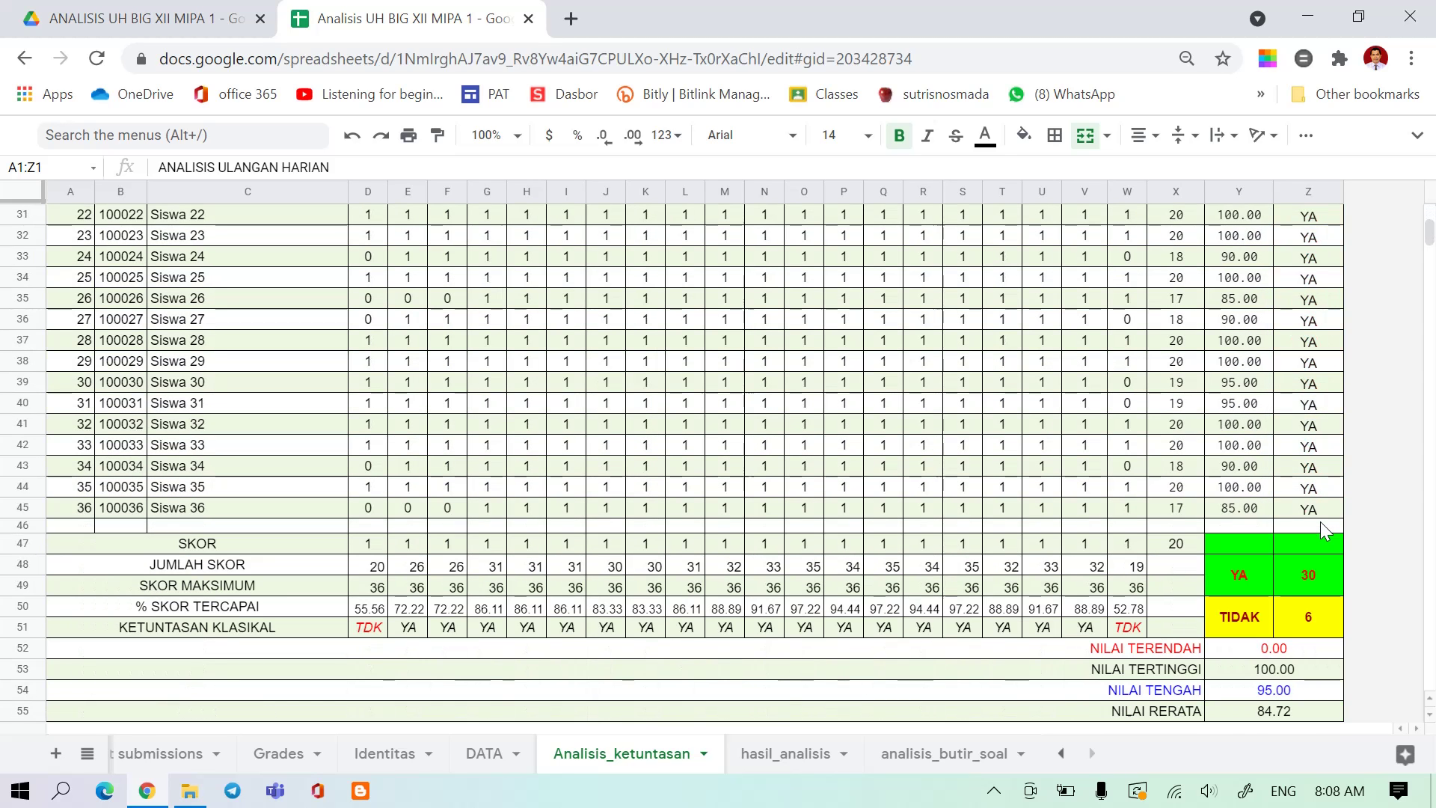
- Set the KKM value on the Identitas sheet to 70
left_click(384, 756)
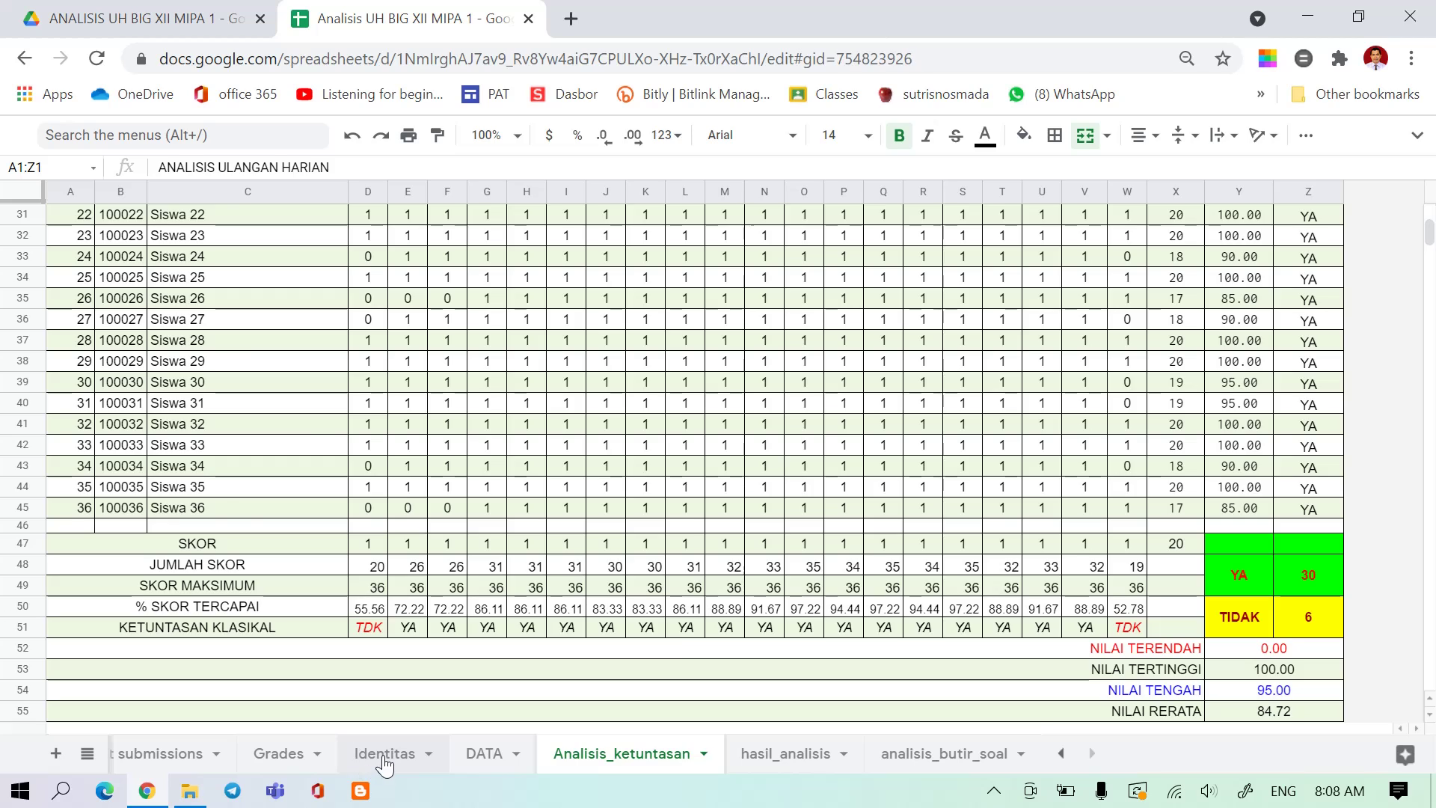
left_click(360, 387)
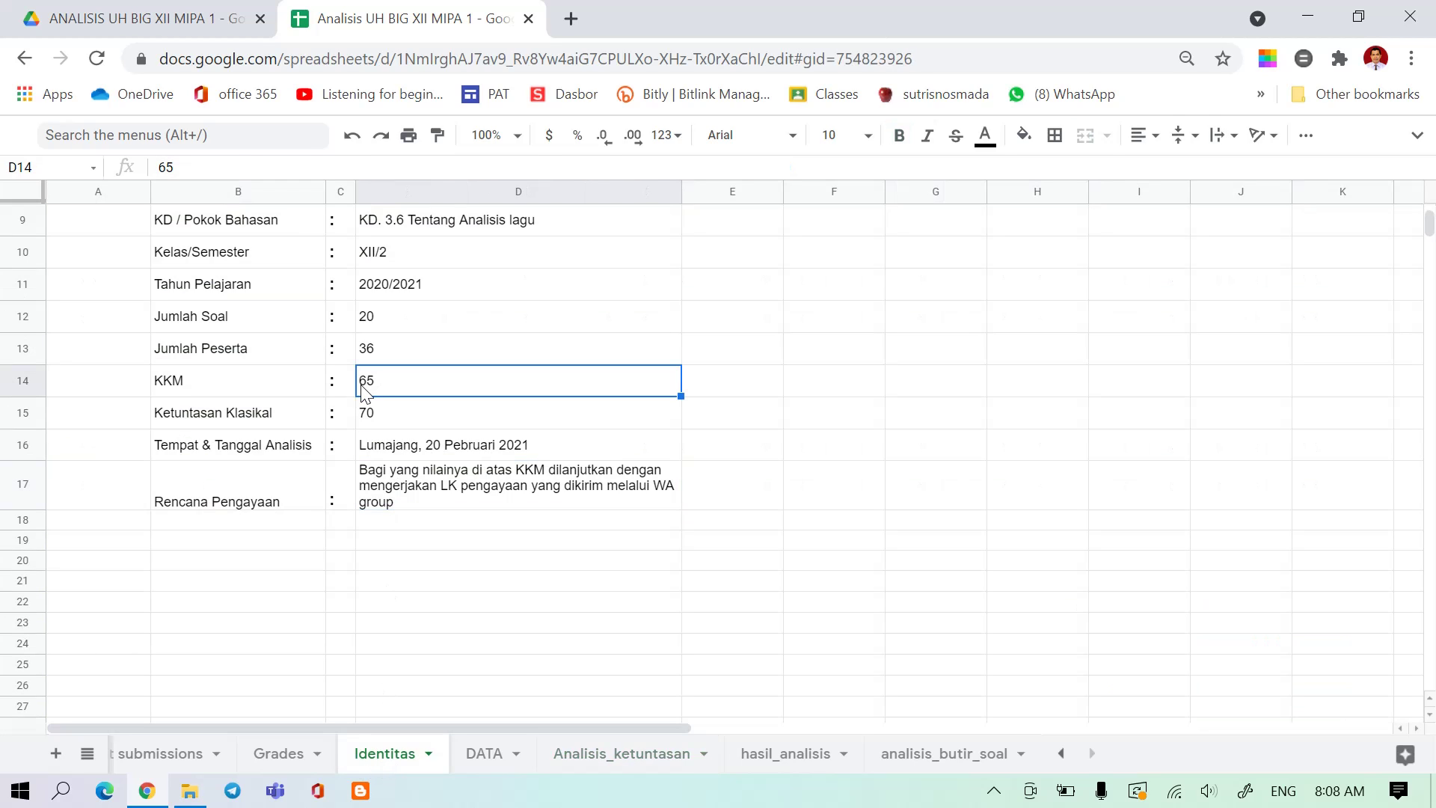
type("70")
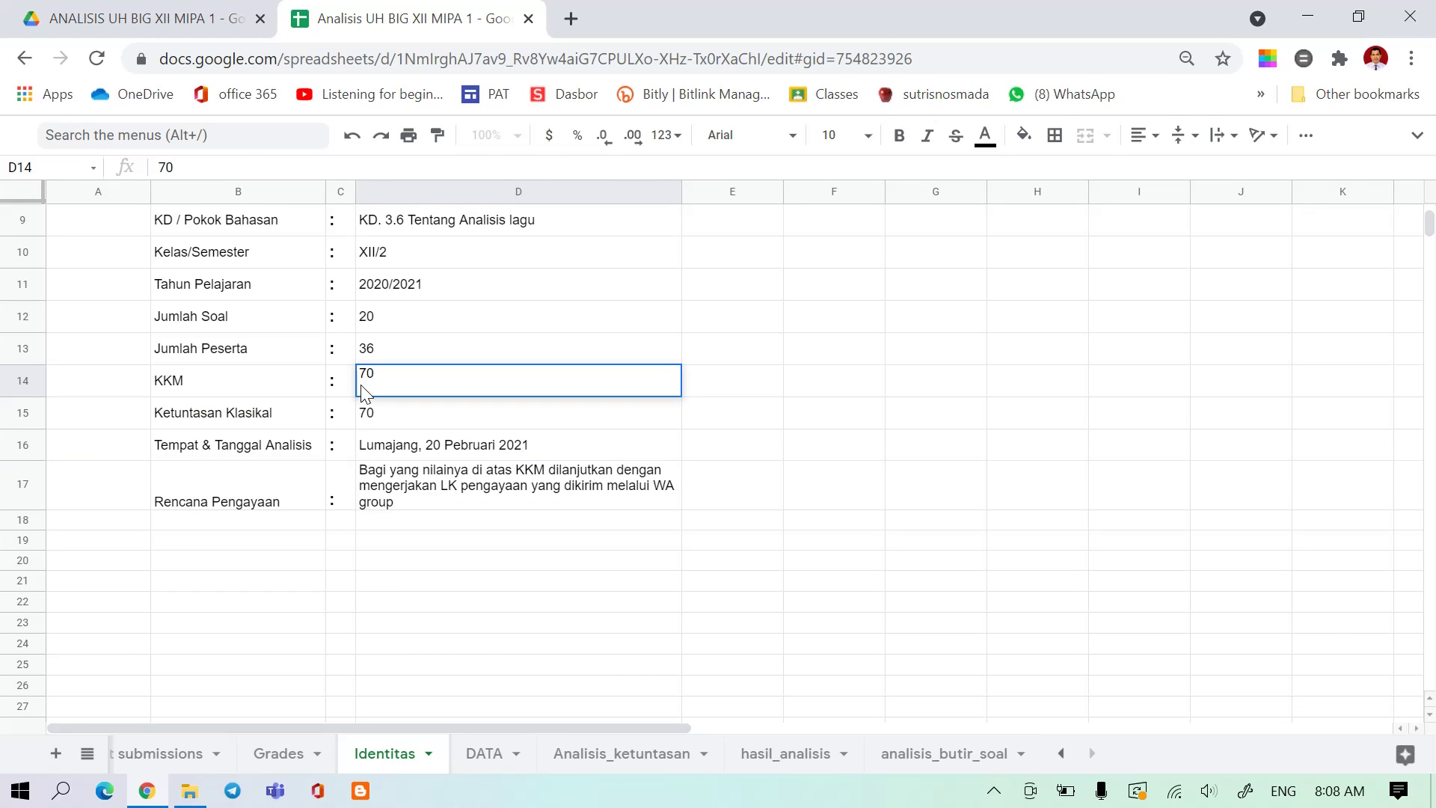
key("Return")
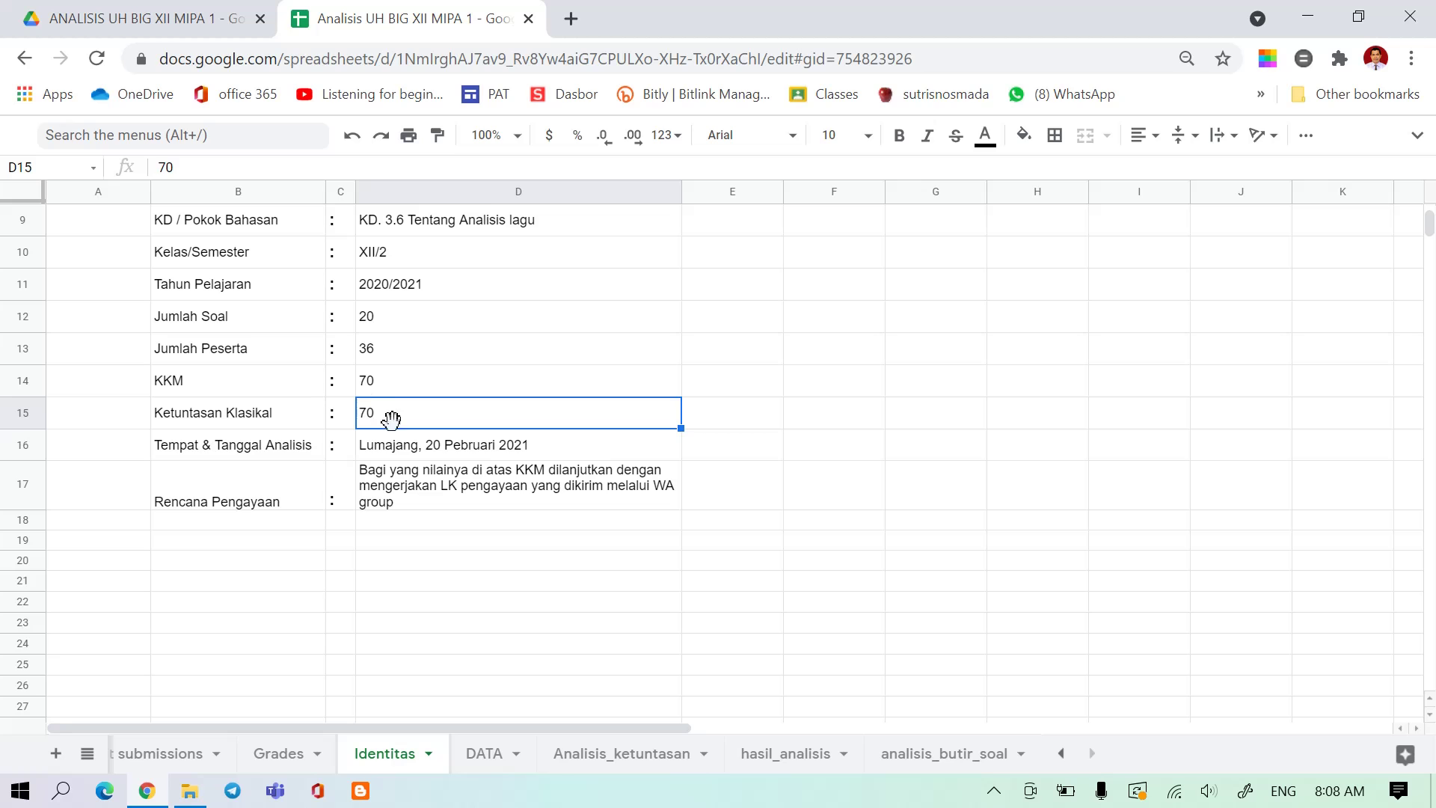
- Examine the students' KETUNTASAN statuses and the YA and TIDAK summary on the Analisis_ketuntasan sheet for the new KKM
left_click(617, 754)
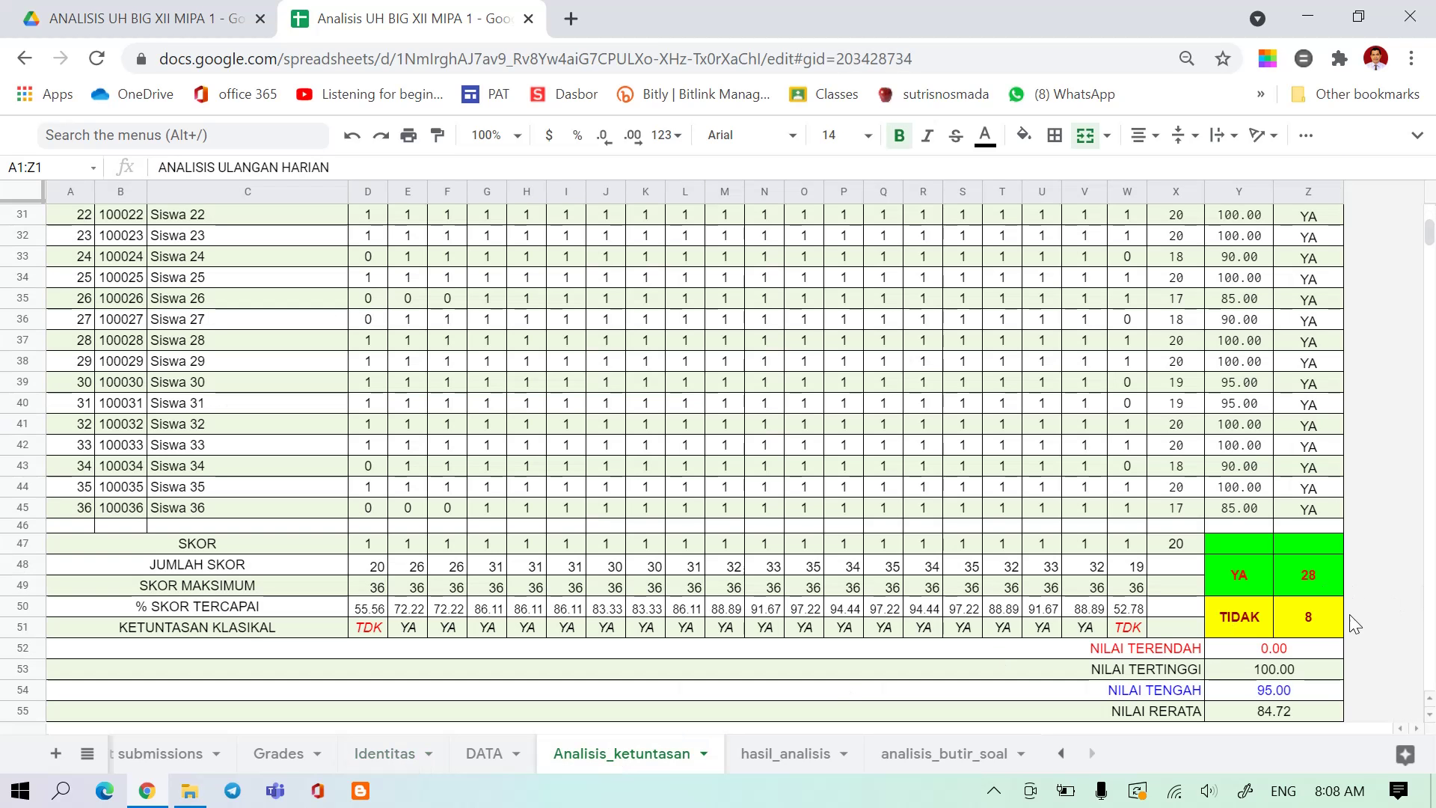
scroll(1353, 393, "up", 10)
scroll(1333, 389, "down", 5)
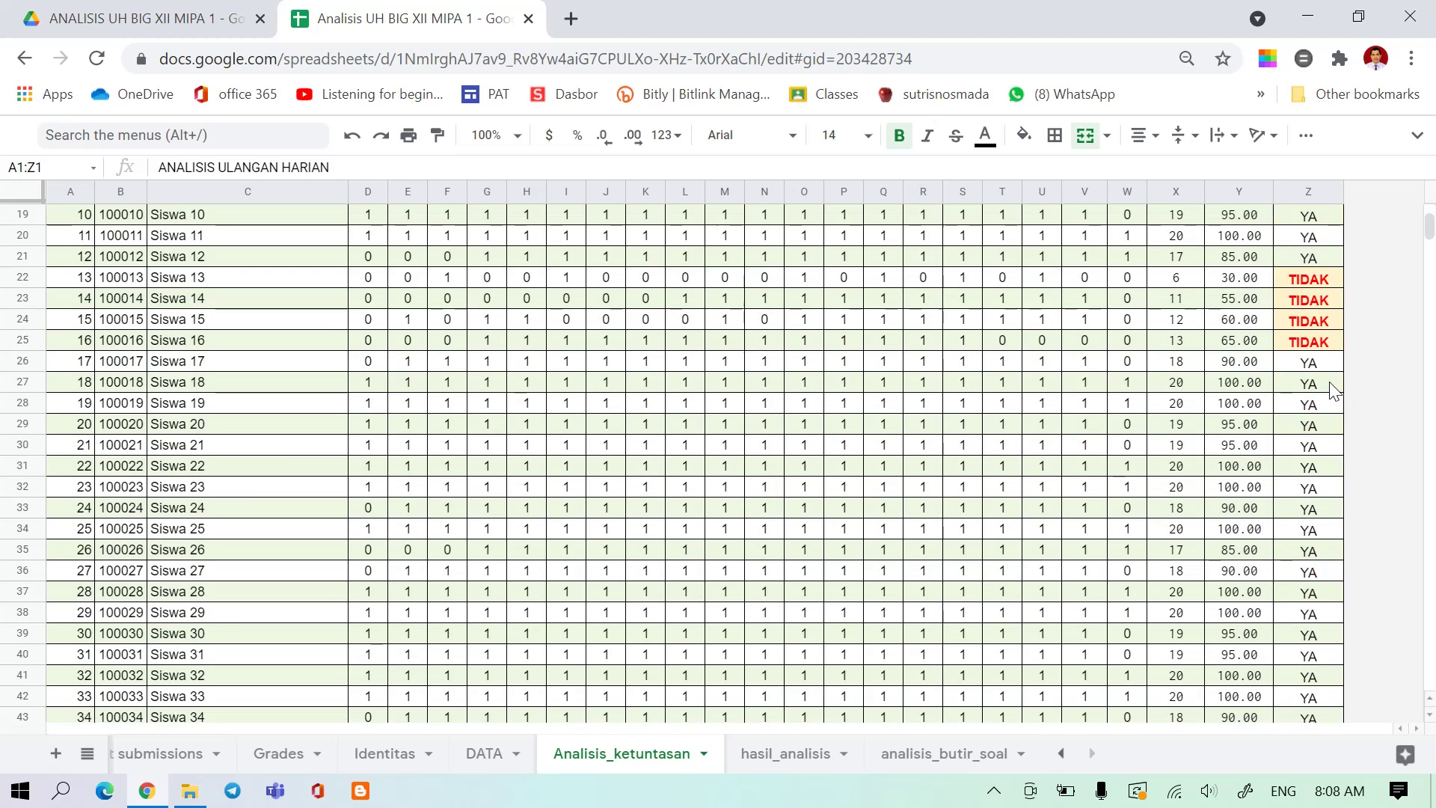
scroll(1335, 389, "down", 2)
scroll(1331, 404, "up", 4)
scroll(1328, 426, "down", 1)
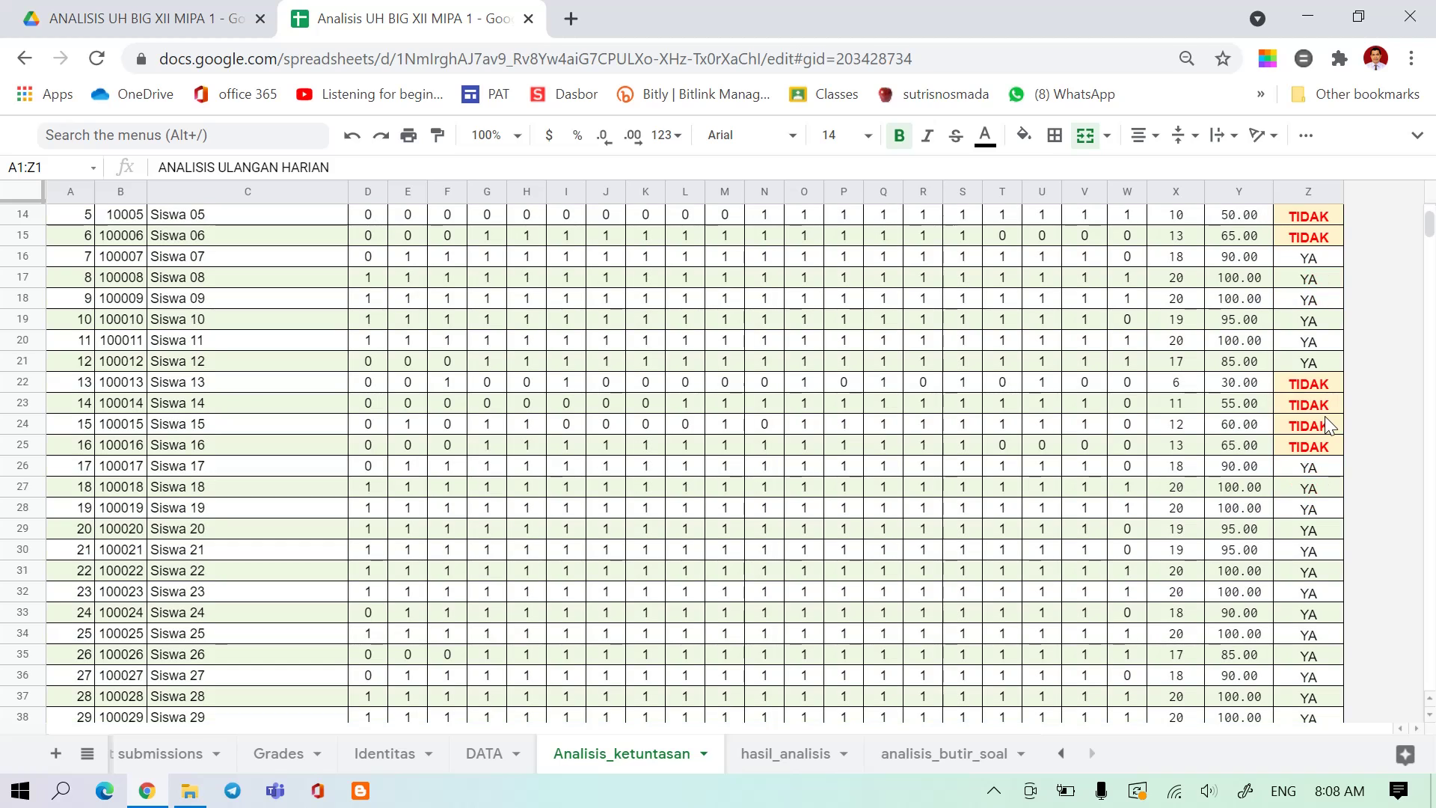
scroll(1322, 433, "down", 2)
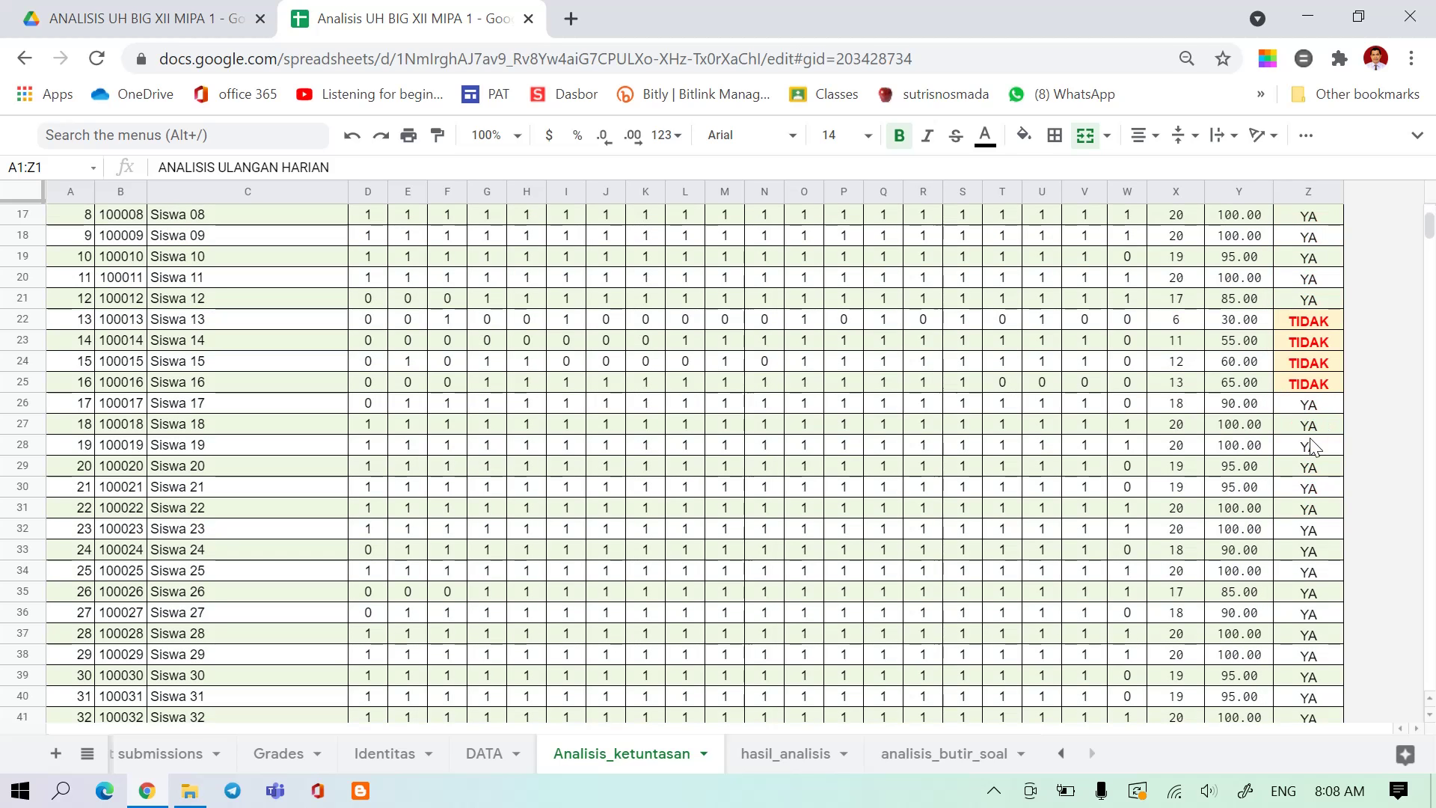
scroll(1313, 445, "down", 1)
scroll(1313, 444, "down", 1)
scroll(1313, 444, "up", 7)
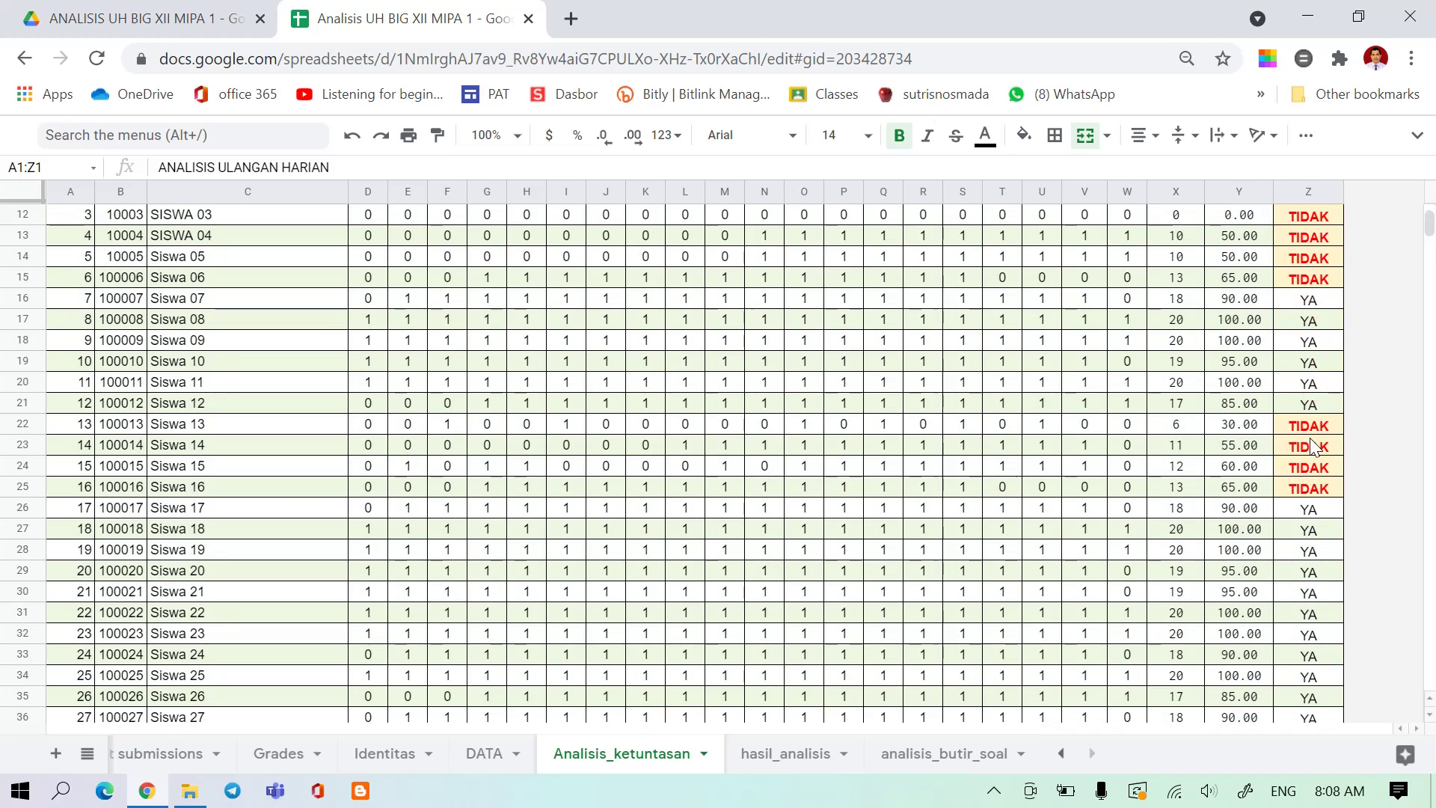
scroll(1313, 444, "down", 6)
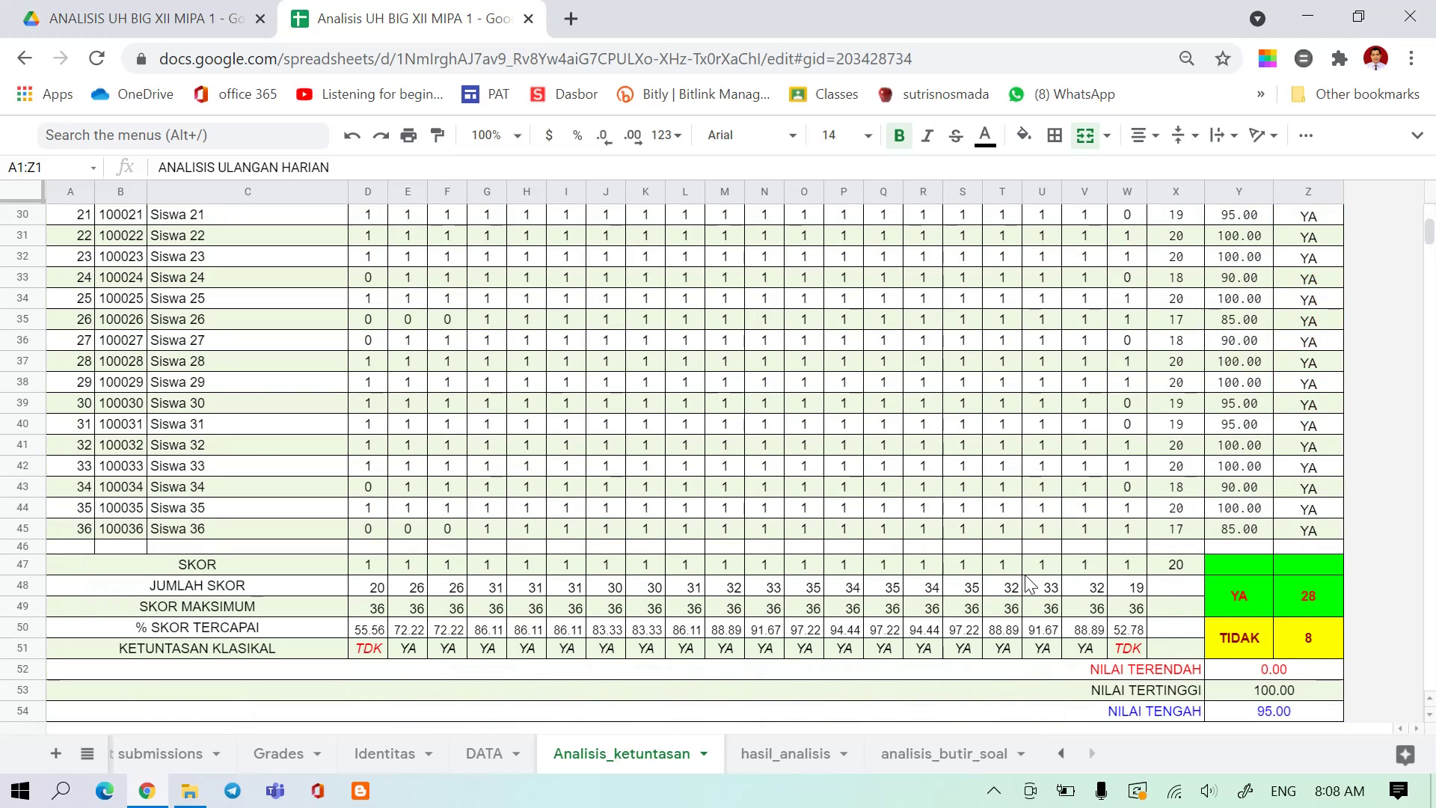
- Set the KKM on the Identitas sheet to 86 and check the student mastery statuses on Analisis_ketuntasan
left_click(383, 752)
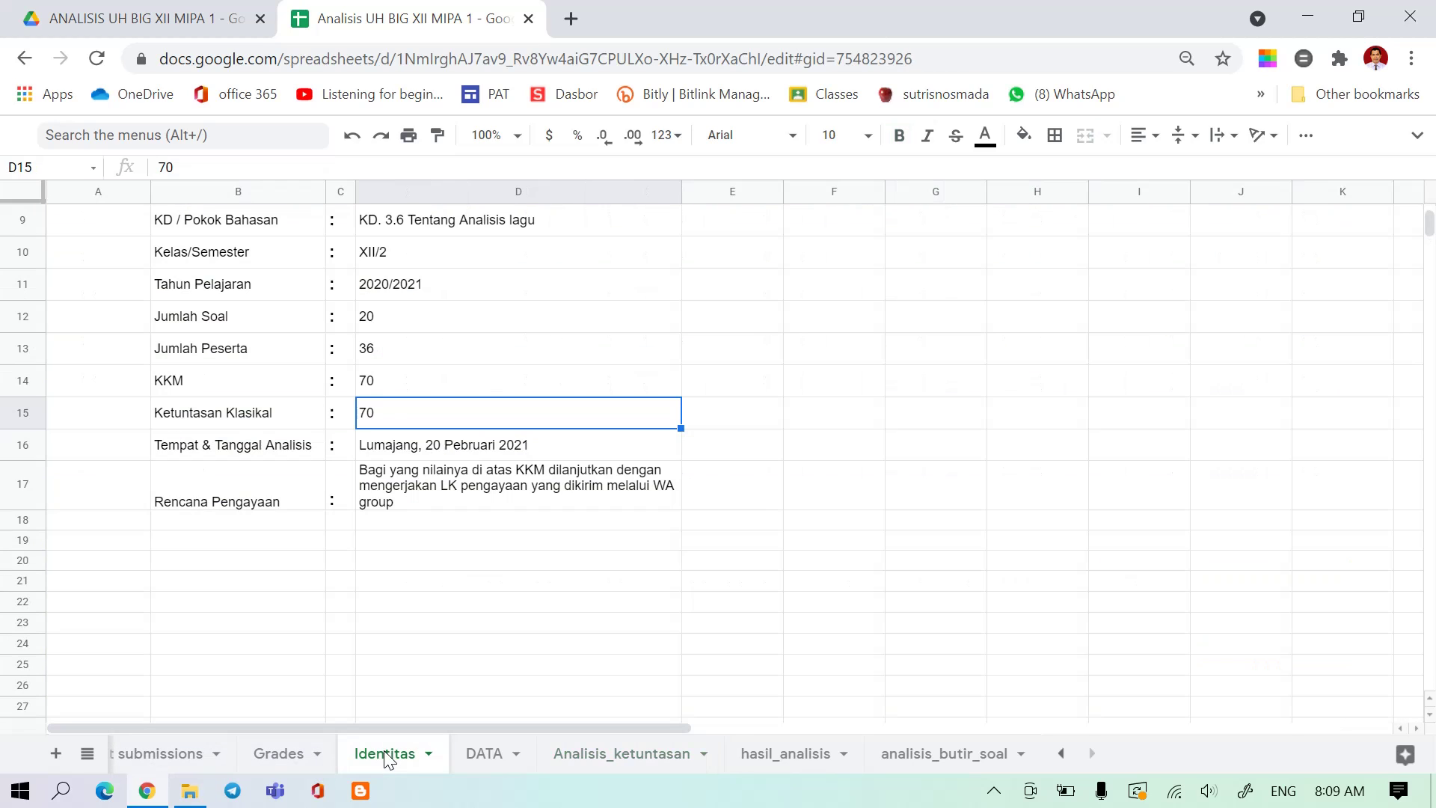
left_click(370, 395)
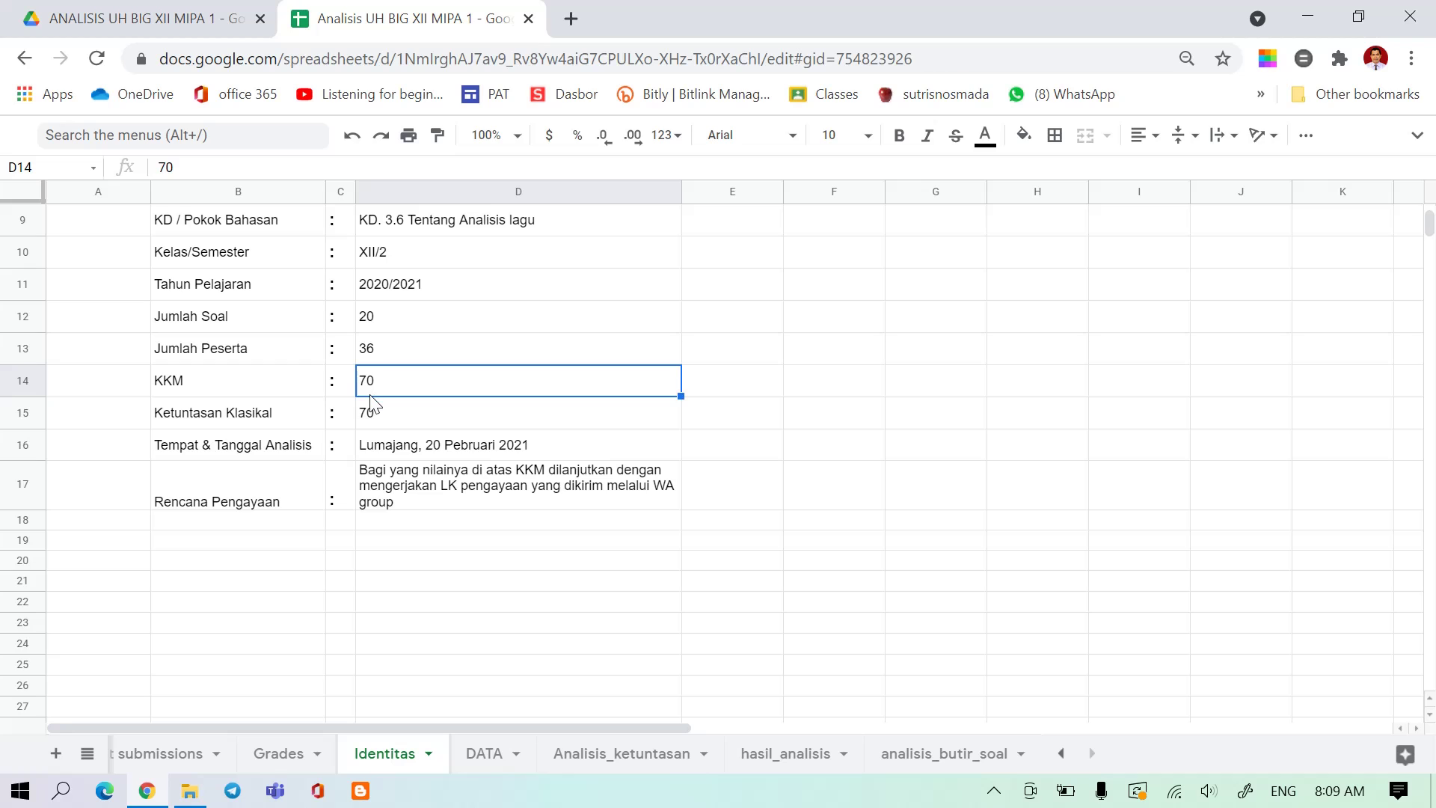
type("86")
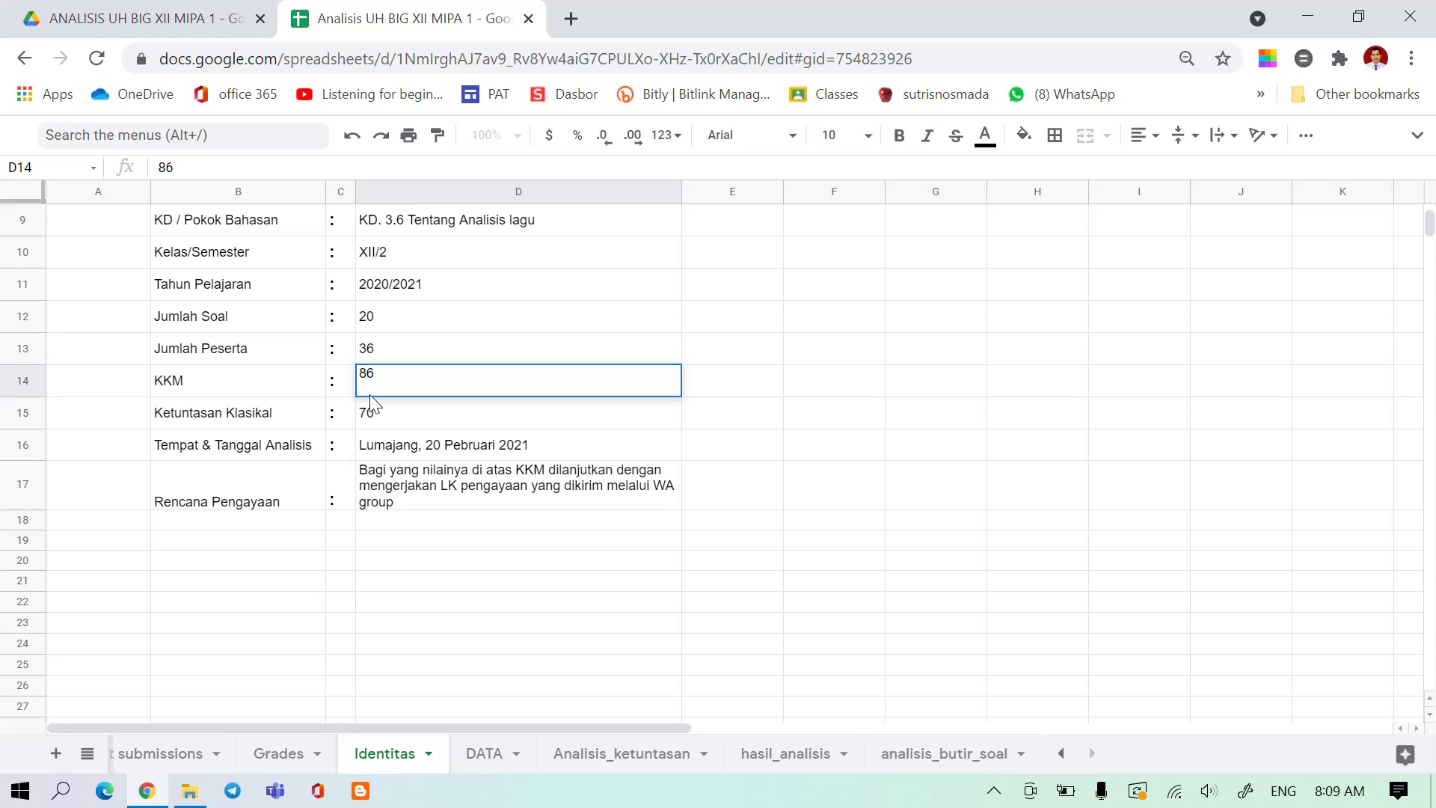
key("Return")
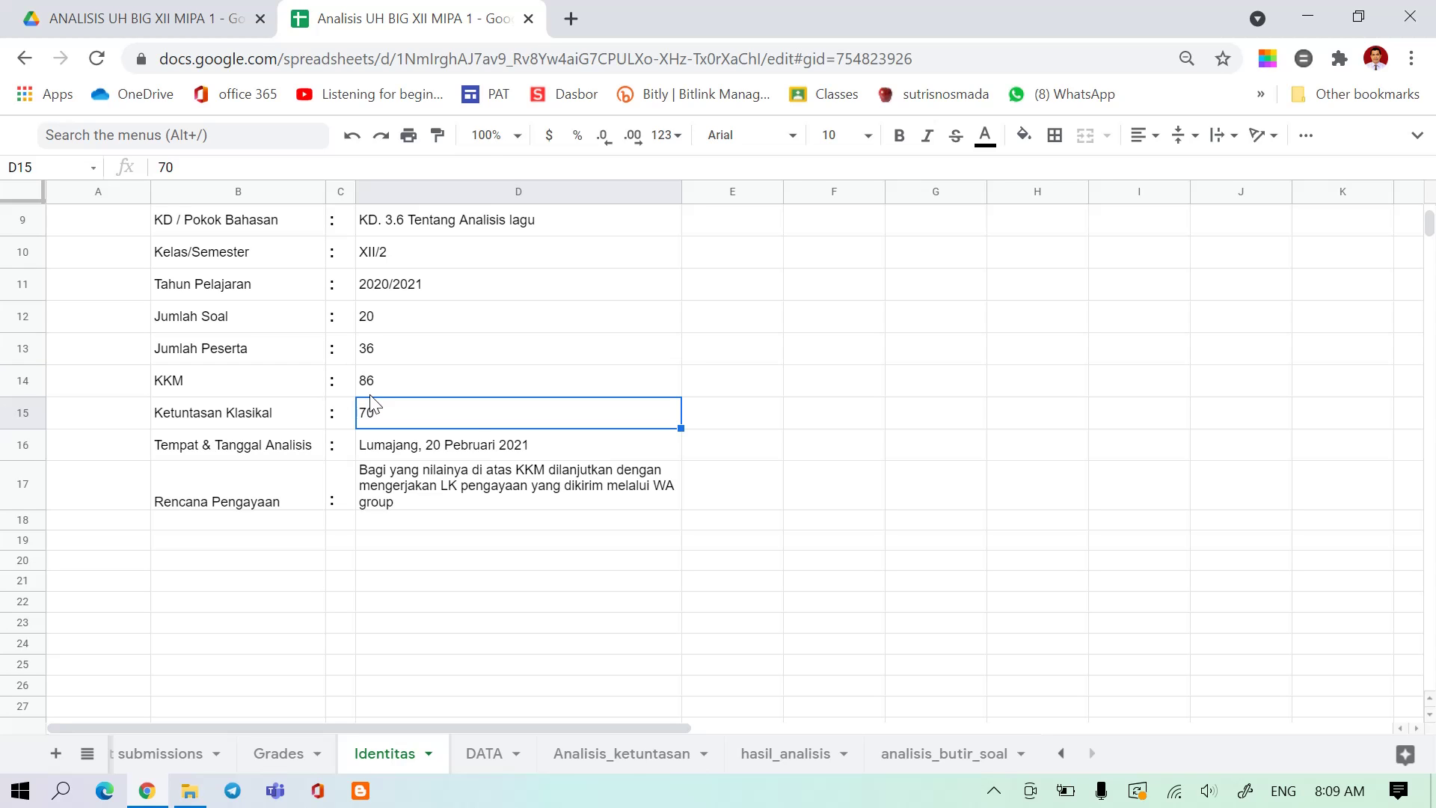
left_click(612, 755)
scroll(1321, 651, "up", 8)
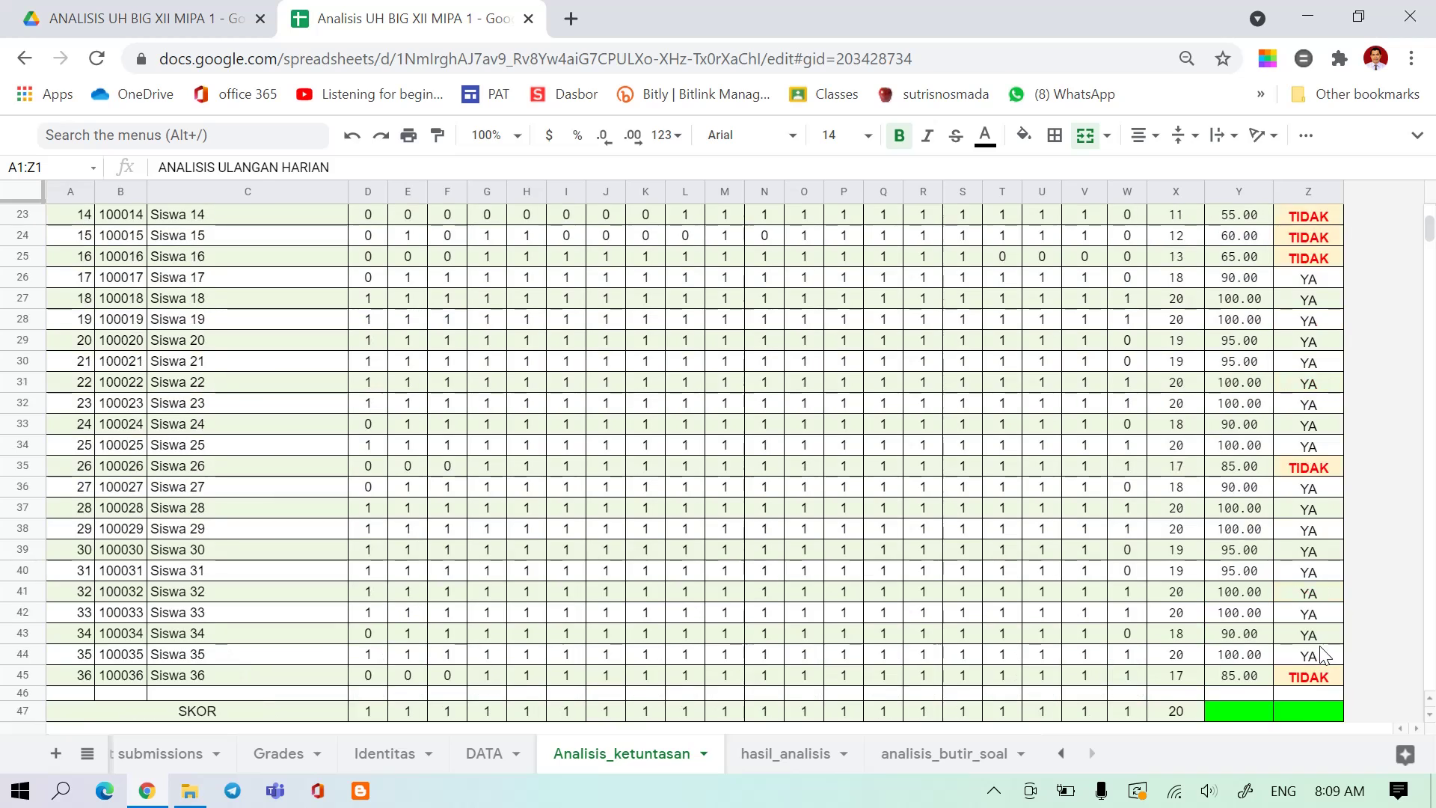
scroll(1324, 651, "down", 3)
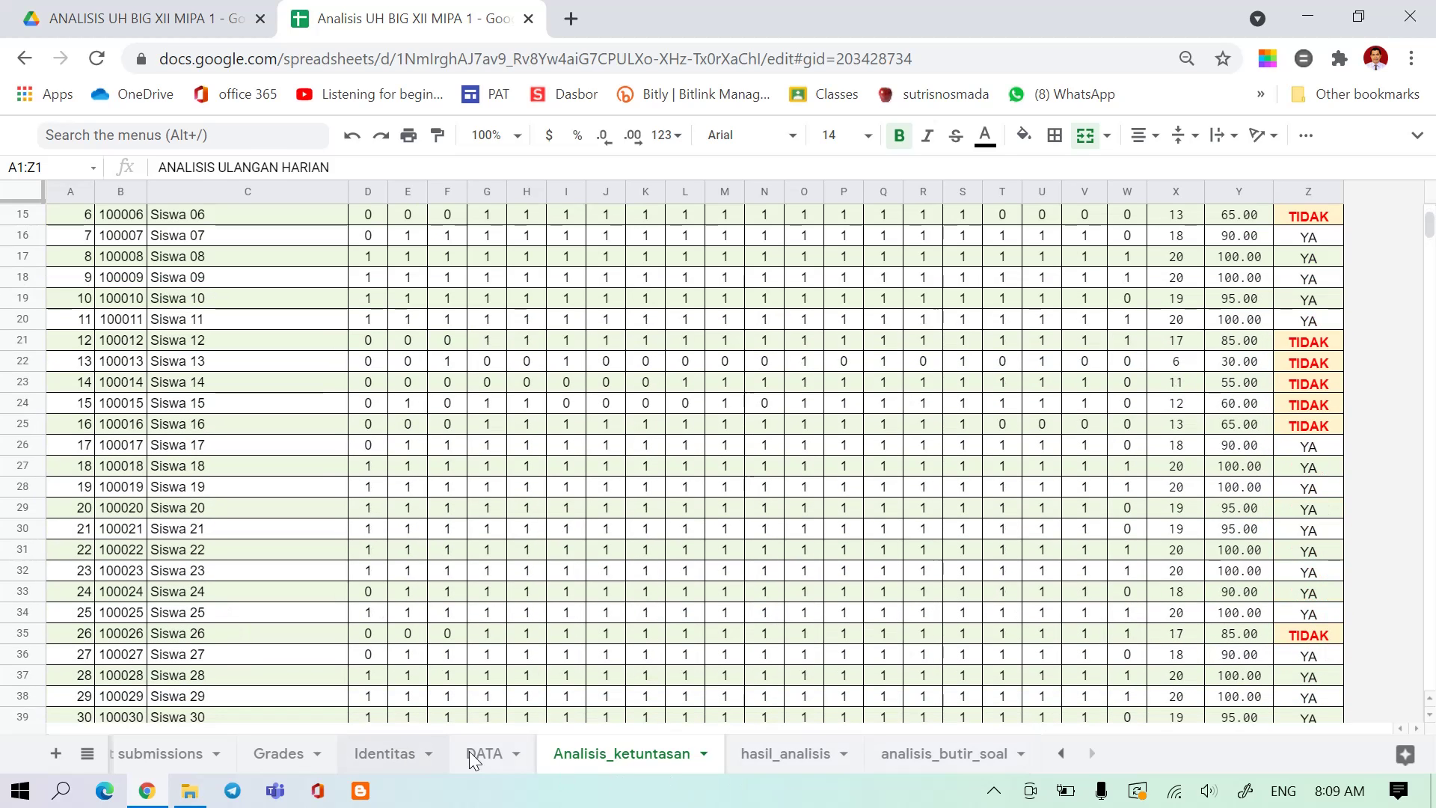
- Set the KKM on the Identitas sheet back to 70
left_click(365, 754)
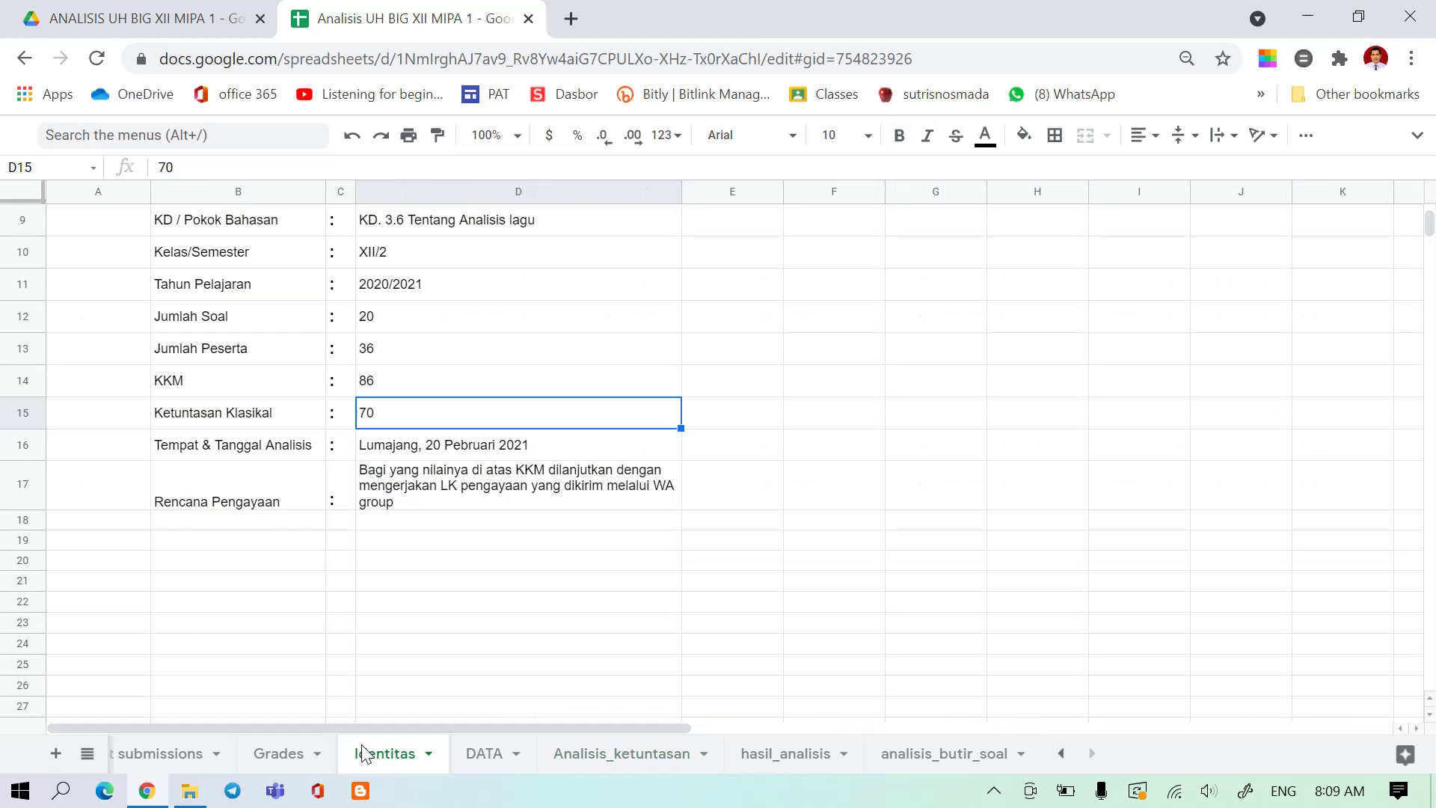
left_click(372, 381)
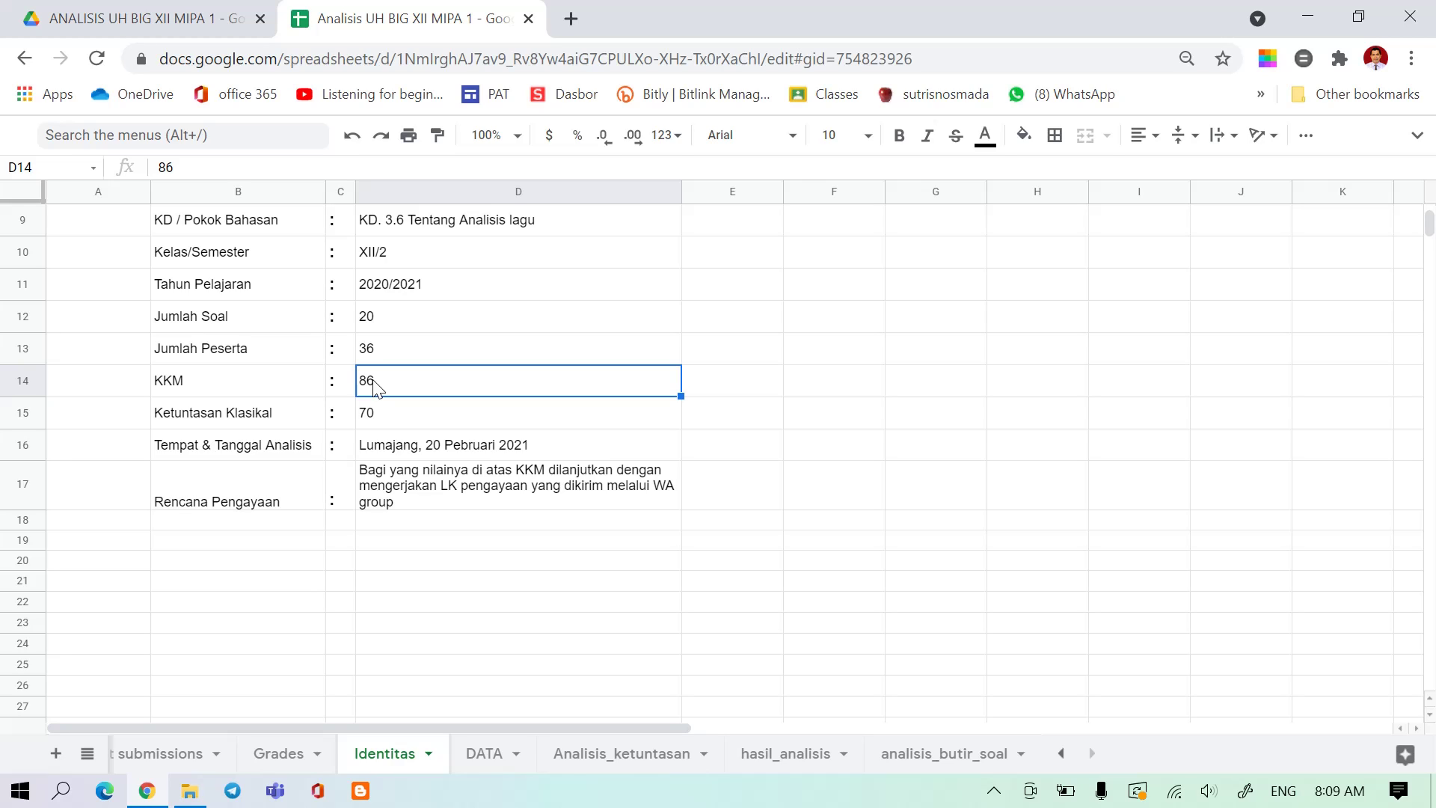
type("70")
key("Return")
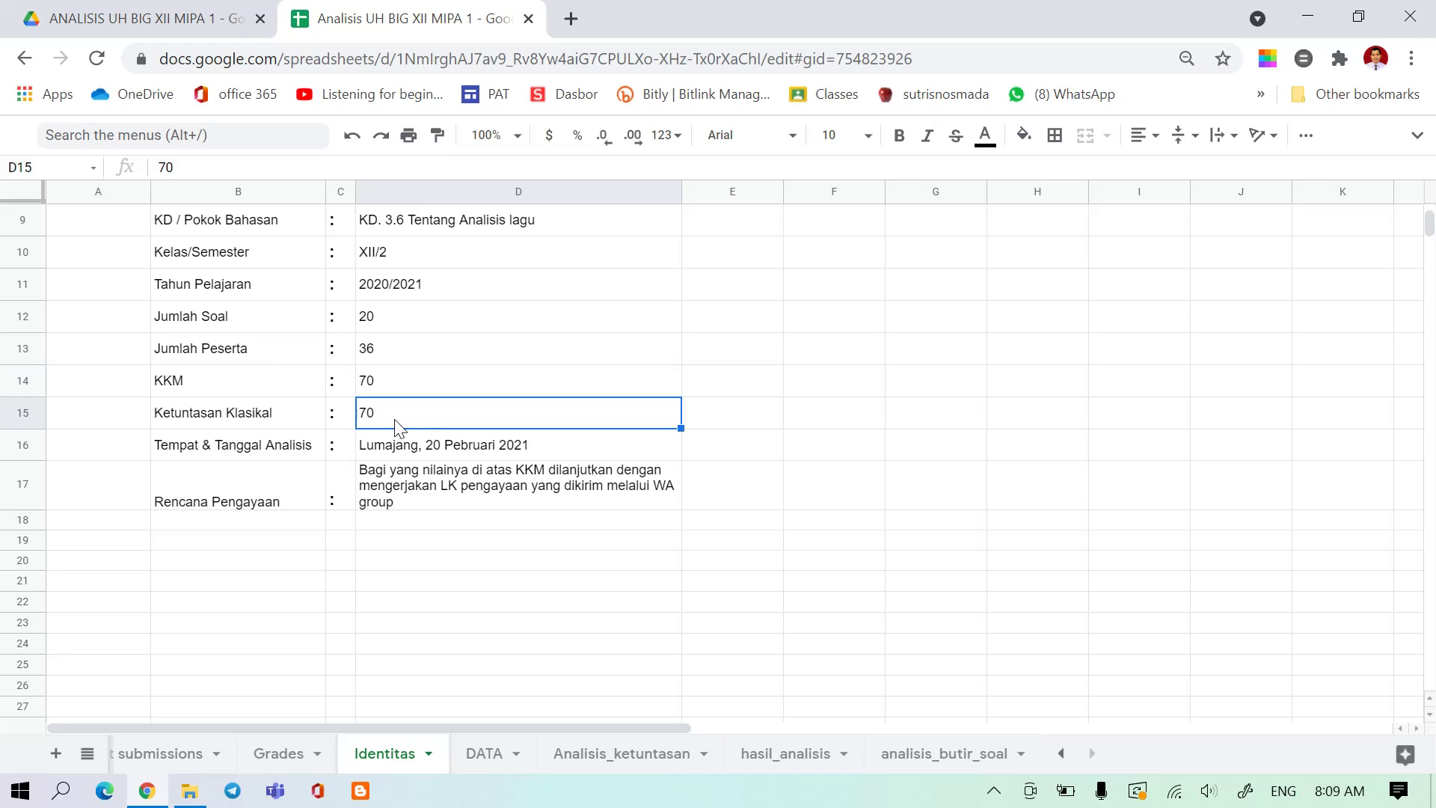
- Set Ketuntasan Klasikal to 85 on the Identitas sheet and check the per-question KETUNTASAN KLASIKAL row on Analisis_ketuntasan
type("8")
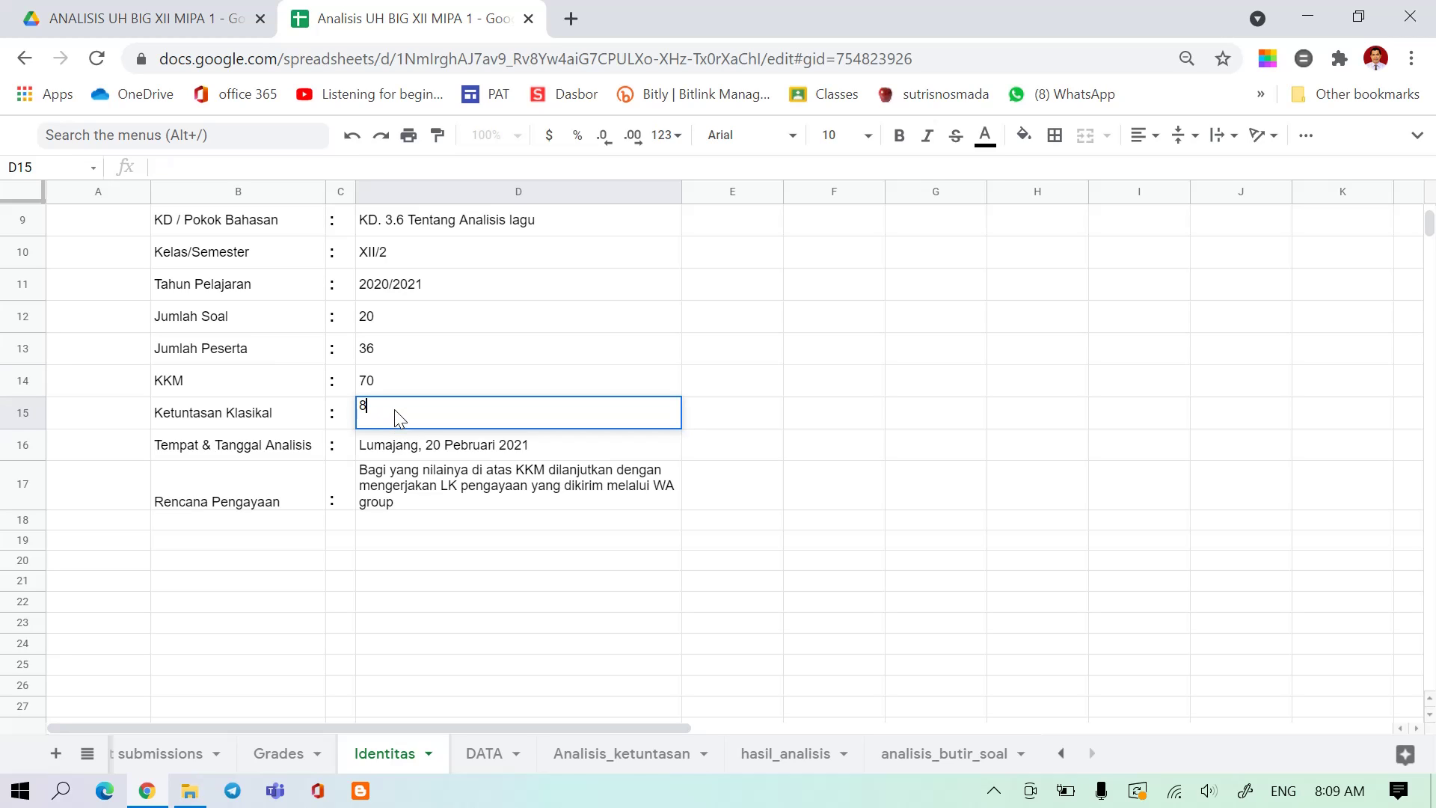
type("5")
key("Return")
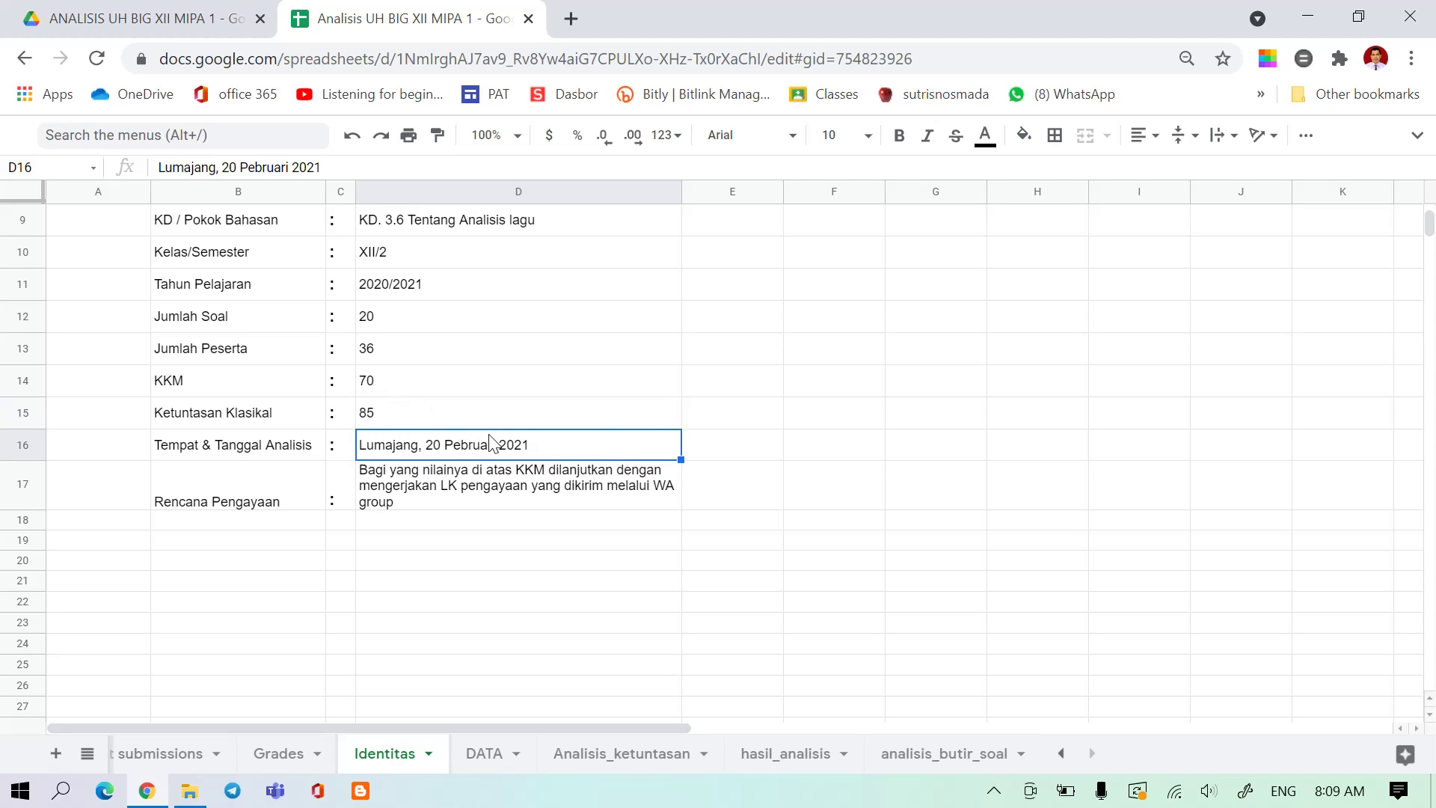
scroll(507, 452, "down", 3)
scroll(507, 448, "up", 3)
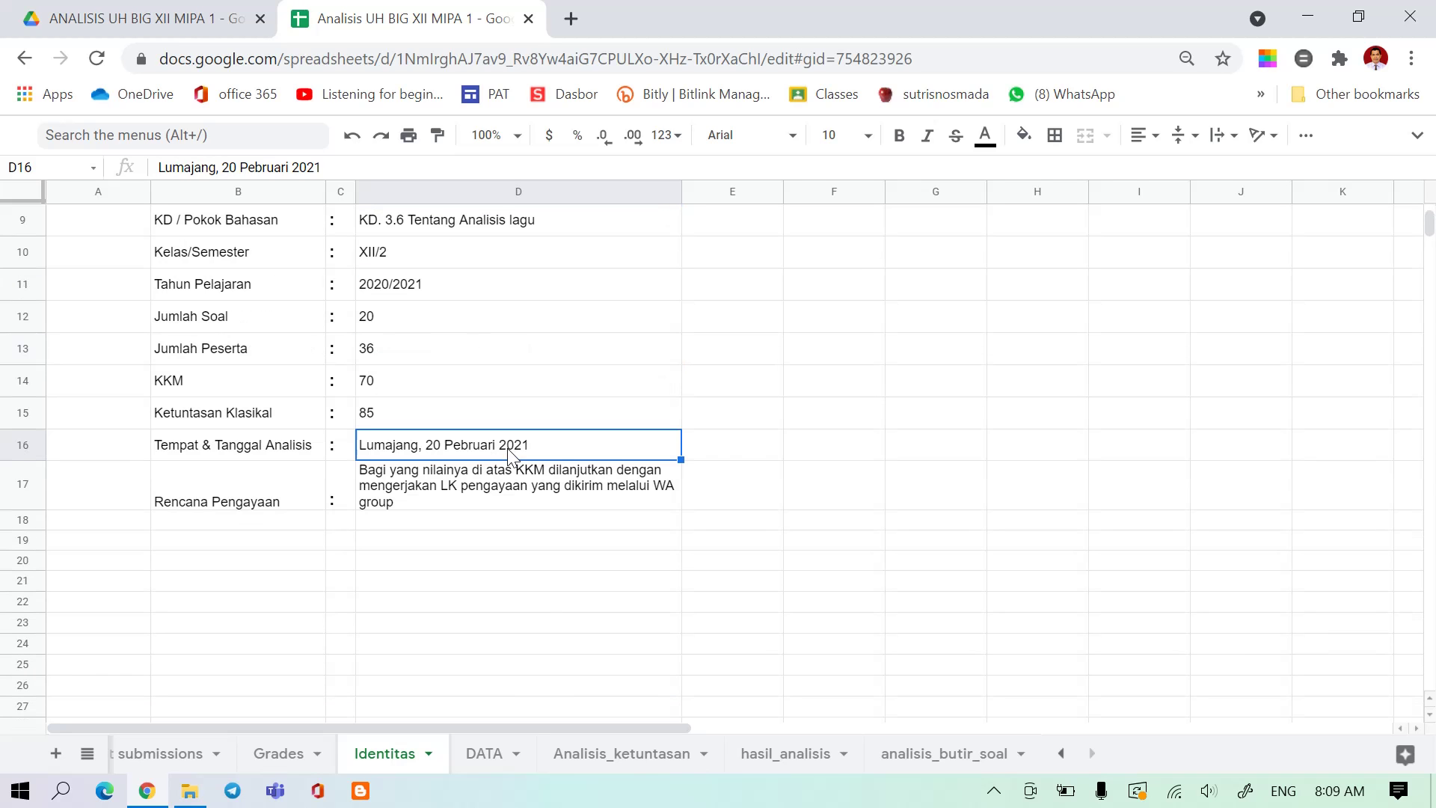
left_click(622, 753)
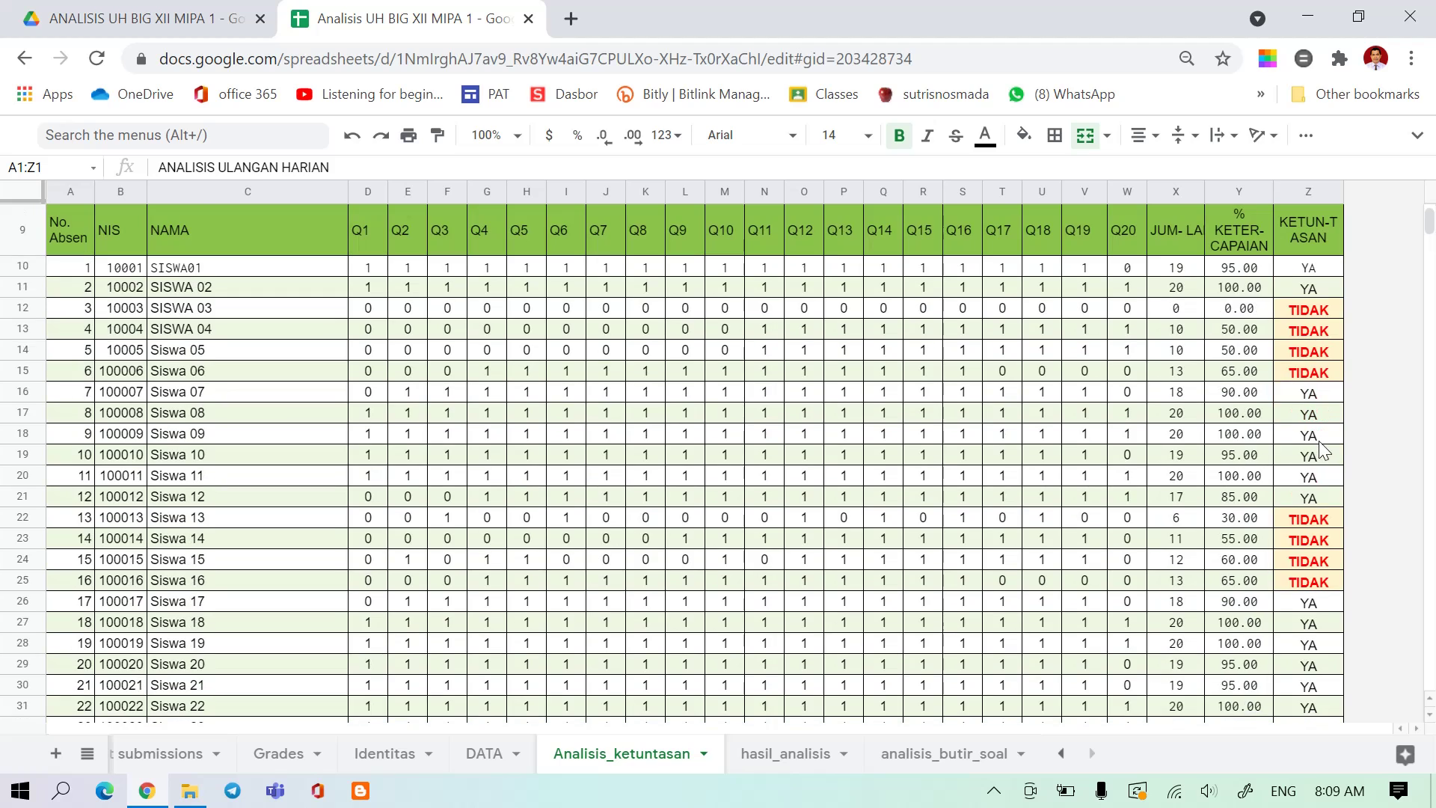
scroll(1317, 448, "down", 10)
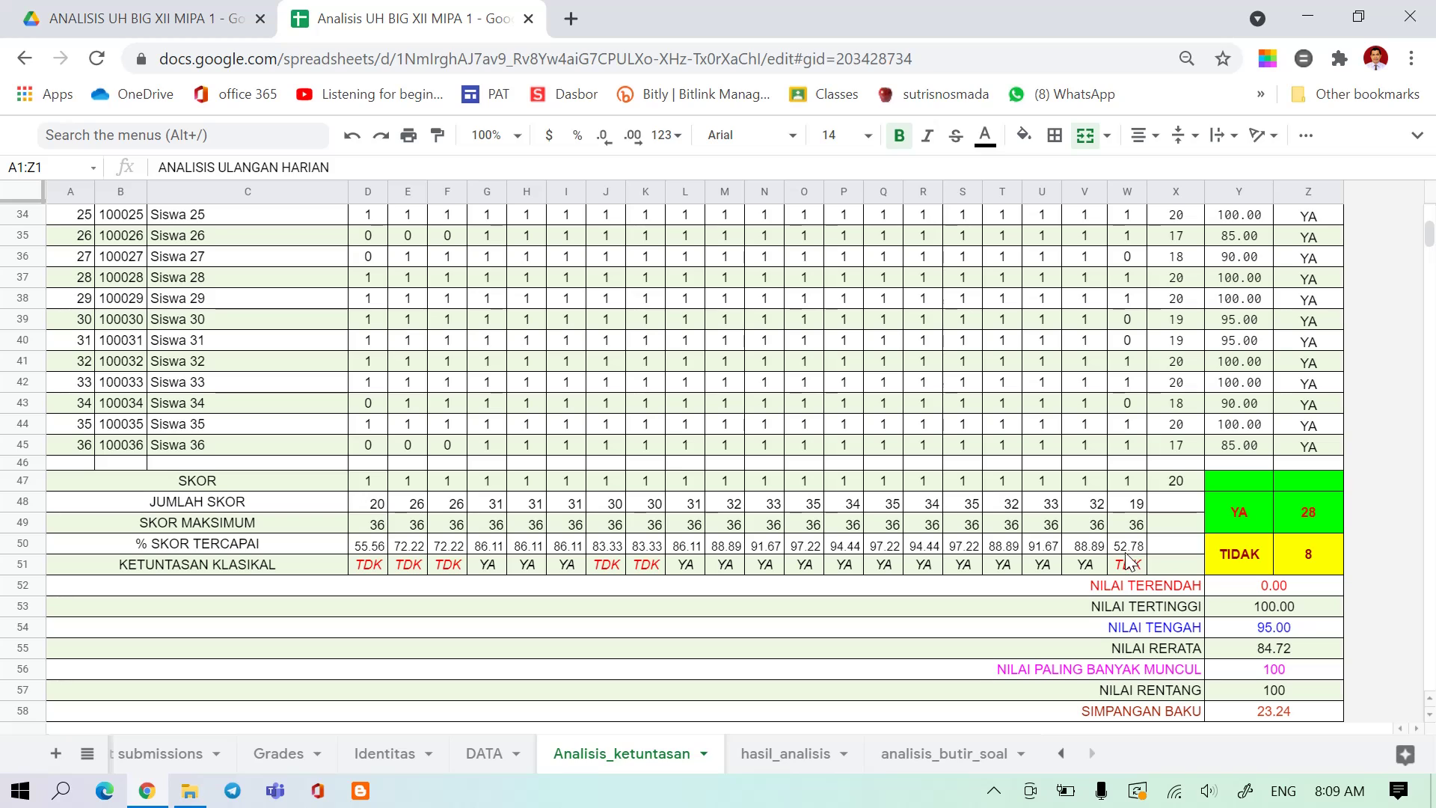
- Change the Ketuntasan Klasikal value on the Identitas sheet to 80
left_click(378, 755)
left_click(371, 419)
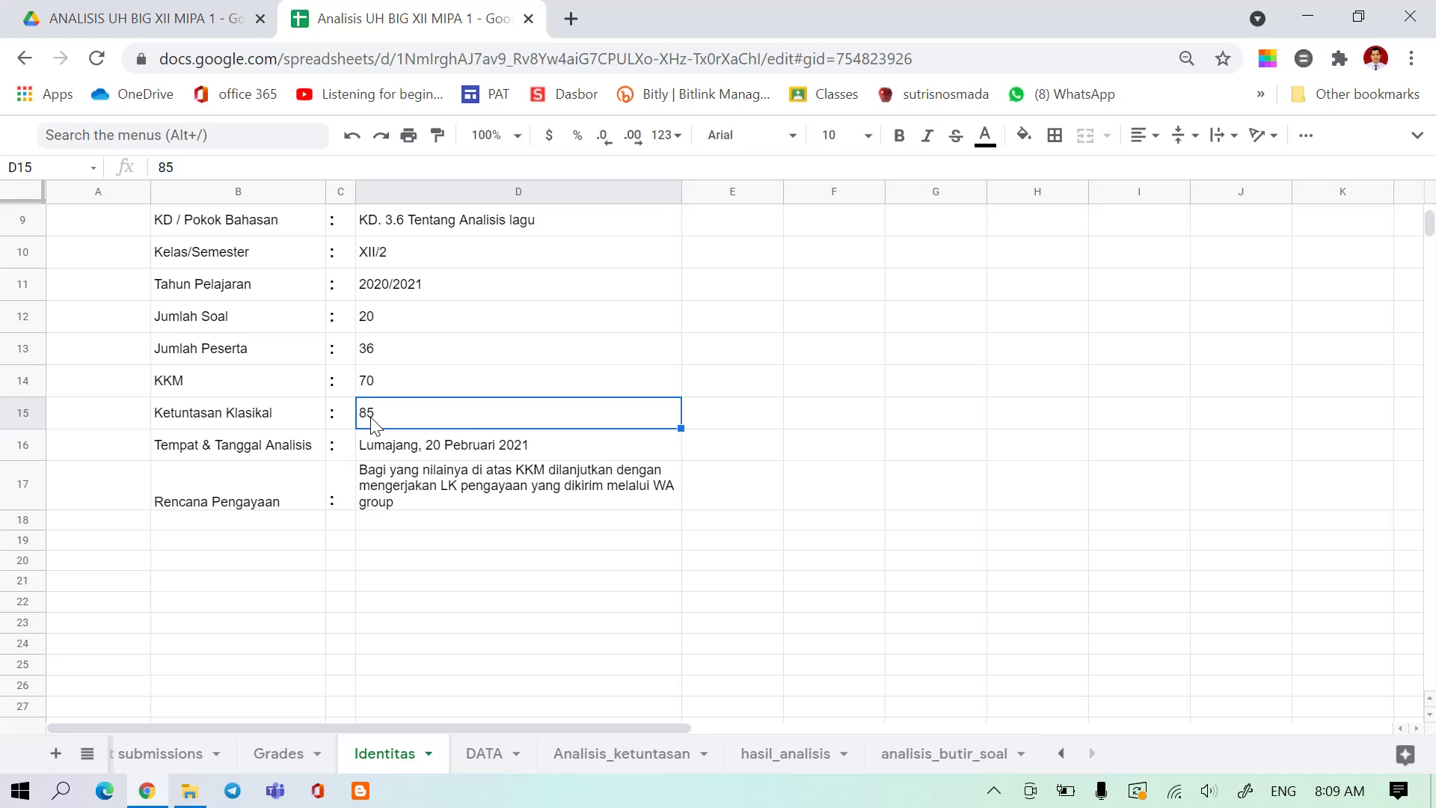
type("8")
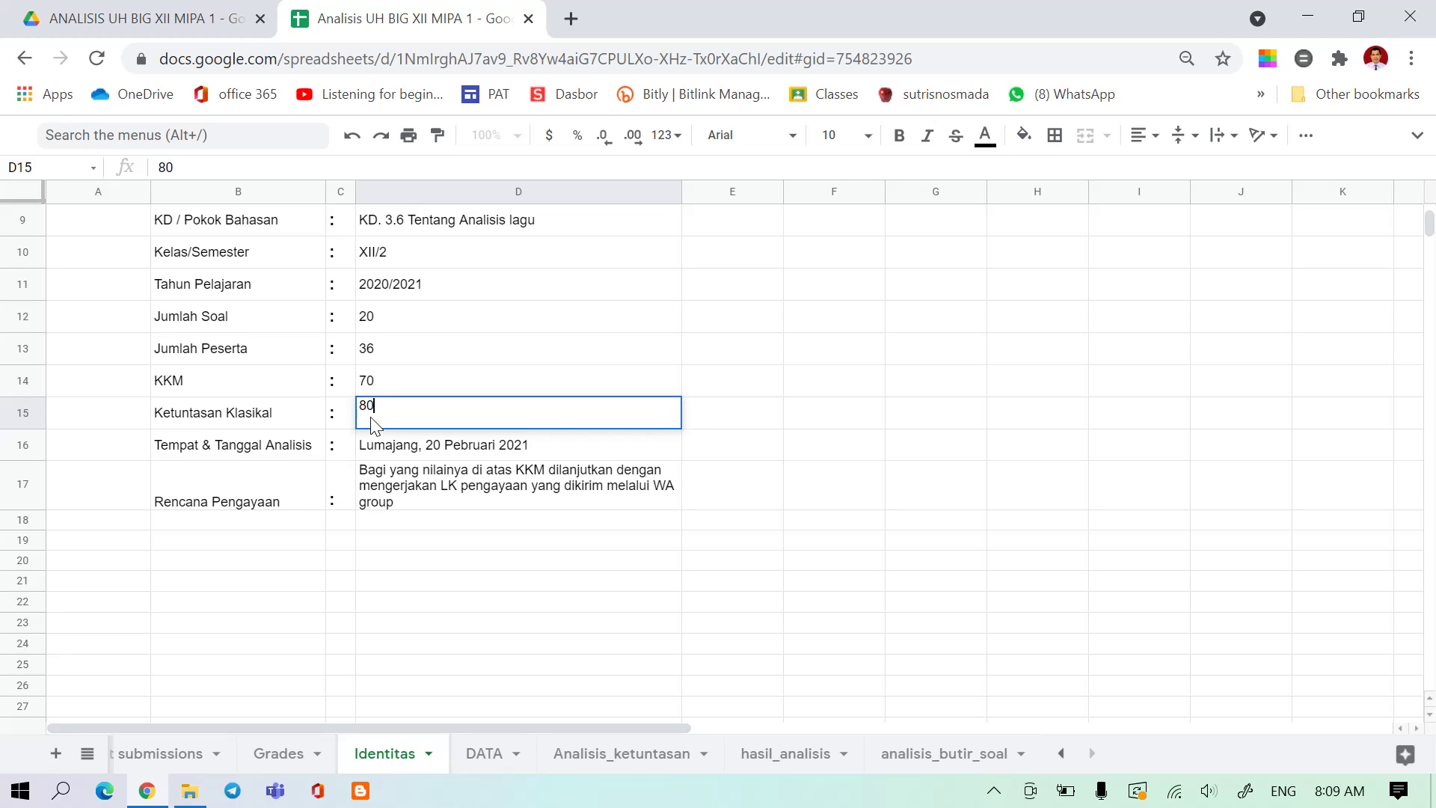
key("Return")
left_click(371, 419)
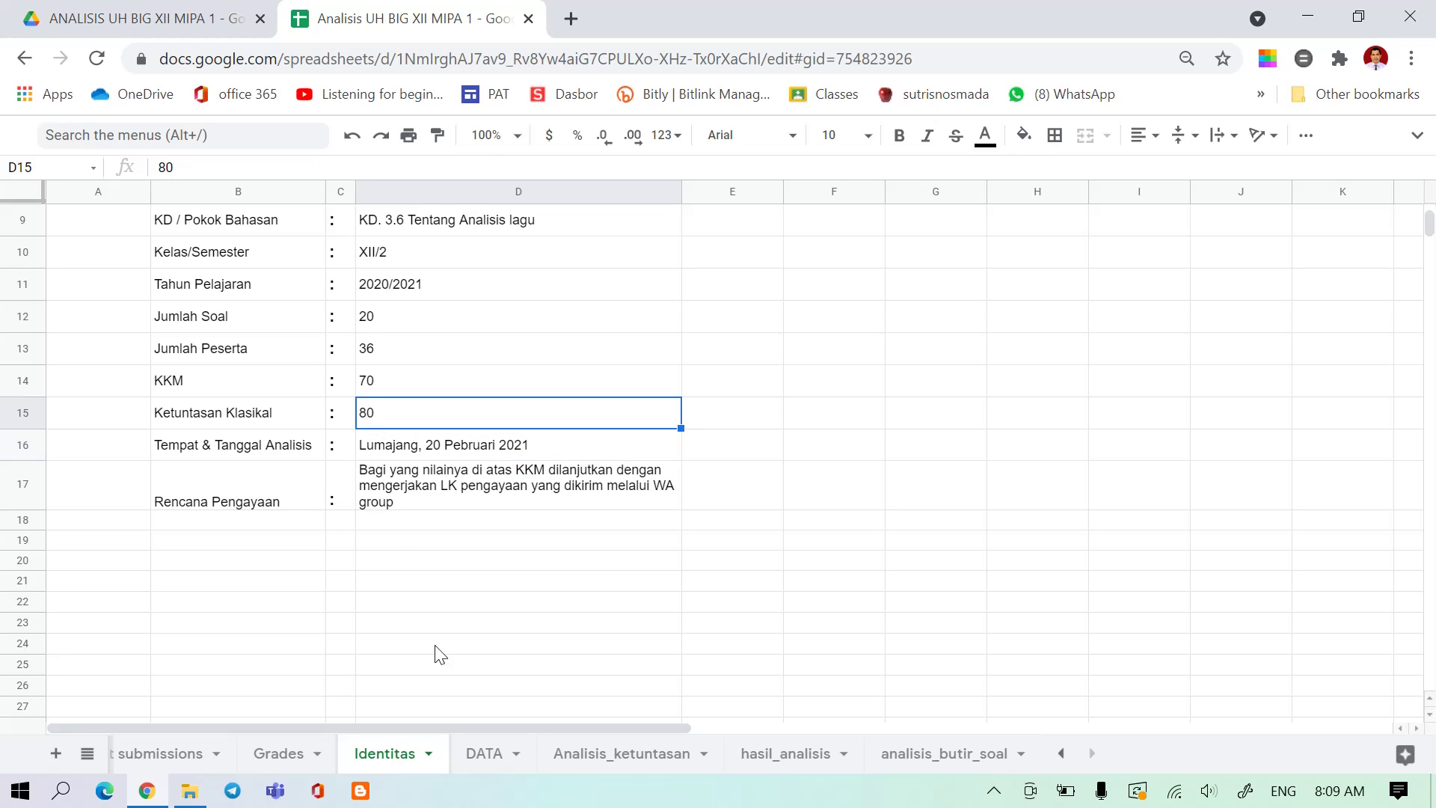
- Examine the classical mastery row, the score statistics from NILAI TERENDAH to SIMPANGAN BAKU, and the students' achievement percentages on Analisis_ketuntasan
left_click(598, 756)
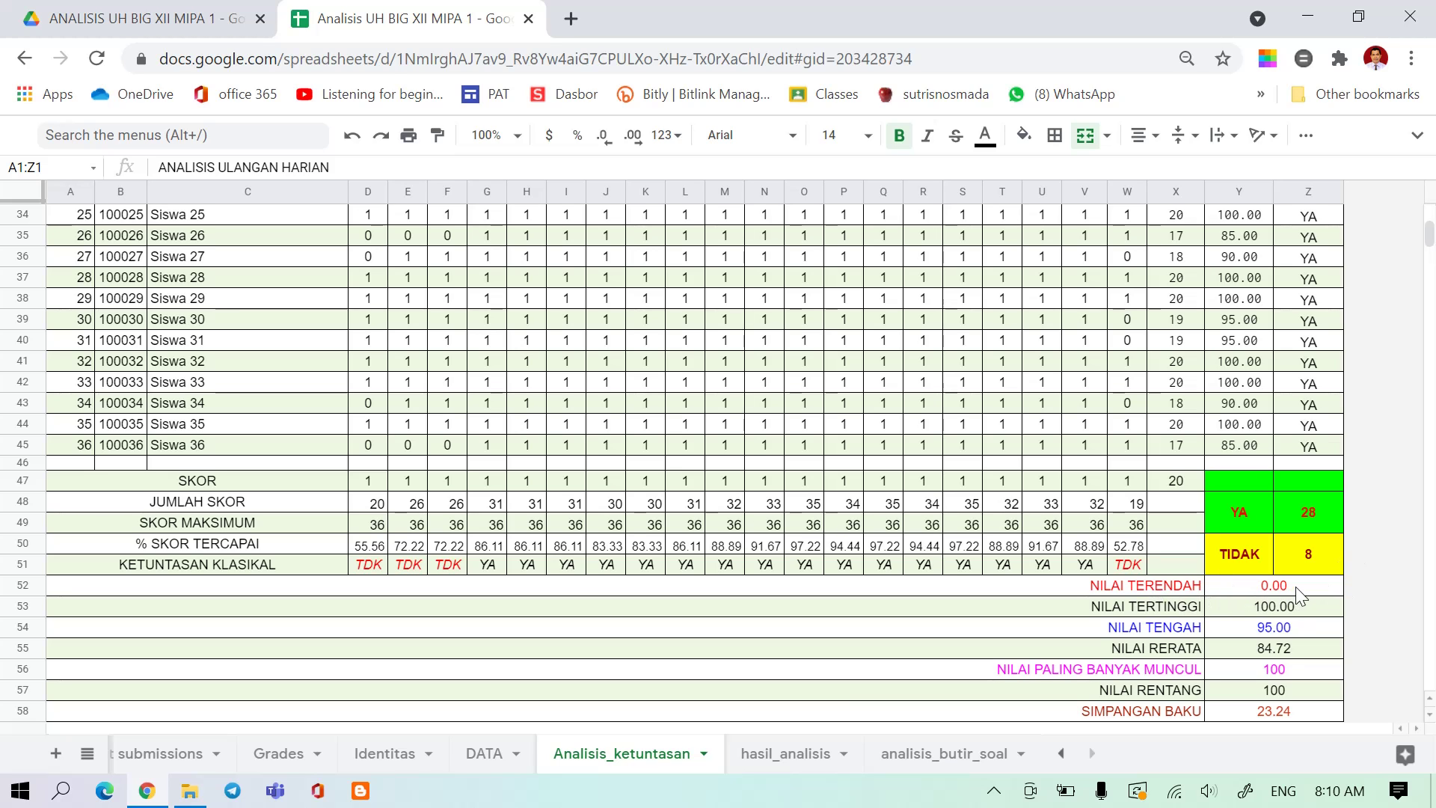
scroll(1291, 598, "up", 7)
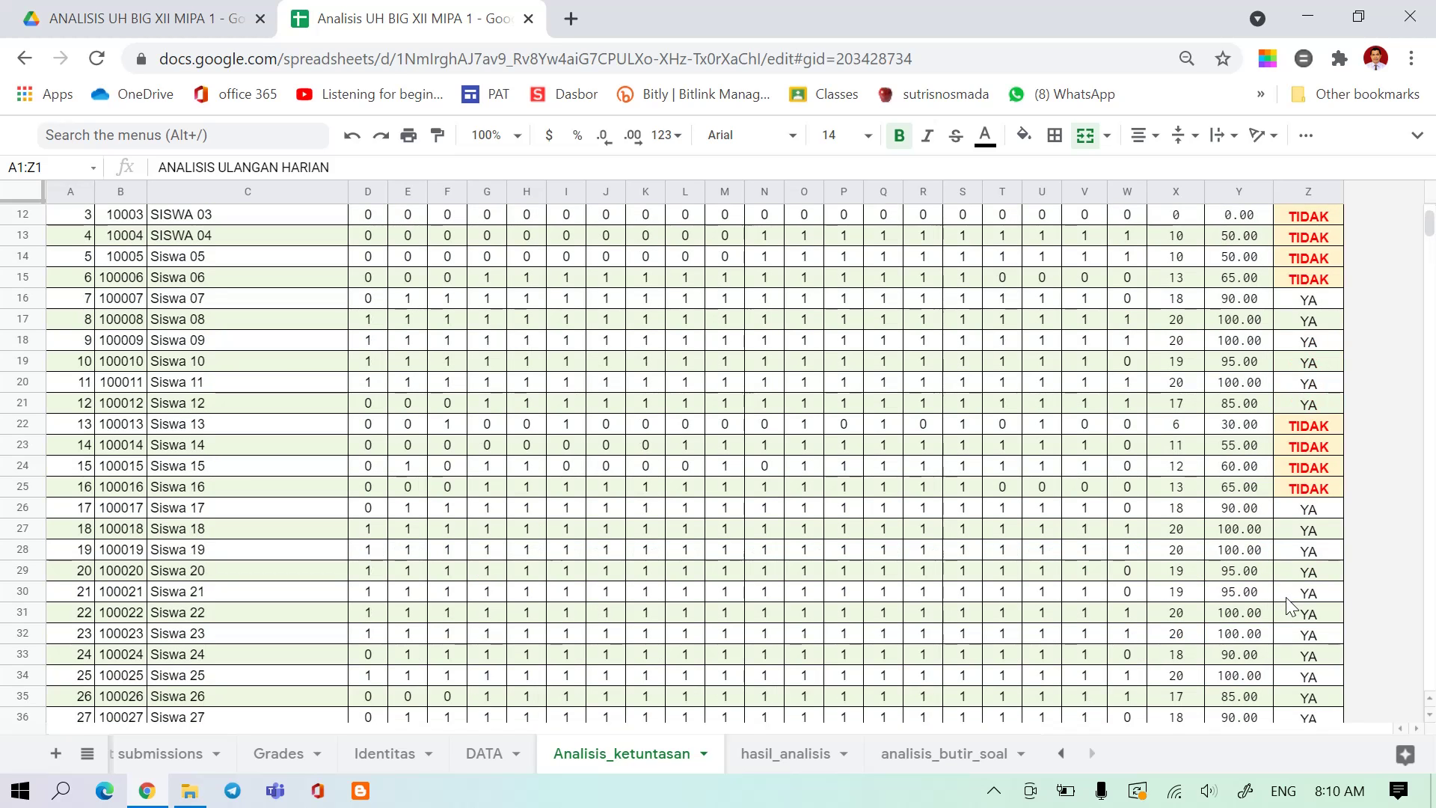
scroll(1291, 605, "up", 2)
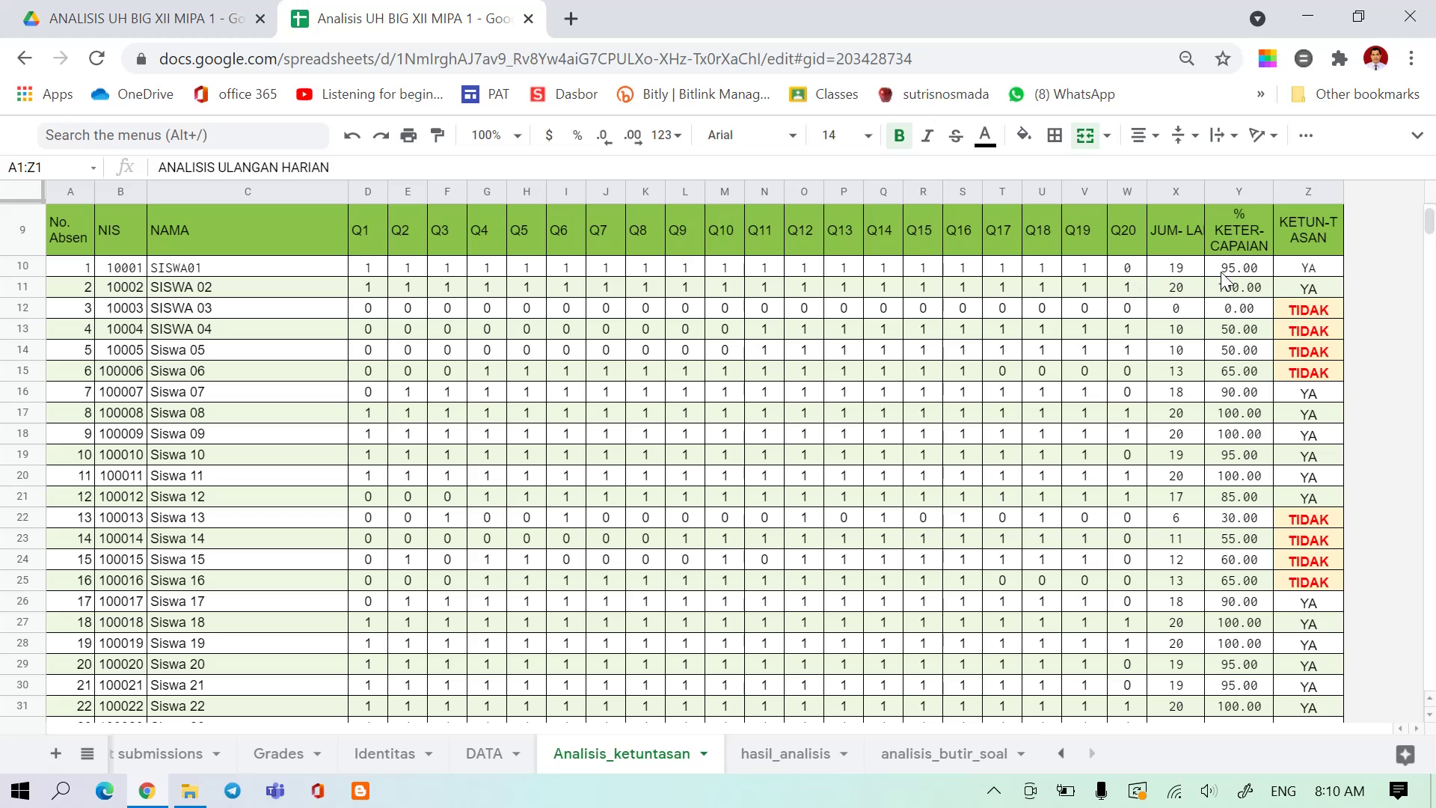
scroll(1286, 389, "down", 10)
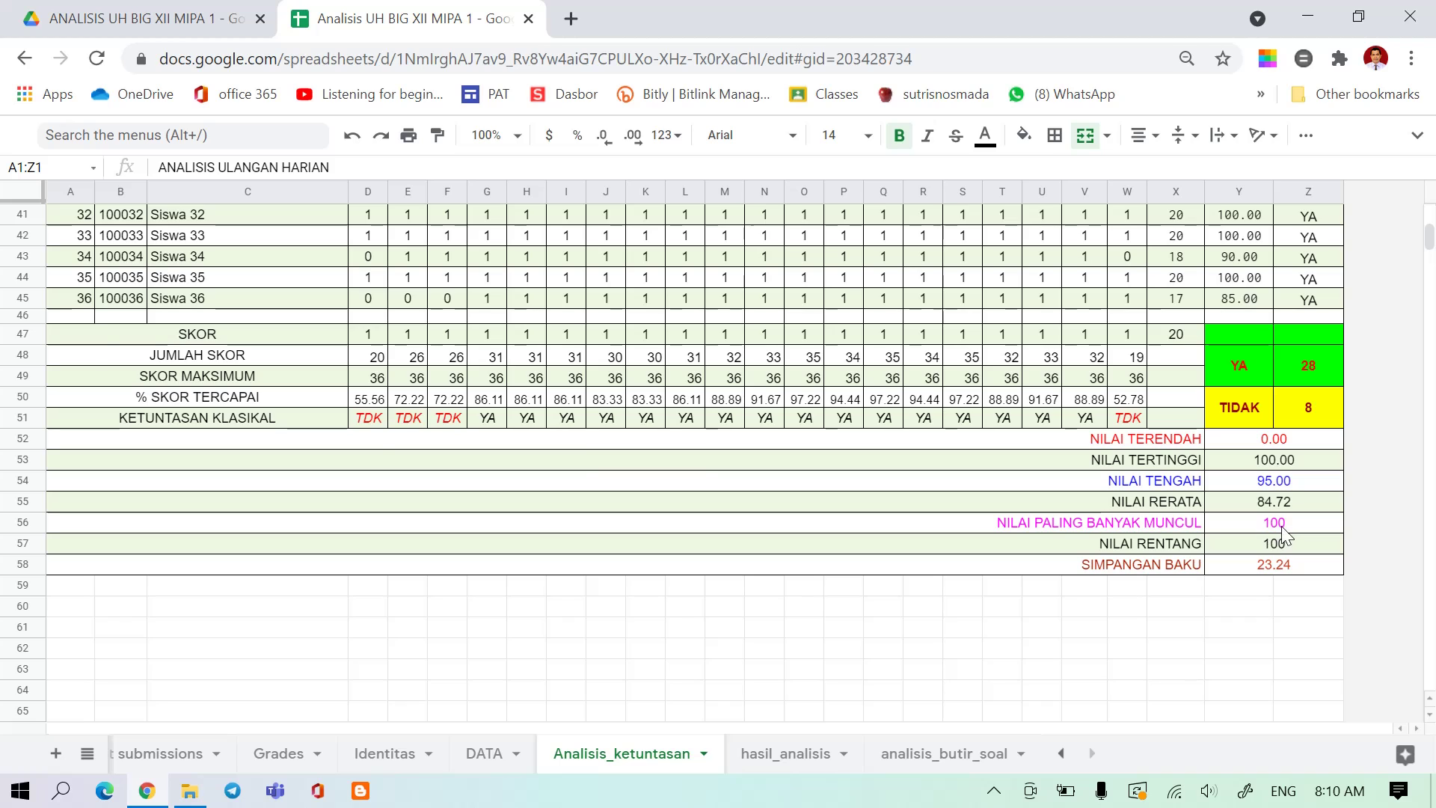
scroll(1286, 527, "up", 2)
scroll(1291, 505, "up", 4)
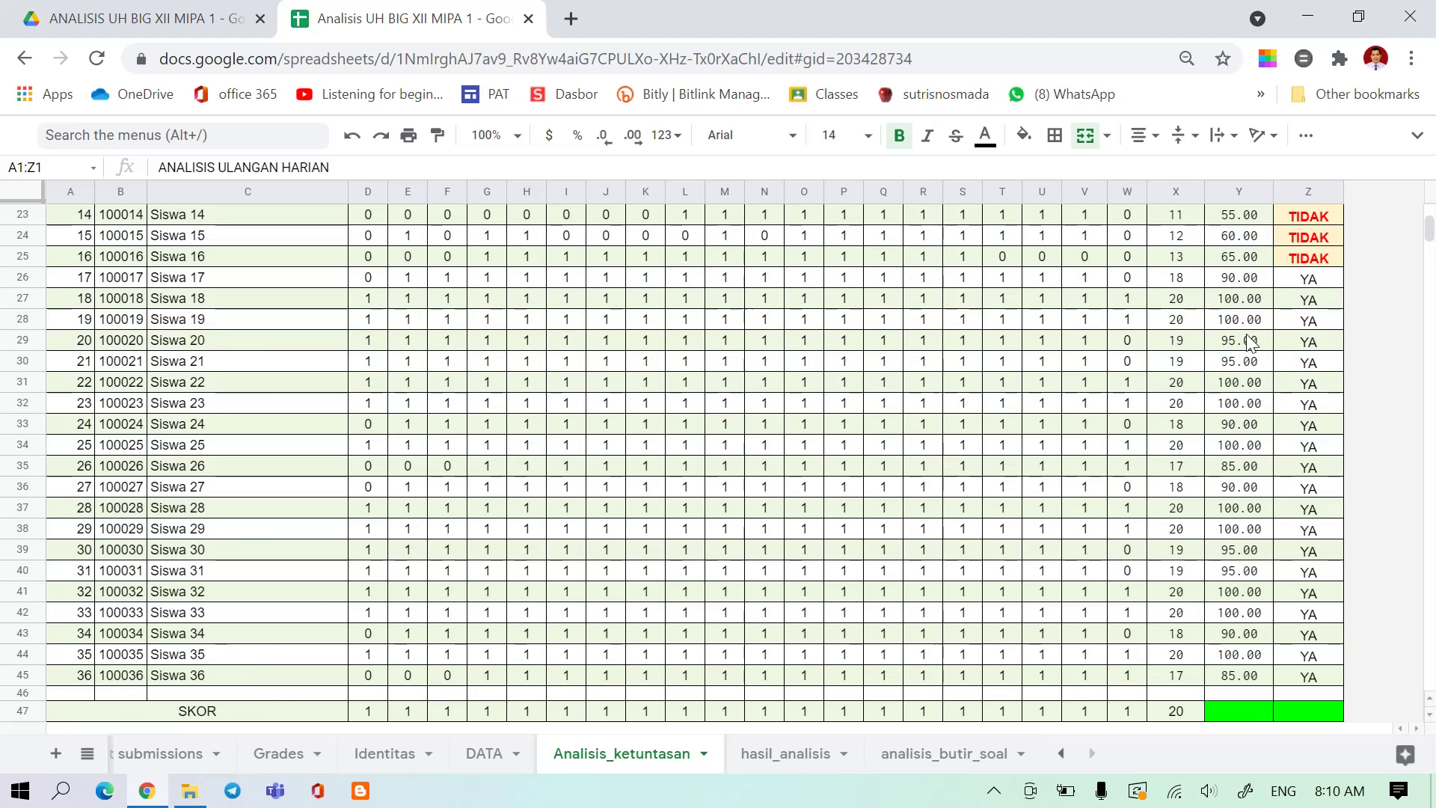
scroll(1250, 348, "down", 4)
scroll(1255, 365, "down", 4)
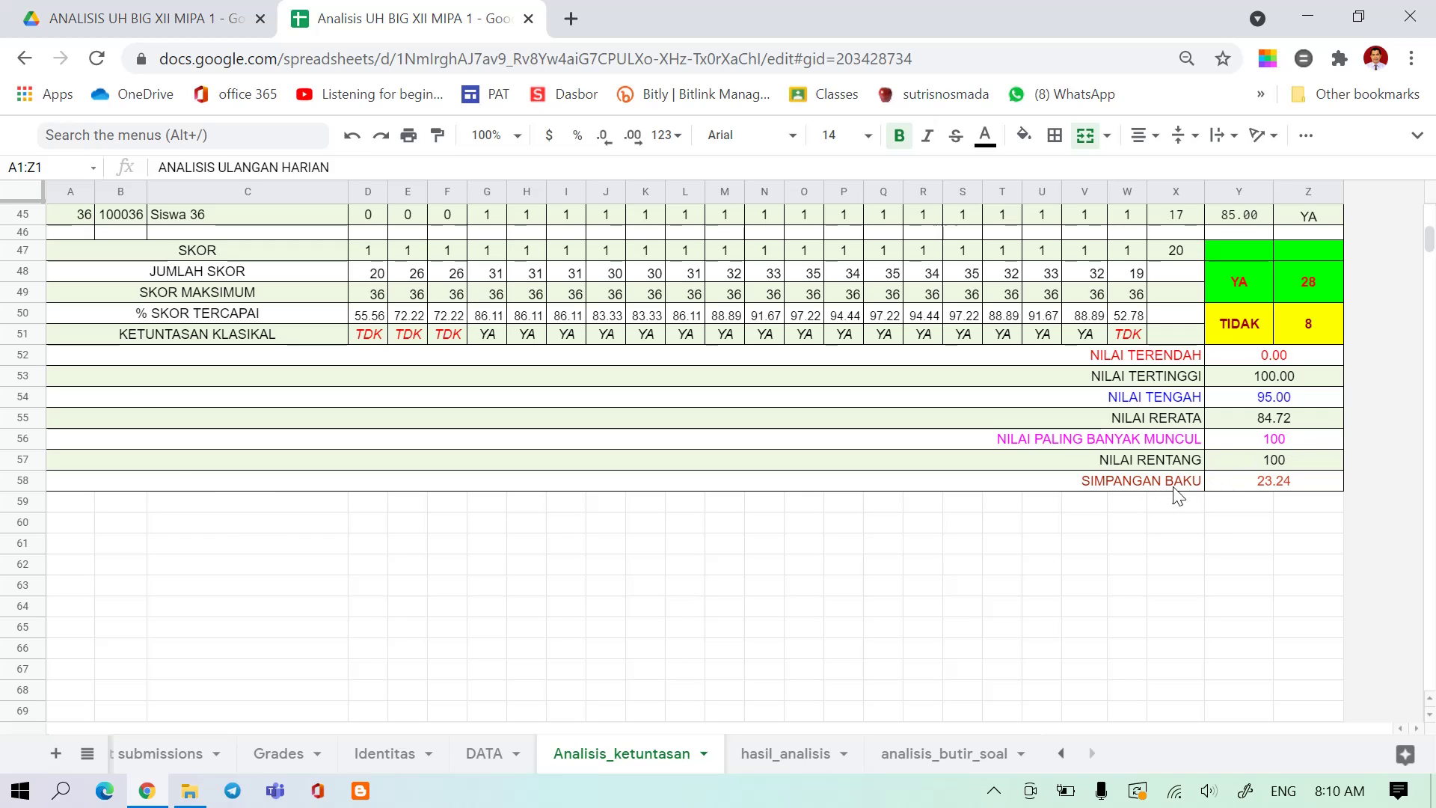
scroll(1284, 500, "up", 10)
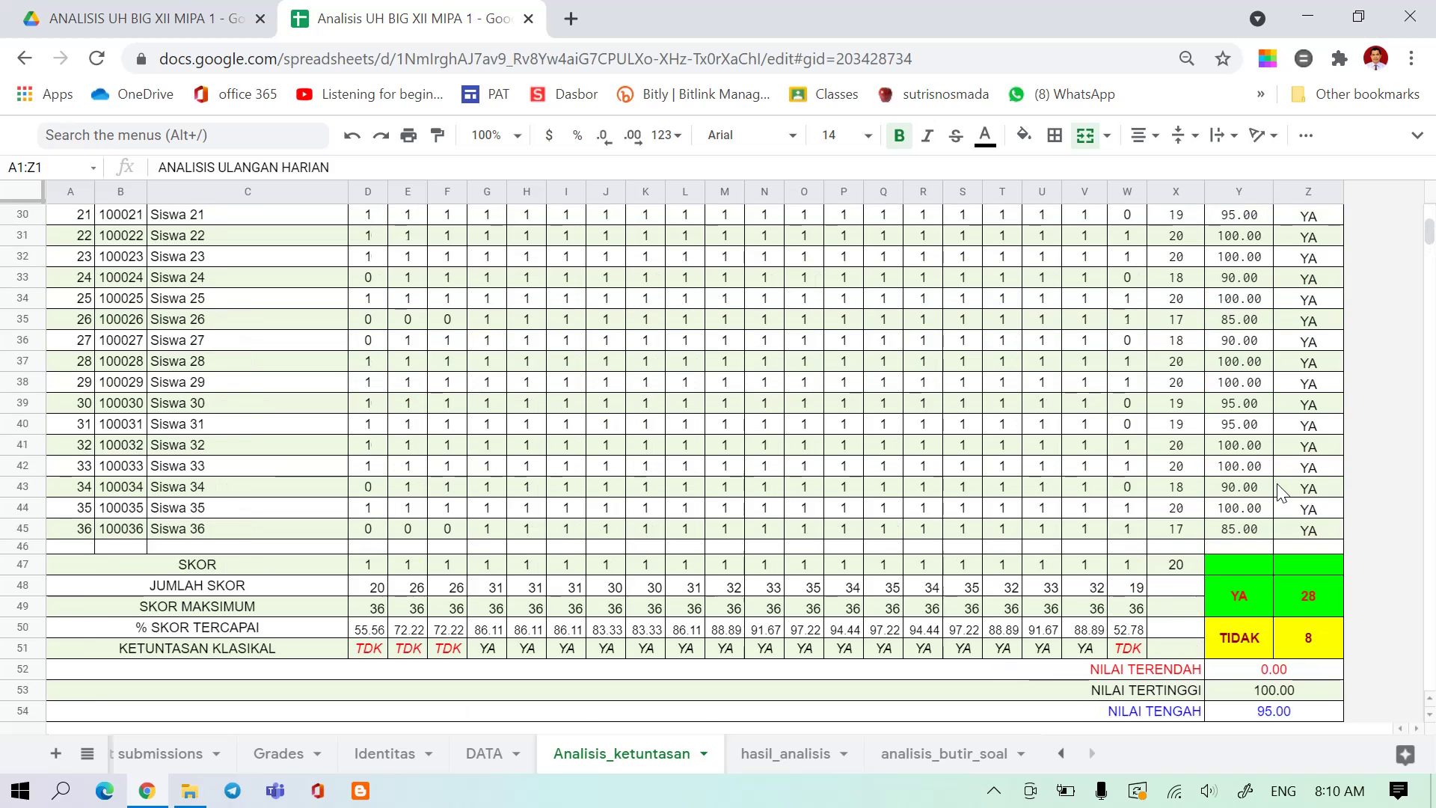
scroll(1284, 493, "up", 2)
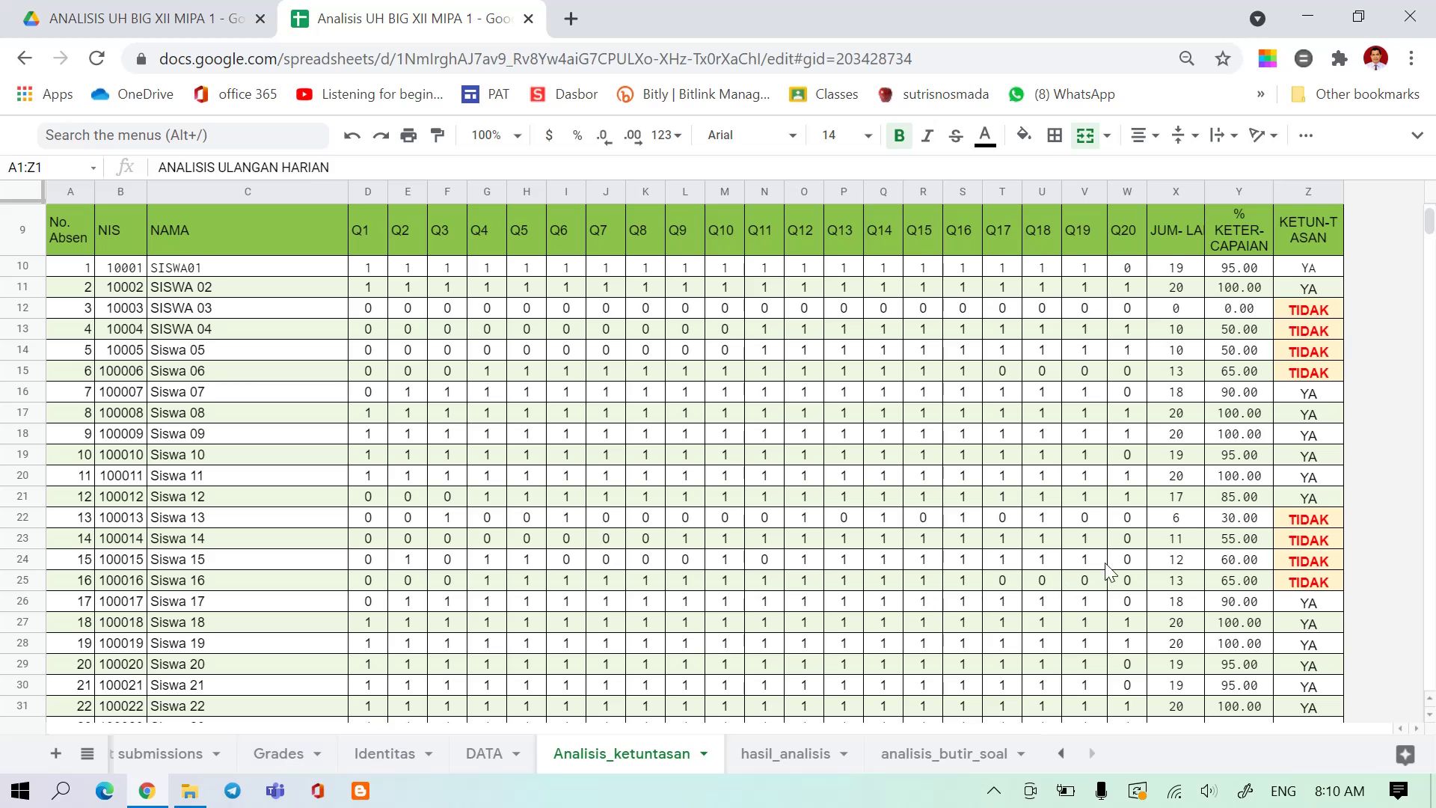
- Review the YA/TIDAK student counts and the per-question score rows below the student list on Analisis_ketuntasan
scroll(1114, 576, "down", 8)
scroll(1263, 627, "down", 1)
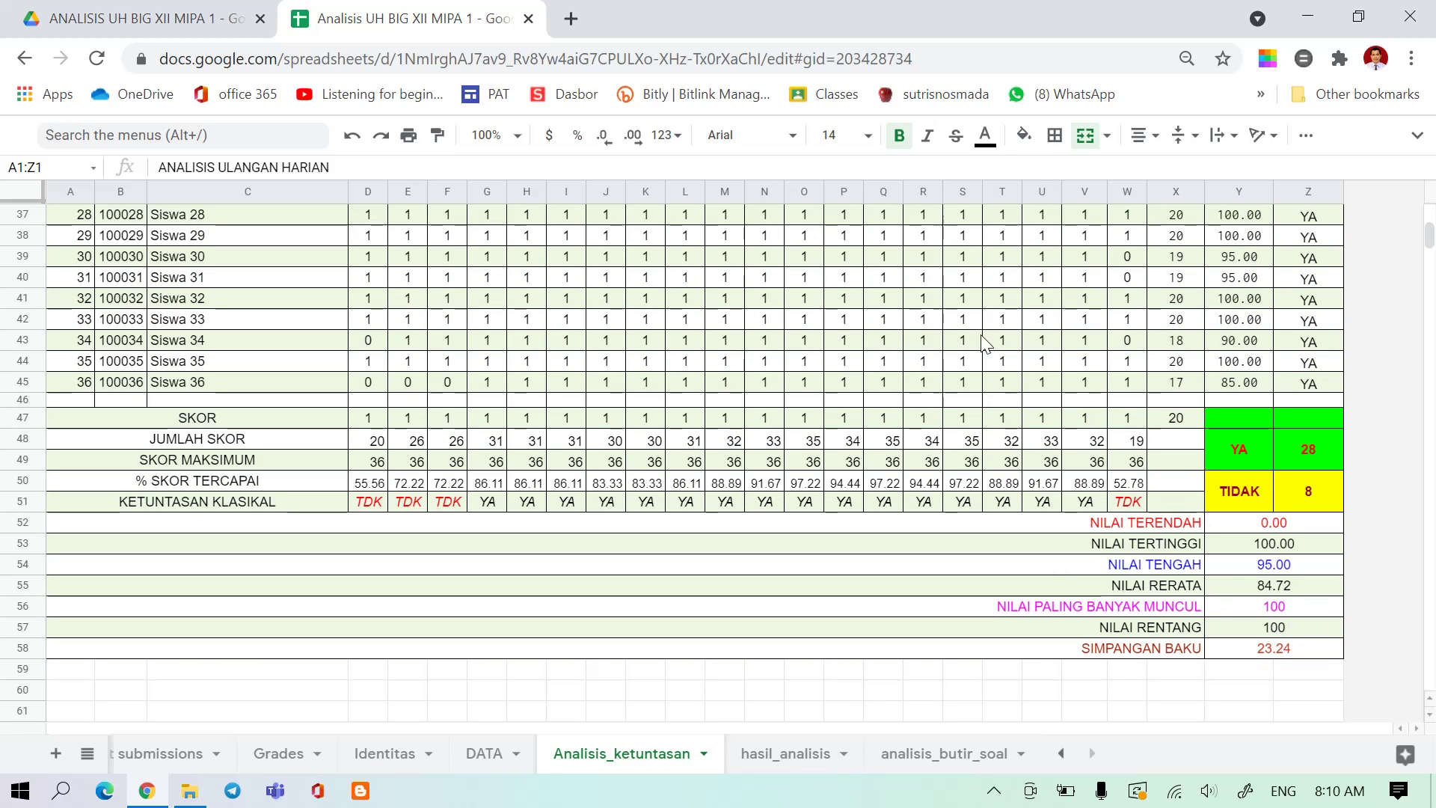
scroll(823, 315, "up", 1)
scroll(1114, 597, "down", 1)
- Set the KKM on the Identitas sheet to 65
left_click(389, 754)
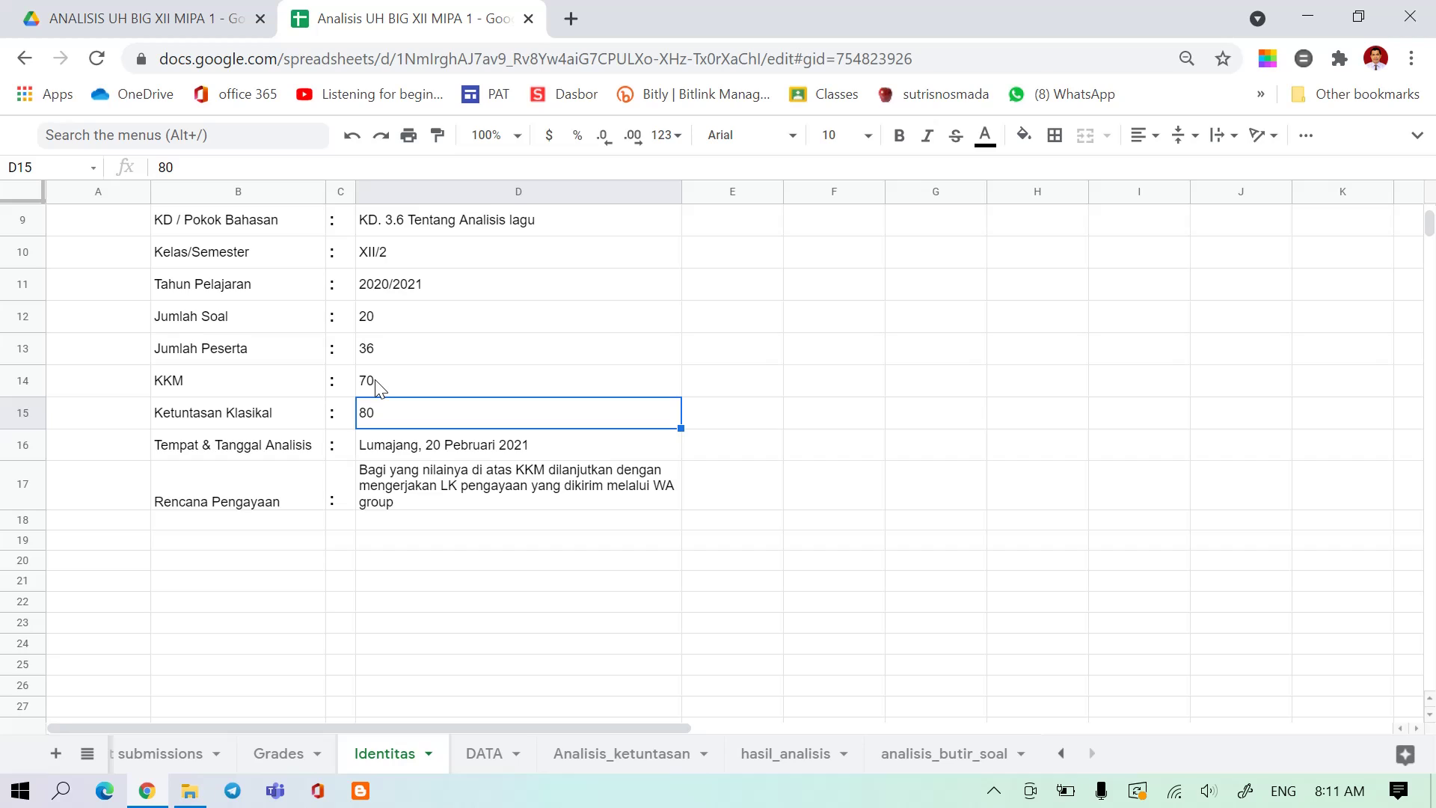
left_click(378, 386)
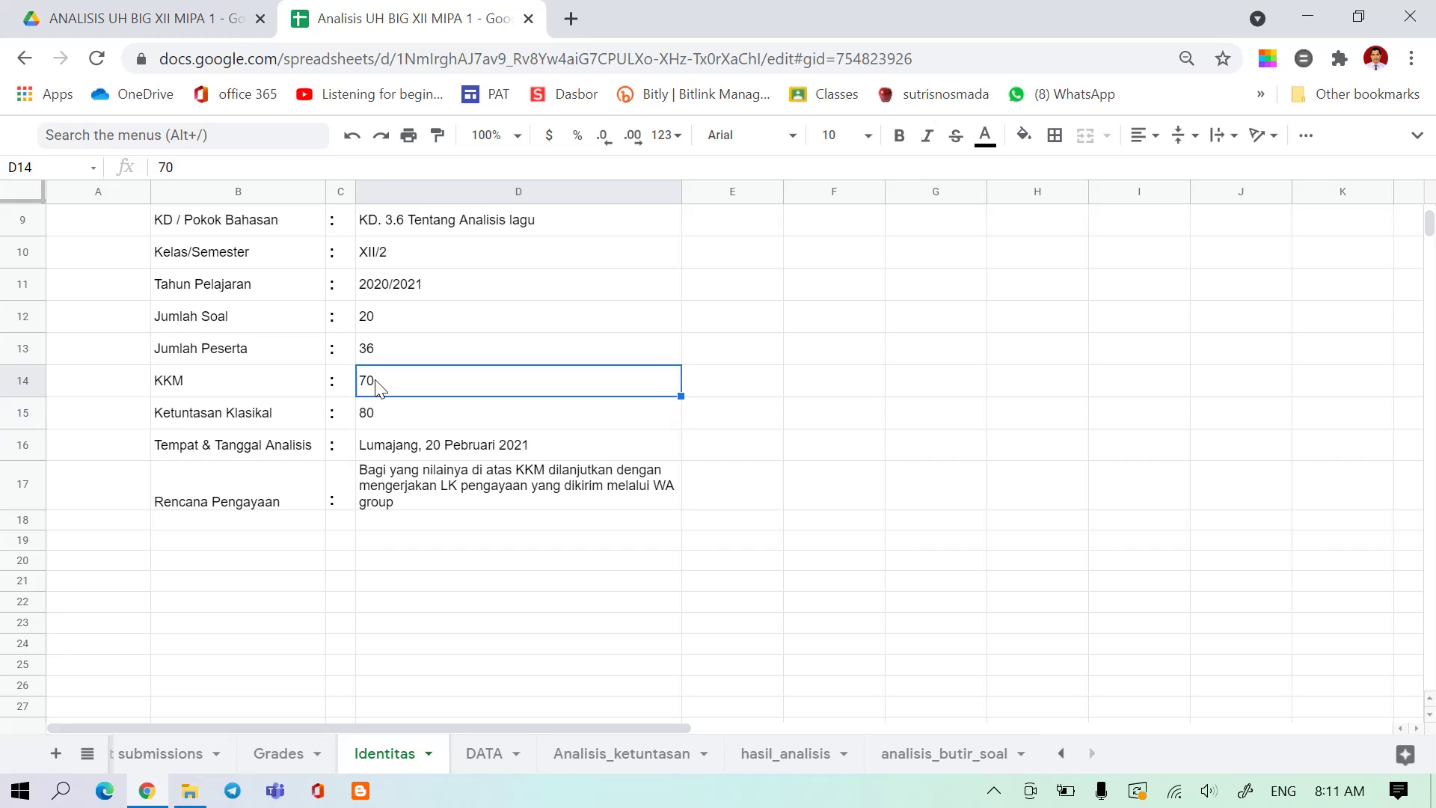
type("65")
key("Return")
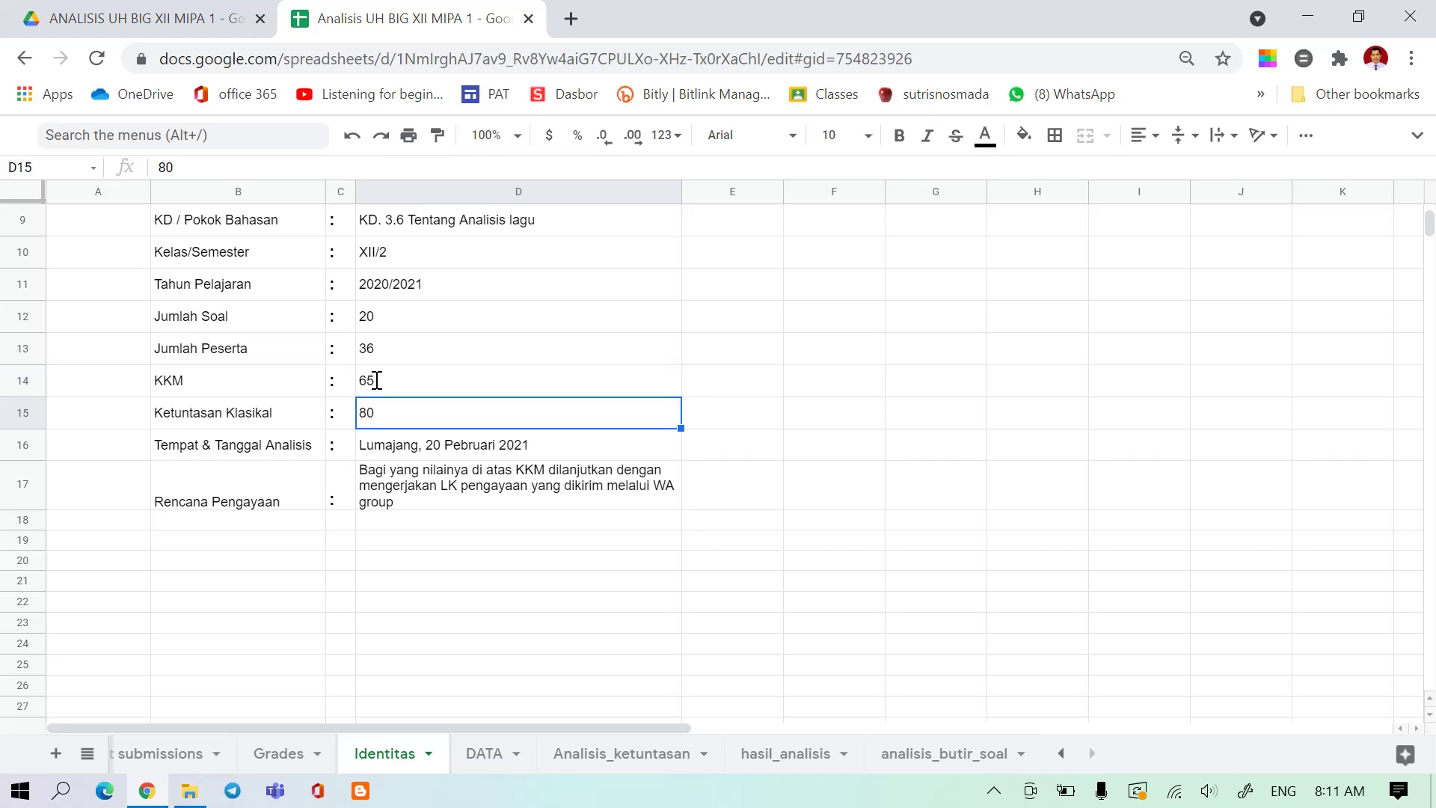
- Check the YA/TIDAK totals and each student's KETUNTASAN status on Analisis_ketuntasan against the changed KKM
left_click(602, 754)
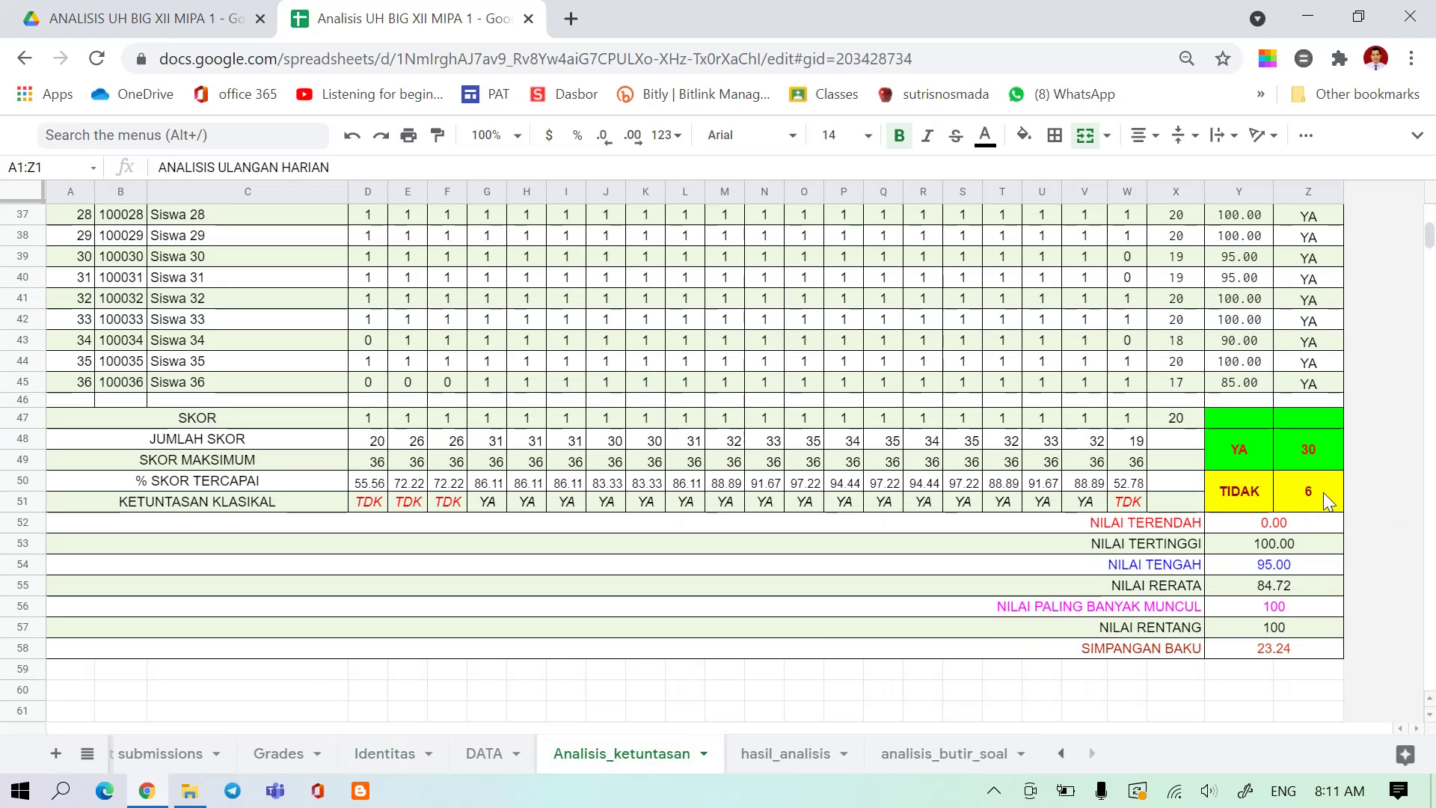
scroll(1326, 485, "up", 10)
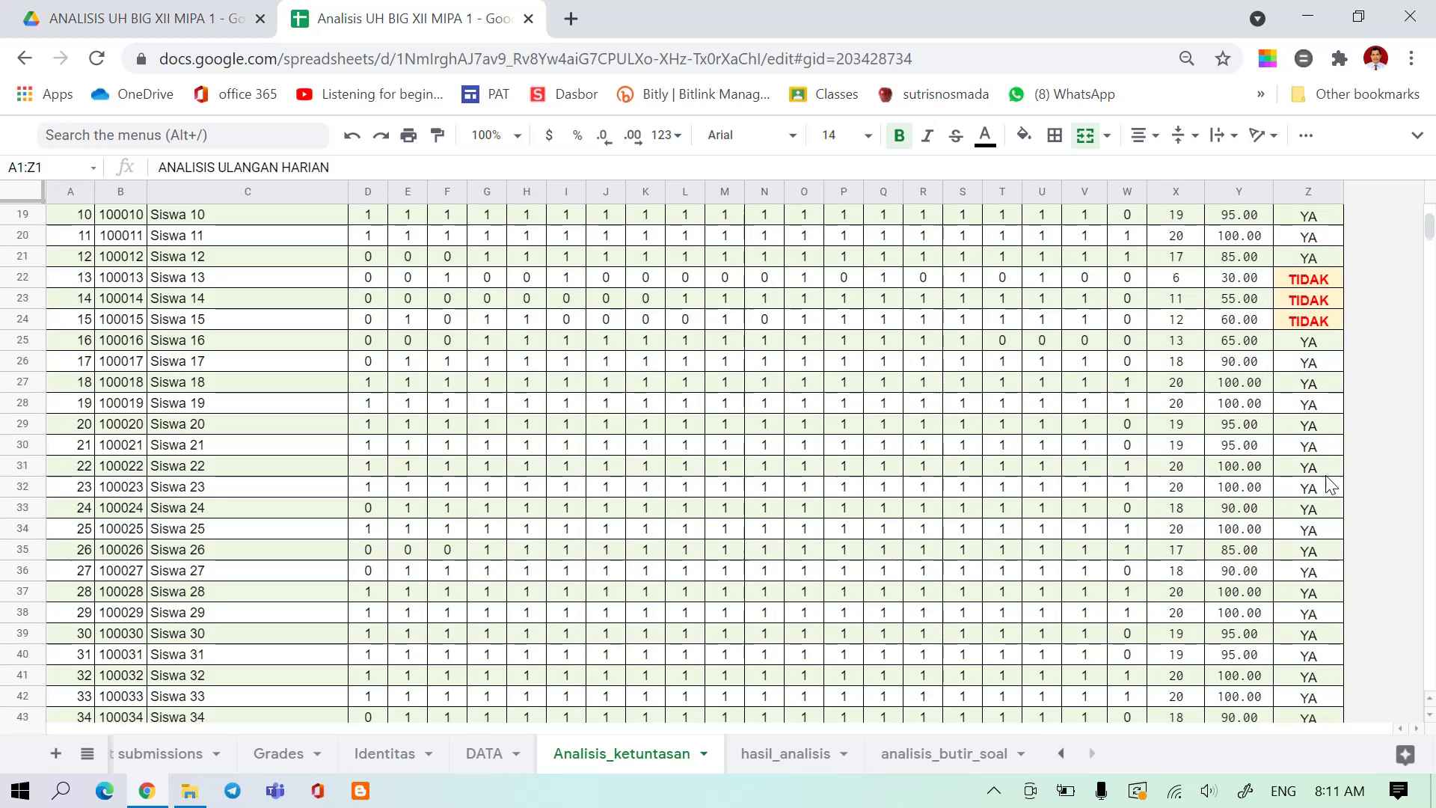
scroll(1328, 485, "down", 8)
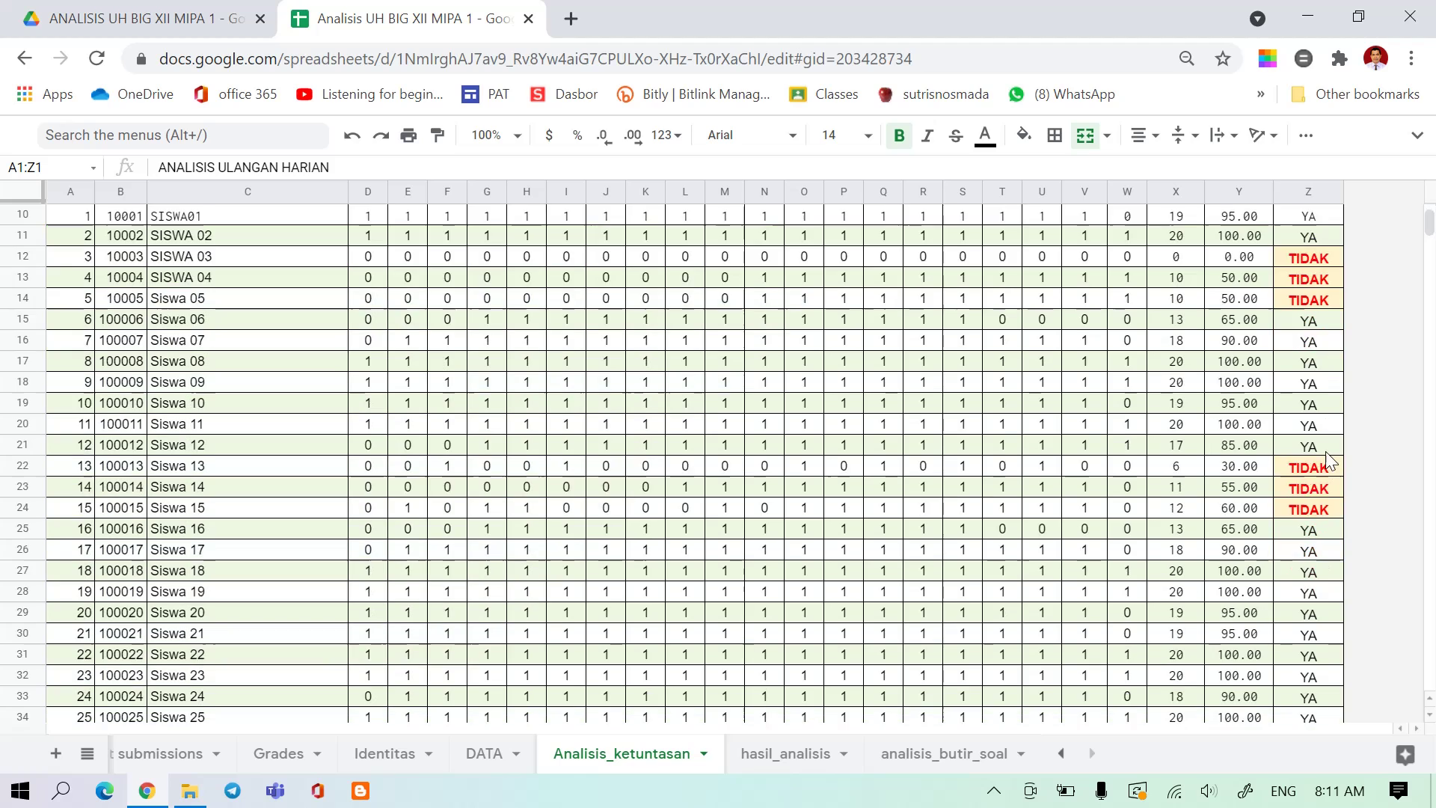
scroll(1330, 459, "down", 1)
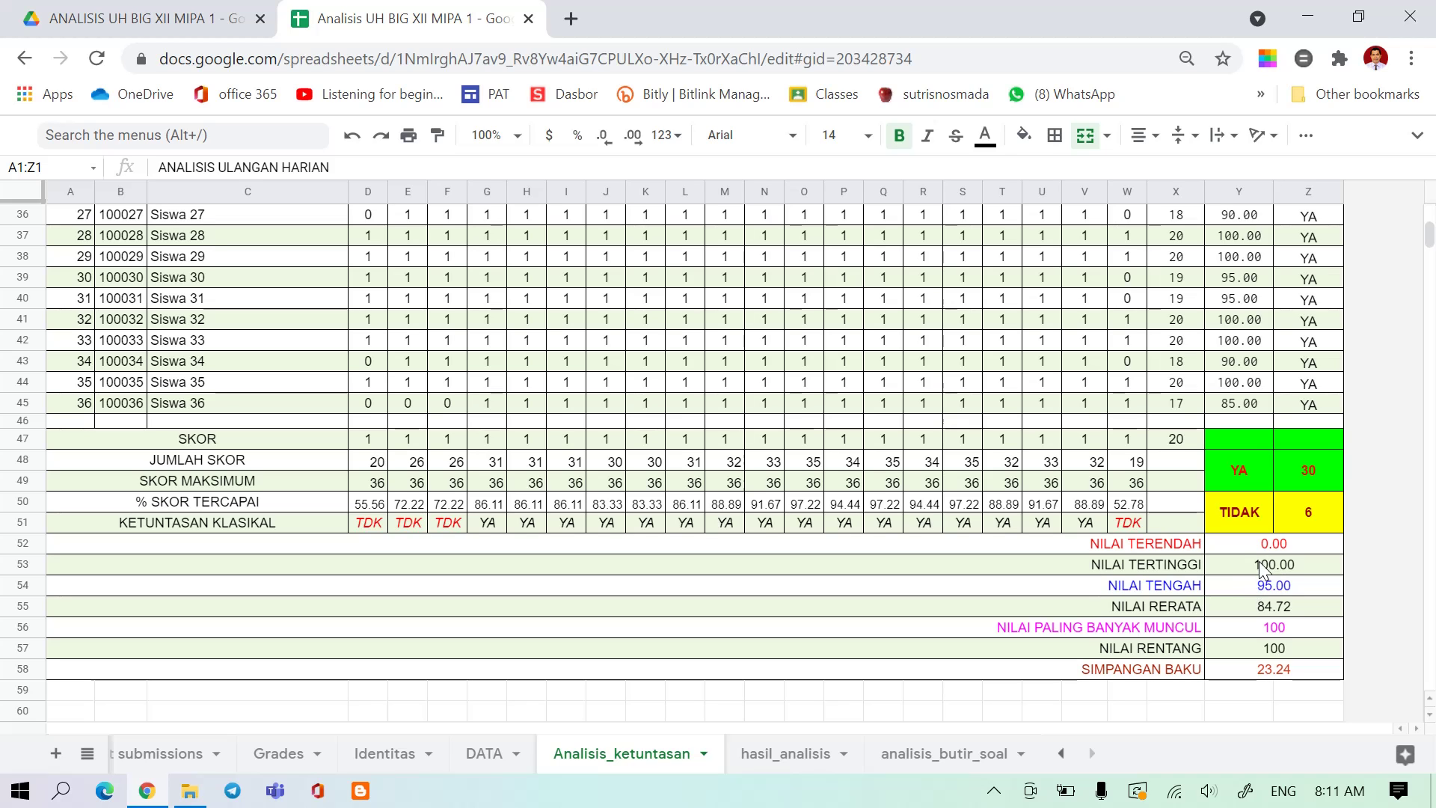
scroll(1245, 571, "up", 9)
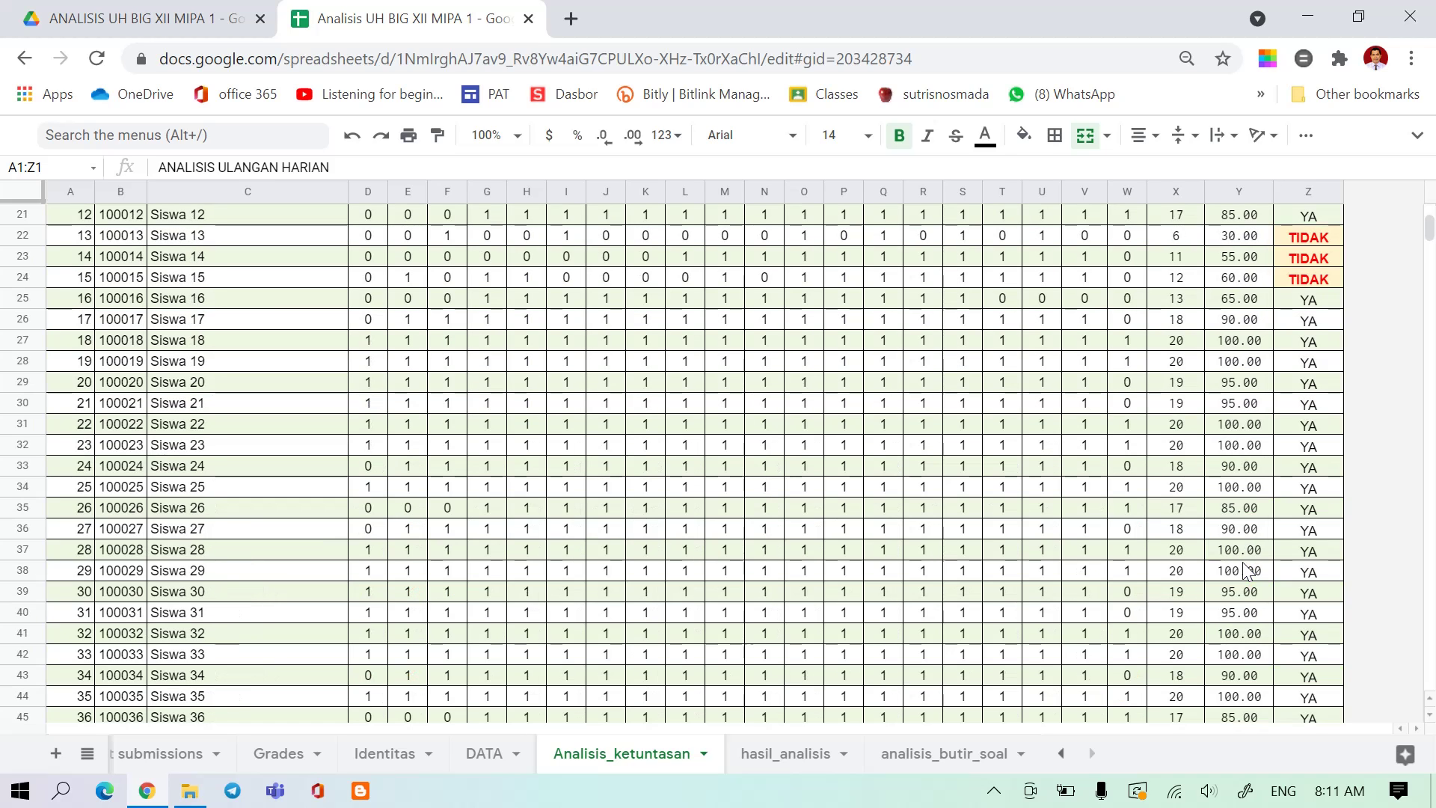
scroll(1245, 571, "up", 1)
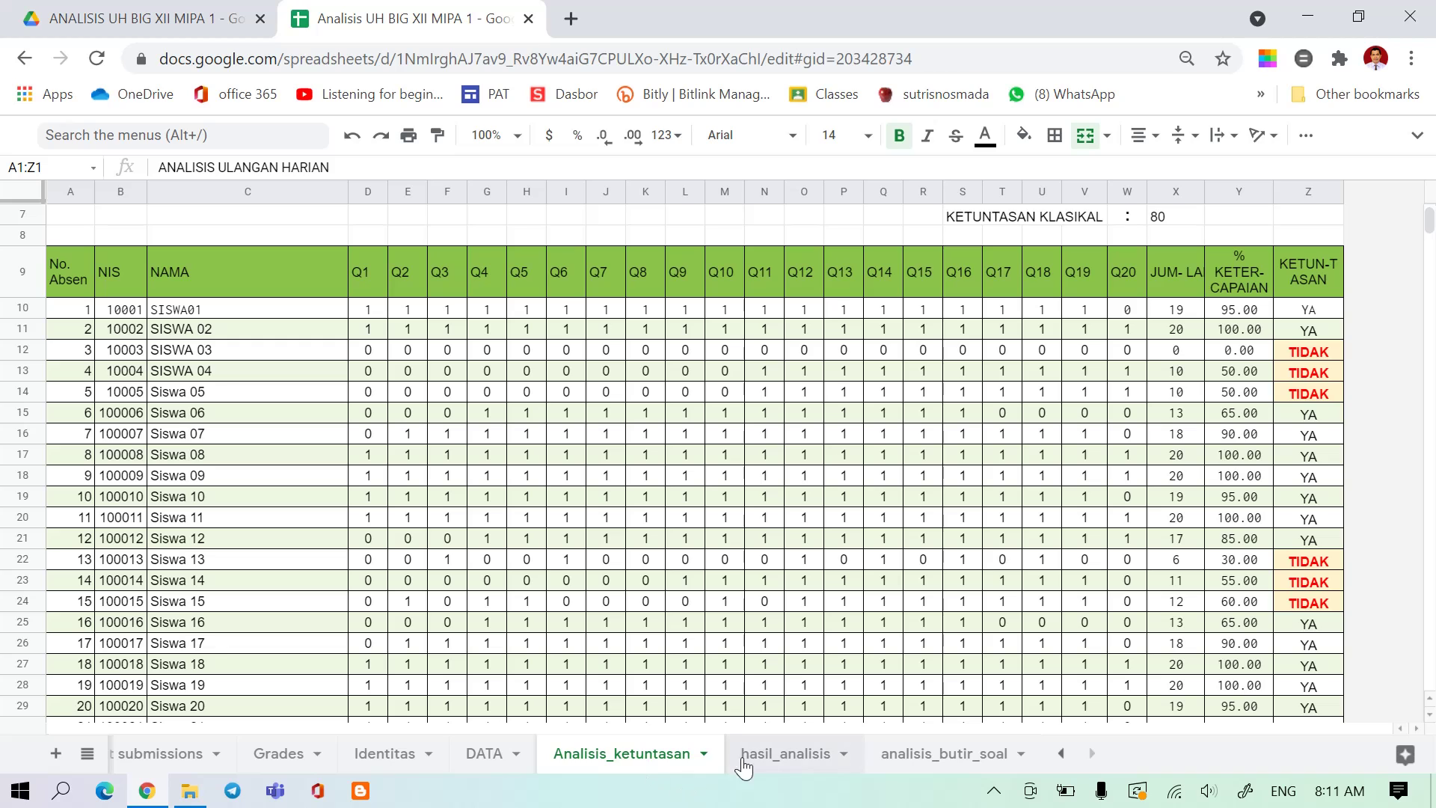
- Compare the per-question scores on the Grades and DATA sheets, checking Q1 cells on DATA, and return to Analisis_ketuntasan
left_click(283, 757)
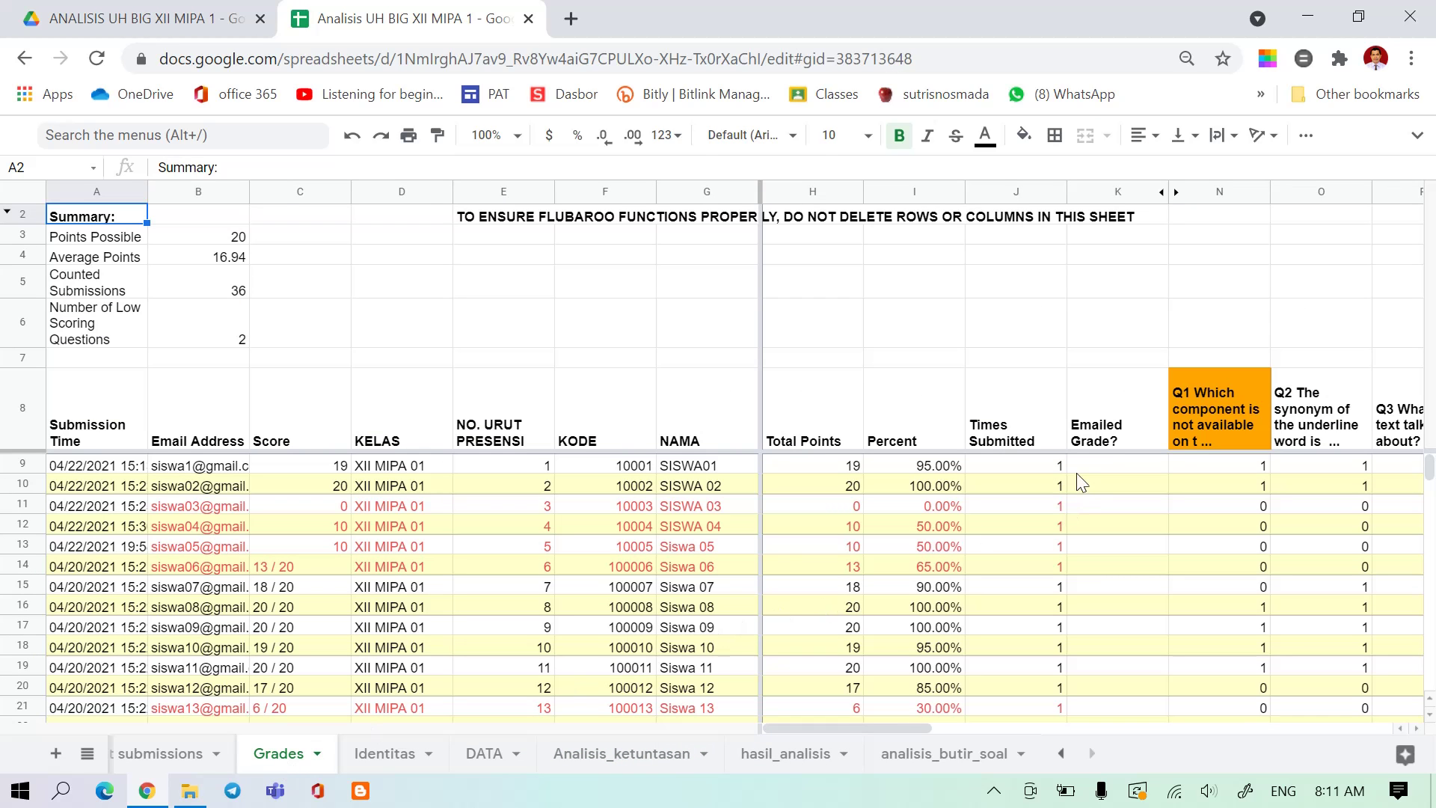
left_click(493, 756)
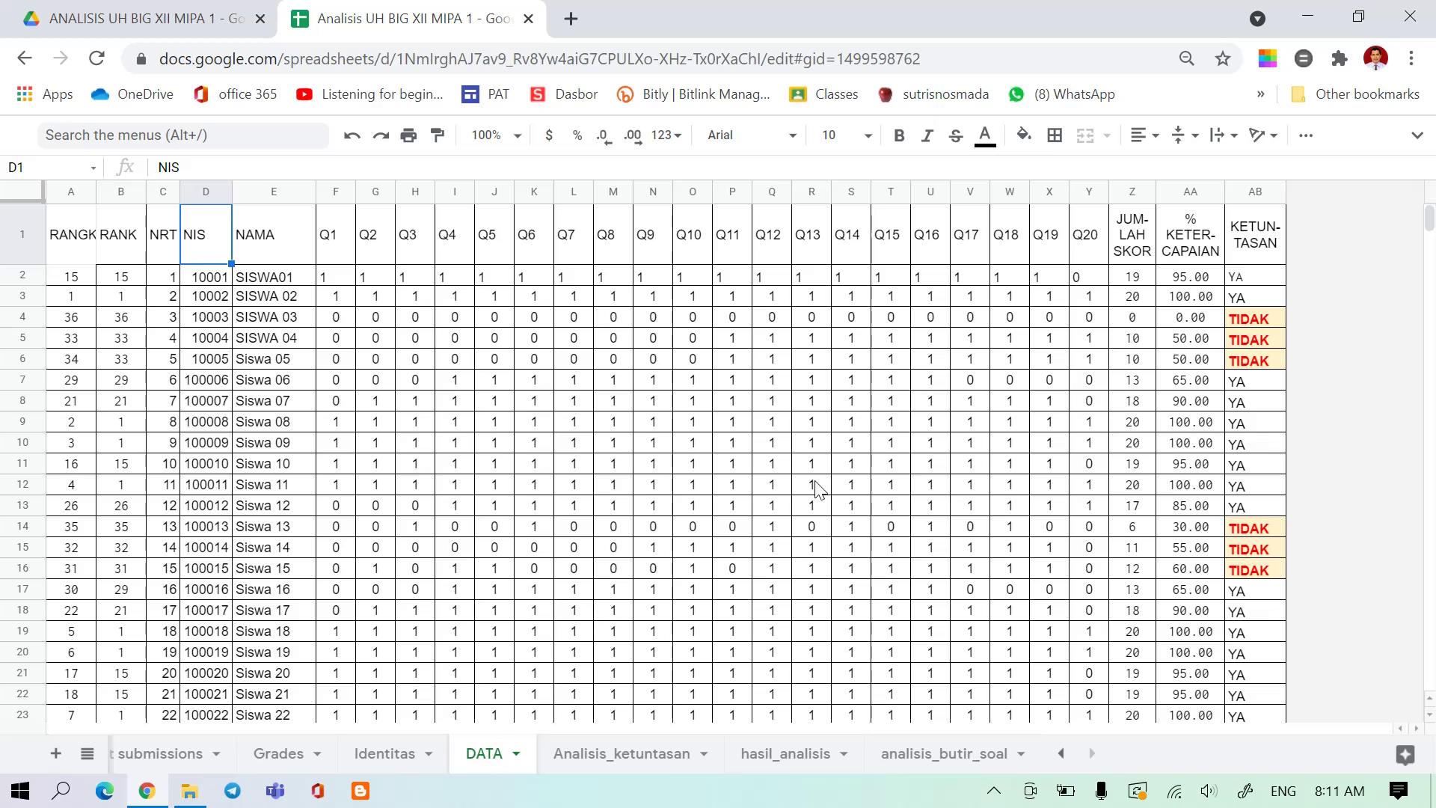
left_click(332, 281)
left_click(345, 341)
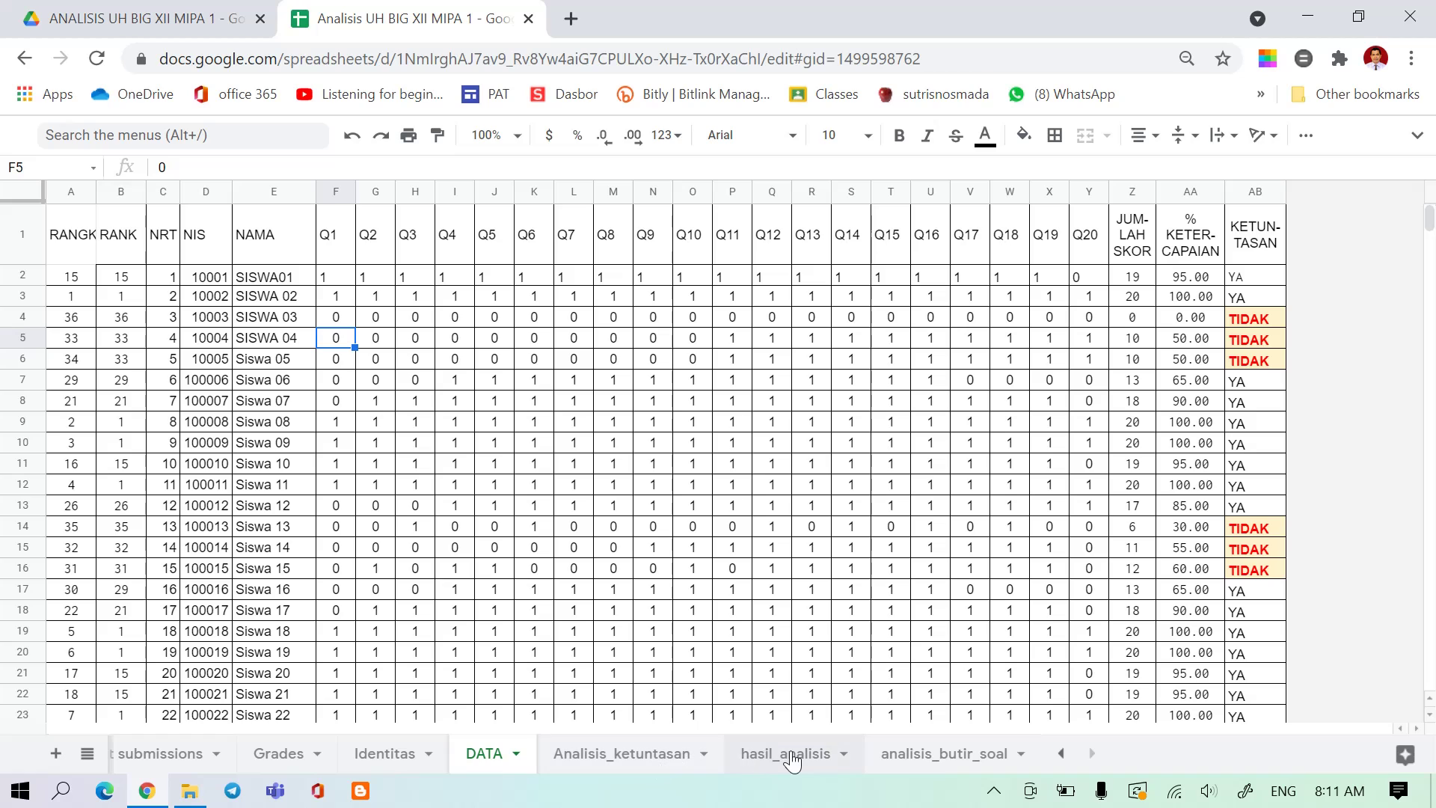
left_click(610, 763)
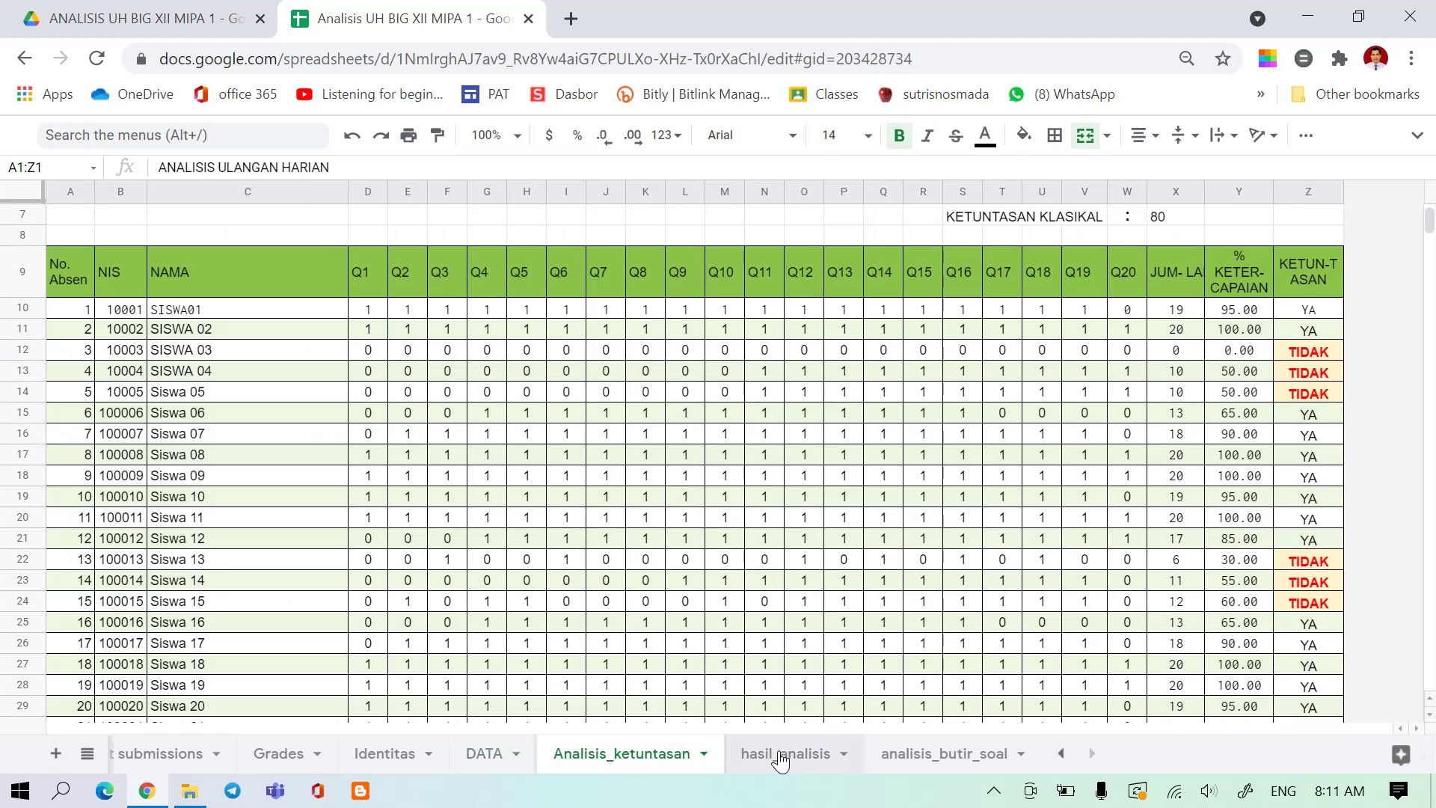
- Review the Ketuntasan Belajar section on hasil_analisis and inspect the formulas for the classical mastery conclusion and the questions needing re-discussion
left_click(782, 759)
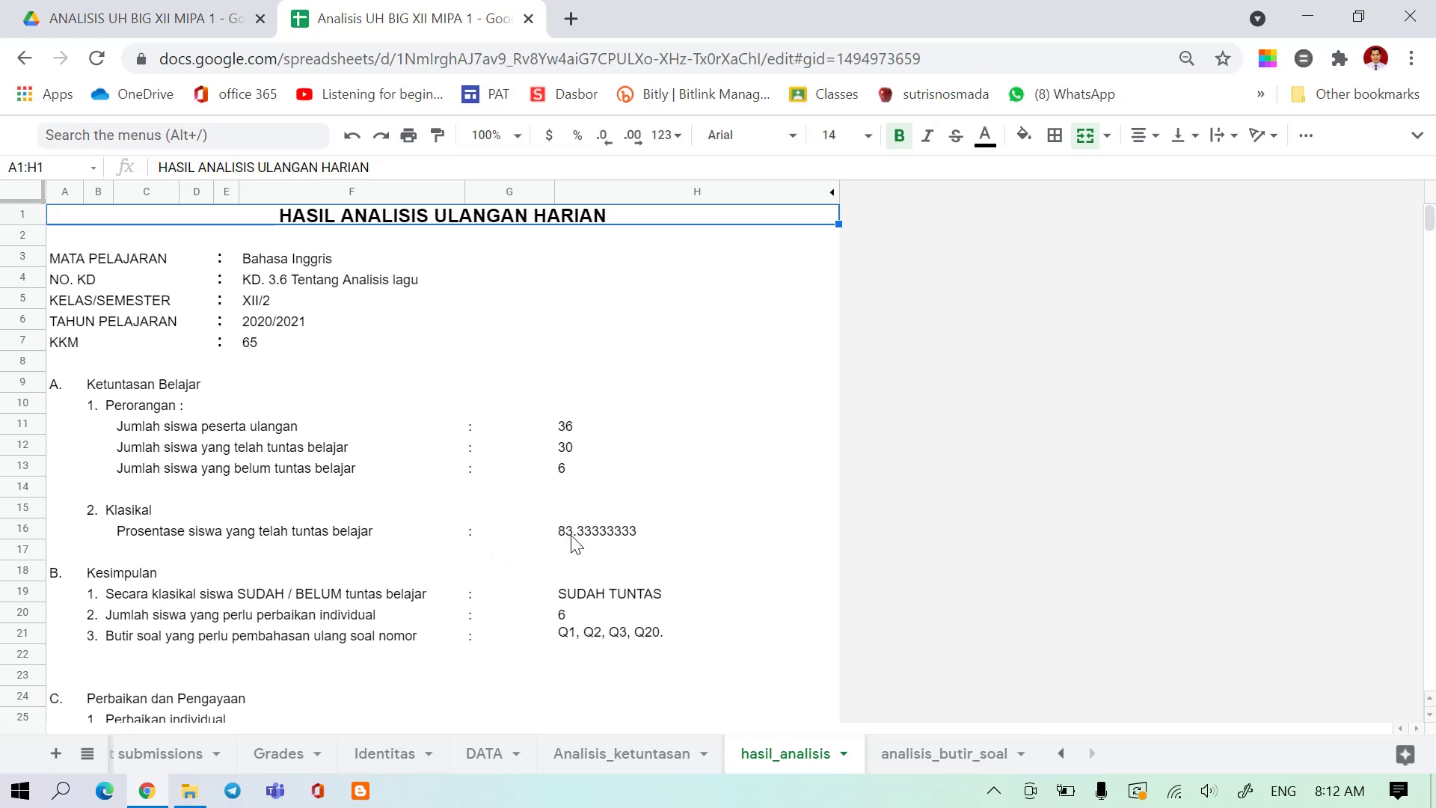
scroll(587, 539, "down", 1)
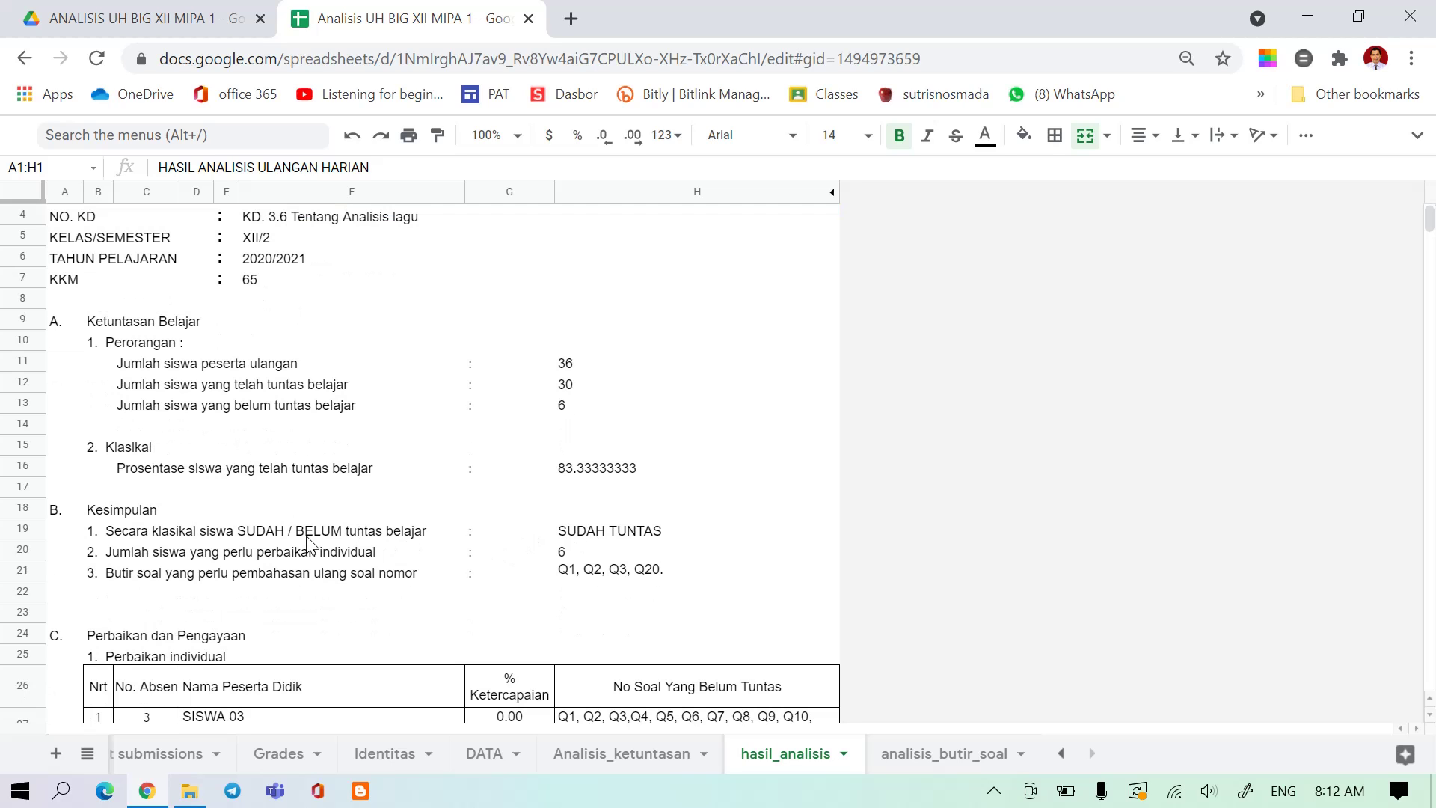
left_click(587, 533)
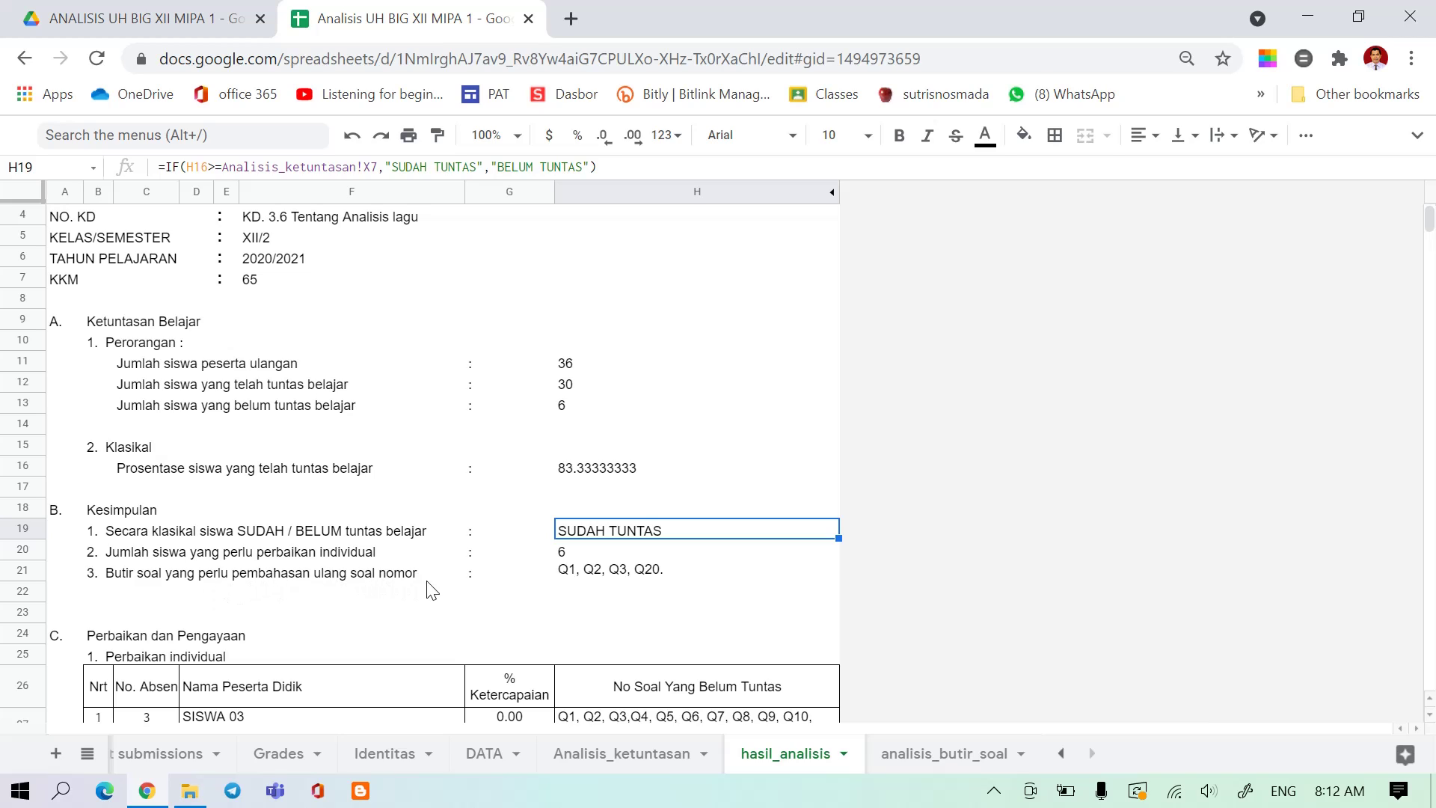
left_click(573, 583)
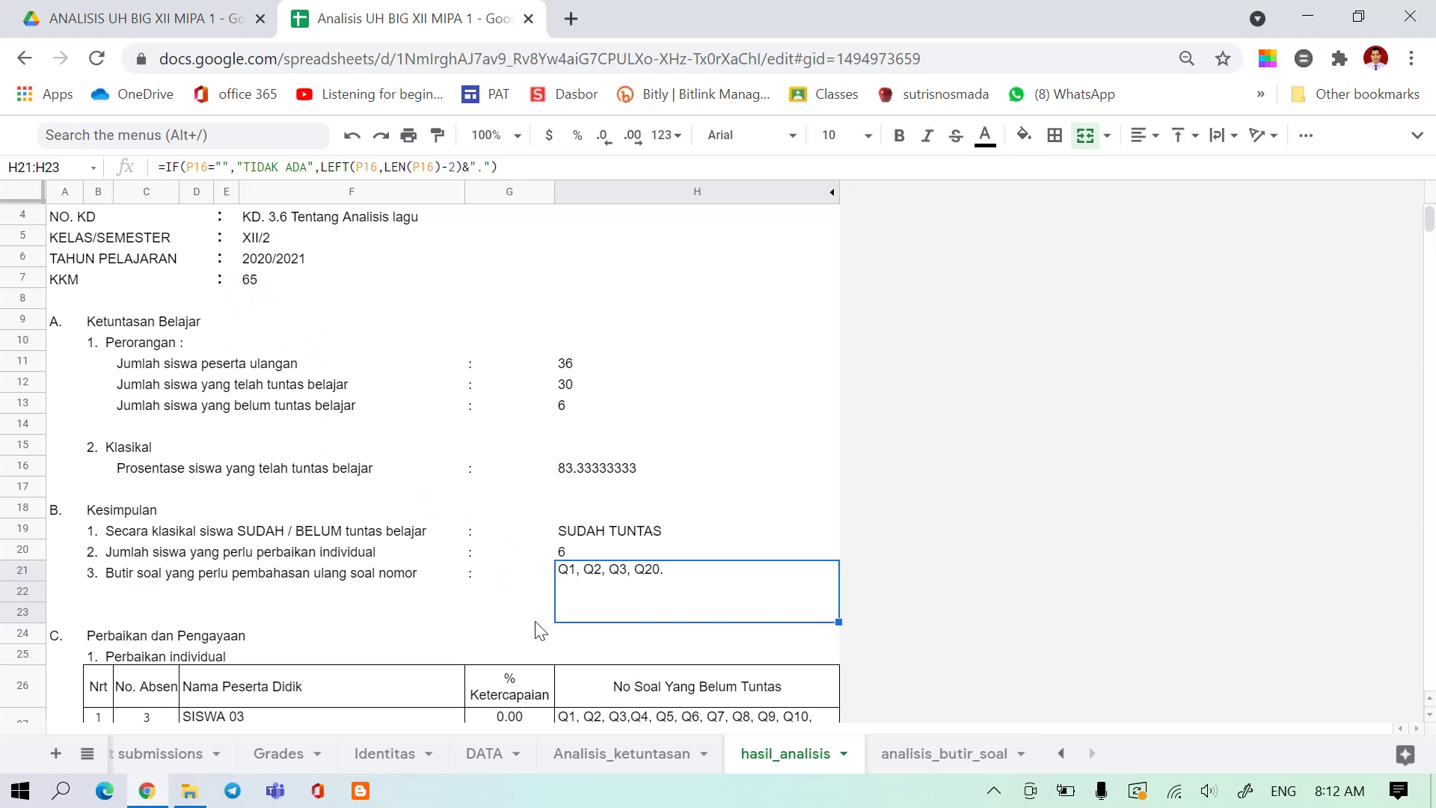
- Examine the Perbaikan individual table and the Pengayaan note on hasil_analisis, and compare them with the Kesimpulan section
scroll(540, 631, "down", 5)
scroll(525, 644, "up", 3)
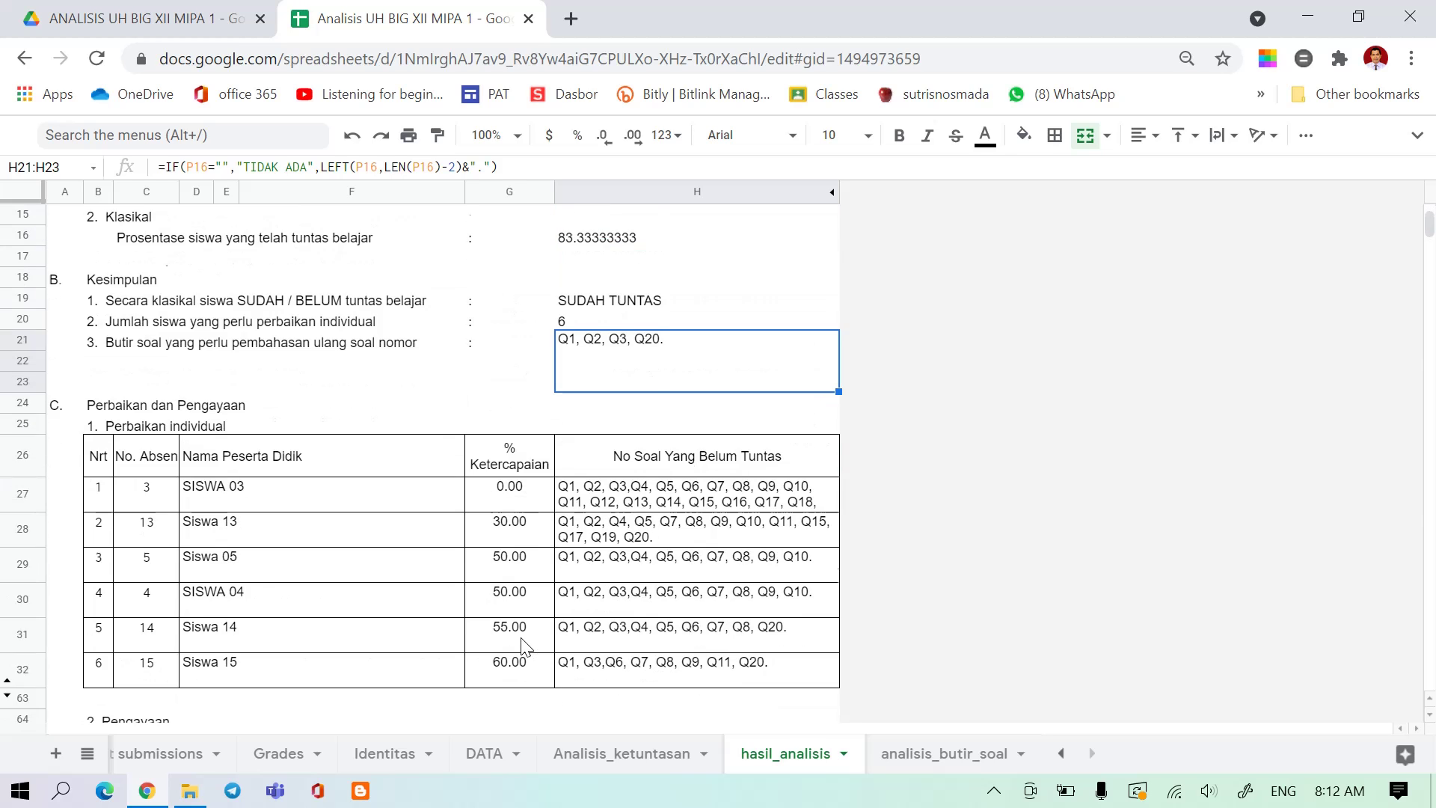
scroll(558, 456, "down", 3)
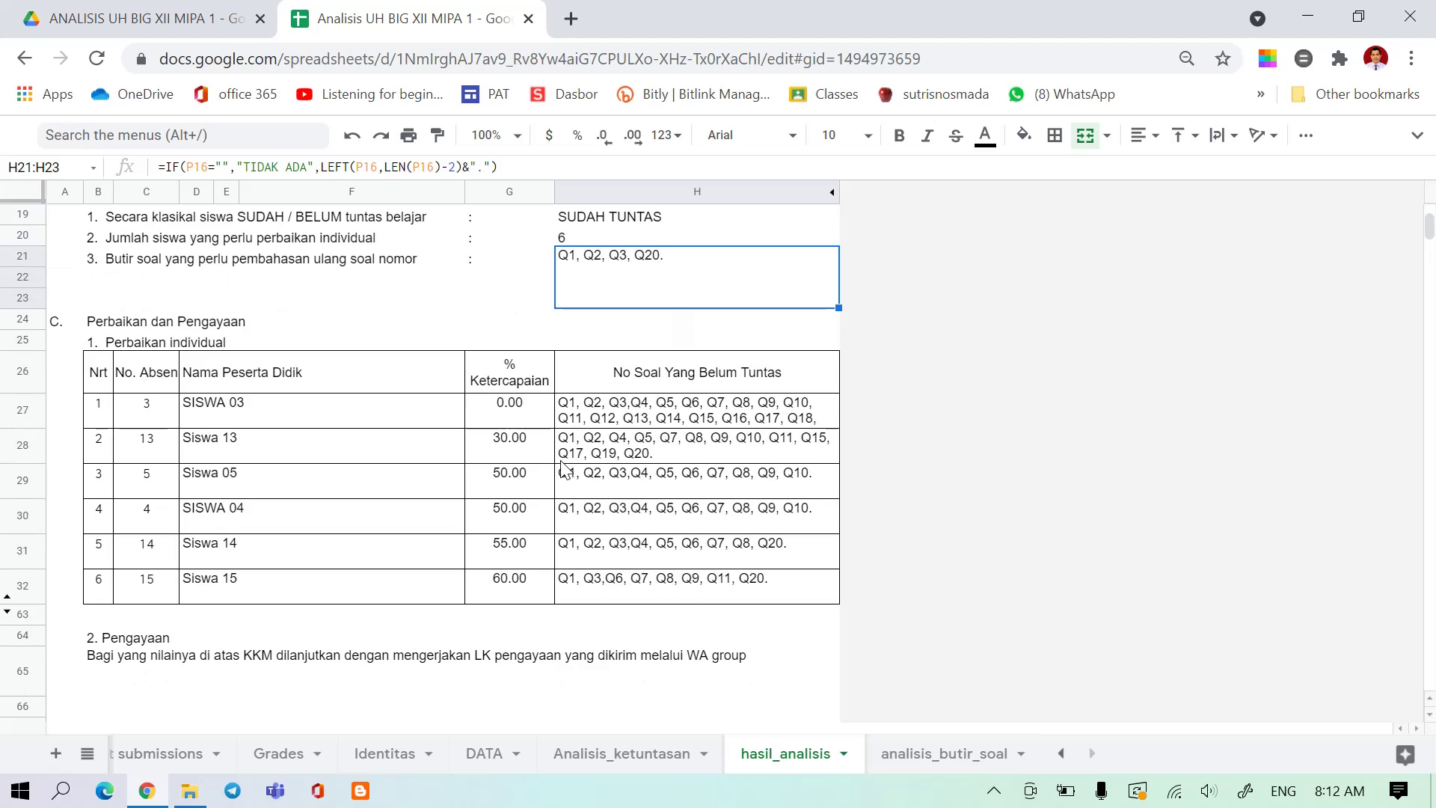
scroll(560, 464, "up", 1)
scroll(460, 501, "up", 2)
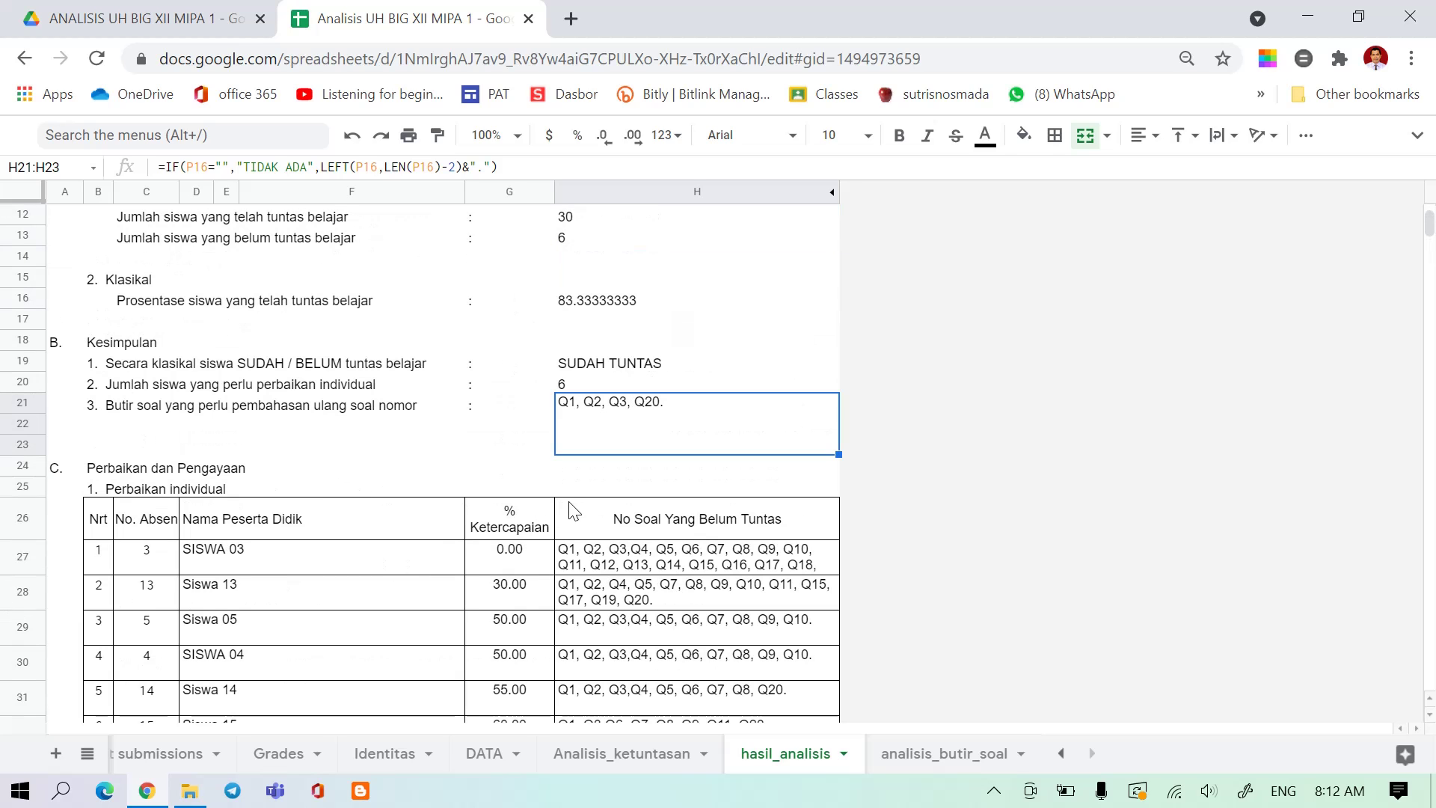
scroll(572, 515, "up", 2)
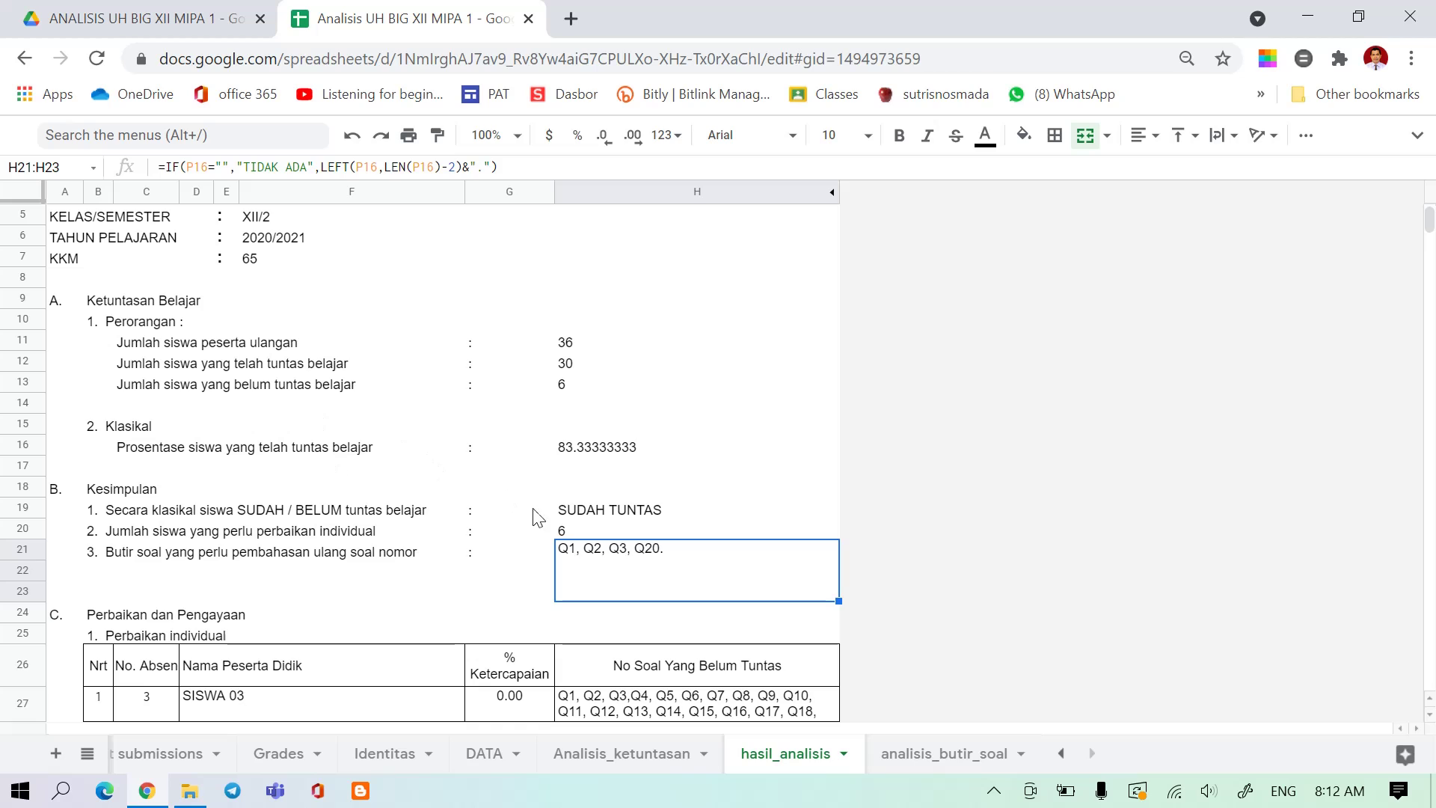
- Set the KKM on the Identitas sheet back to 70
left_click(390, 766)
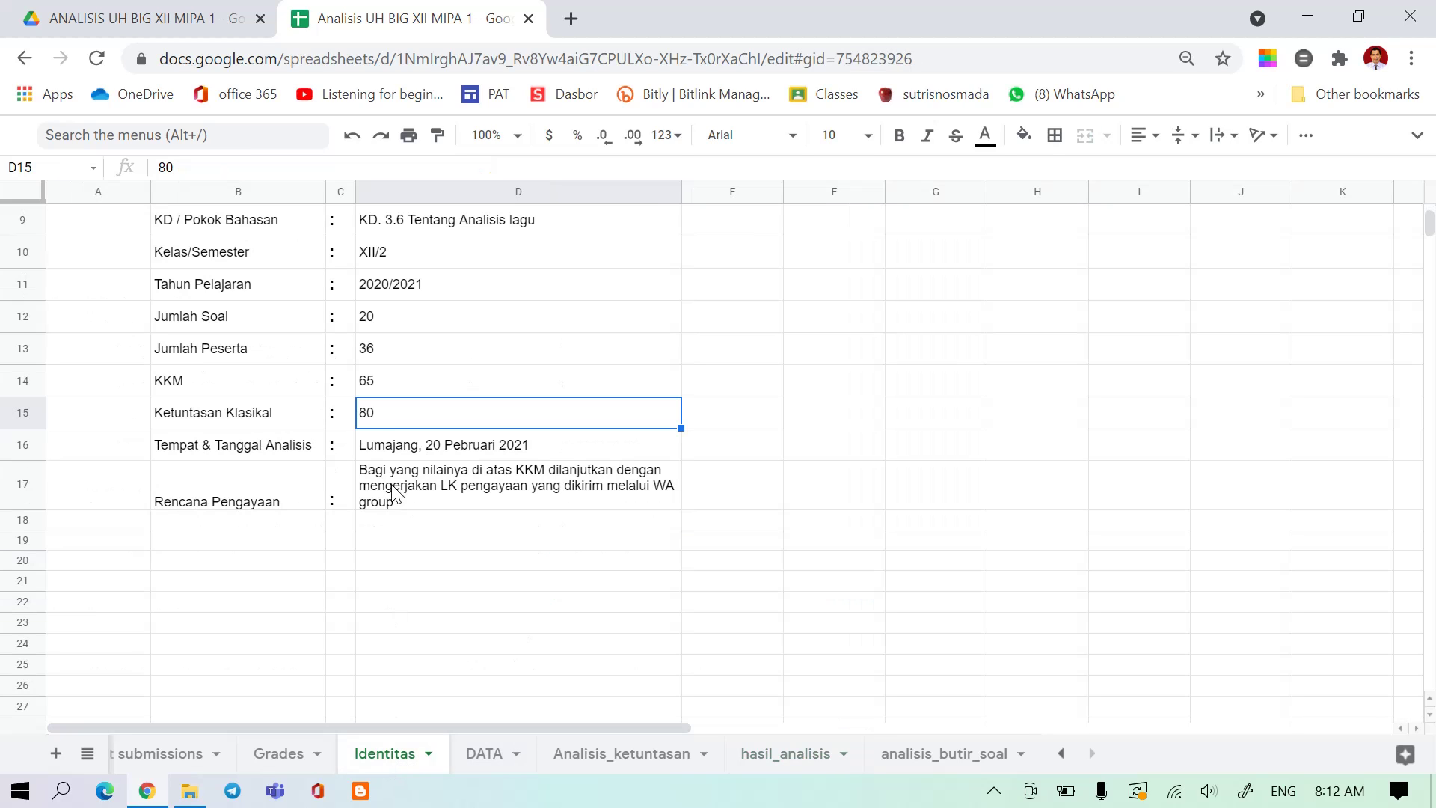
left_click(372, 382)
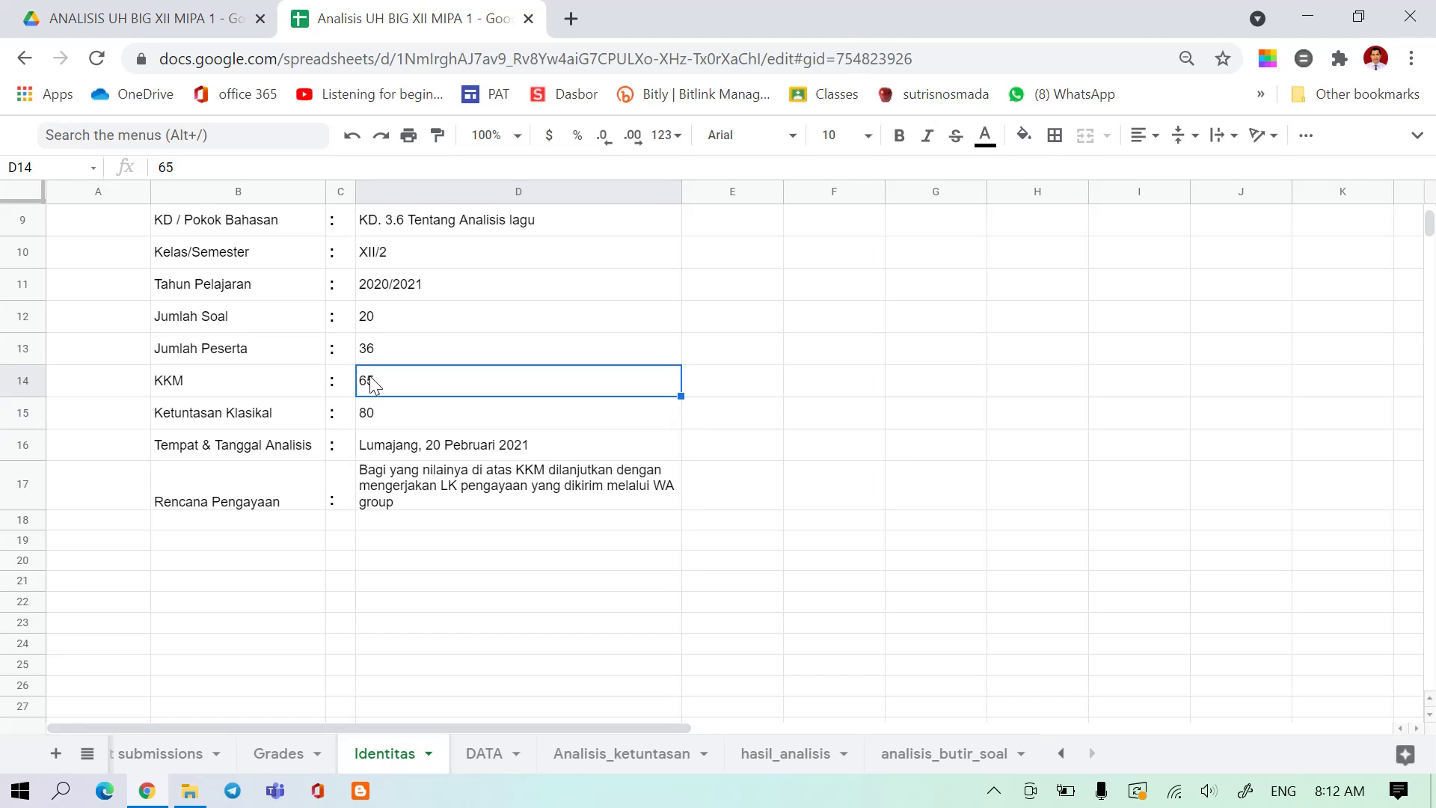
type("70")
key("Return")
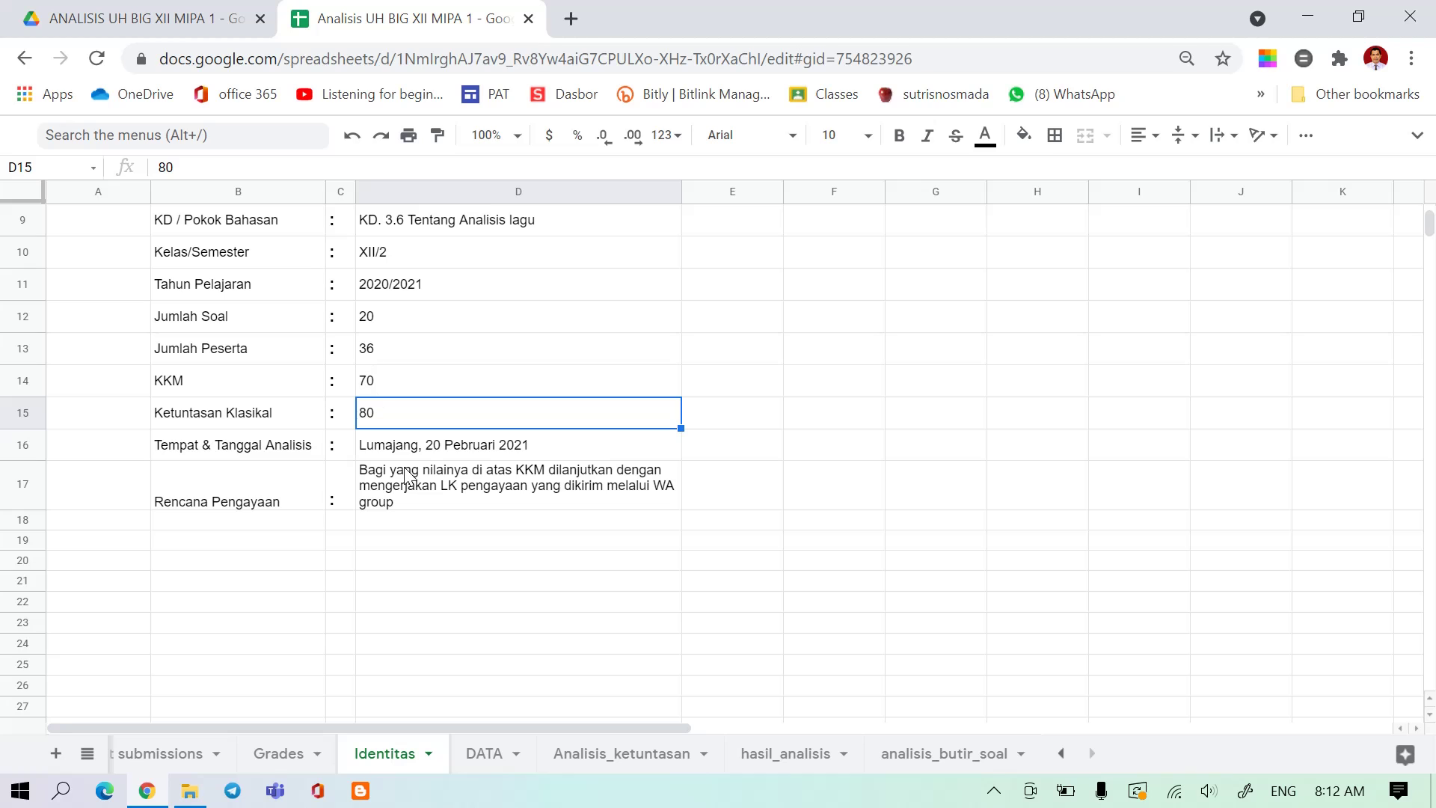
- Check the YA/TIDAK totals on Analisis_ketuntasan and the classical mastery conclusion on hasil_analisis
left_click(637, 755)
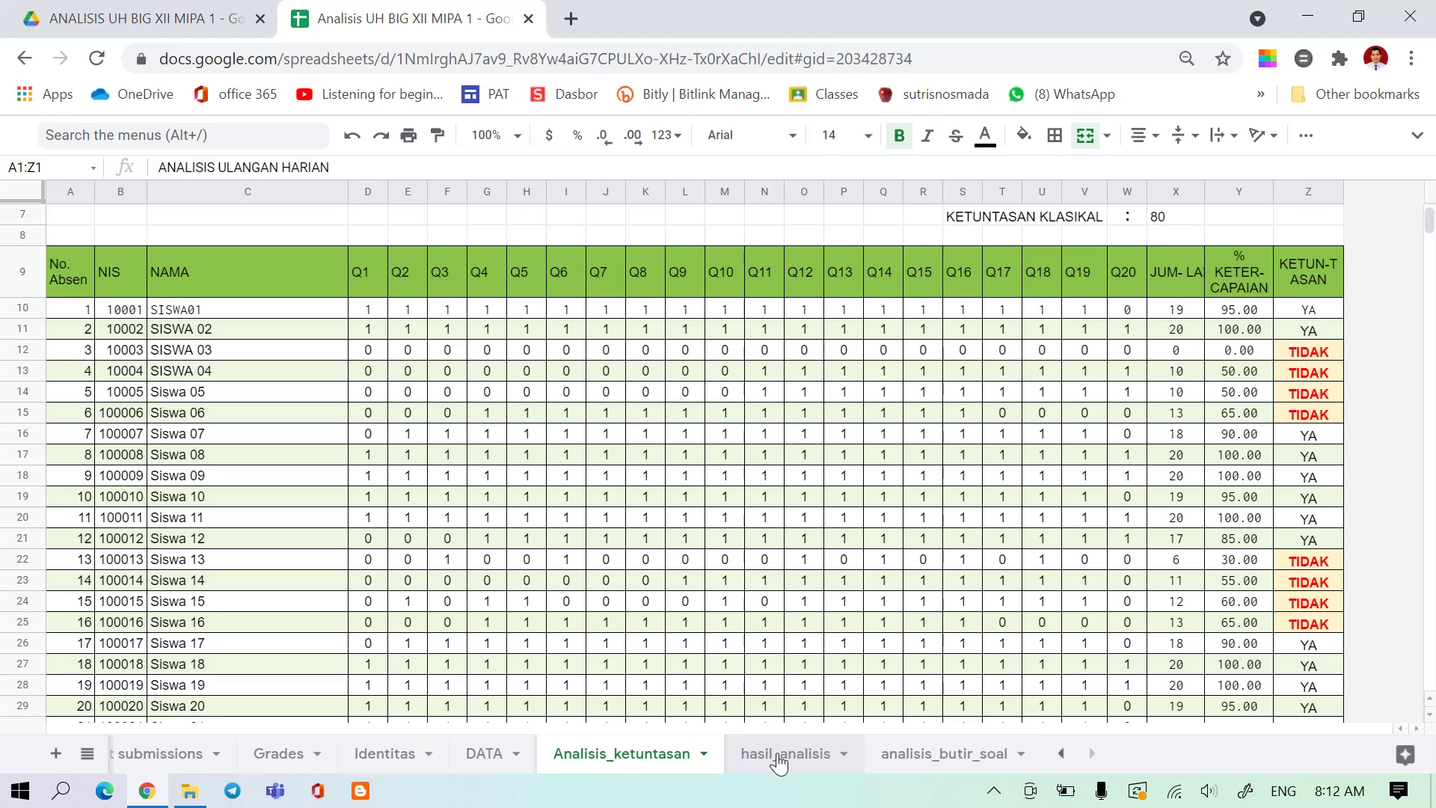
scroll(1089, 576, "down", 7)
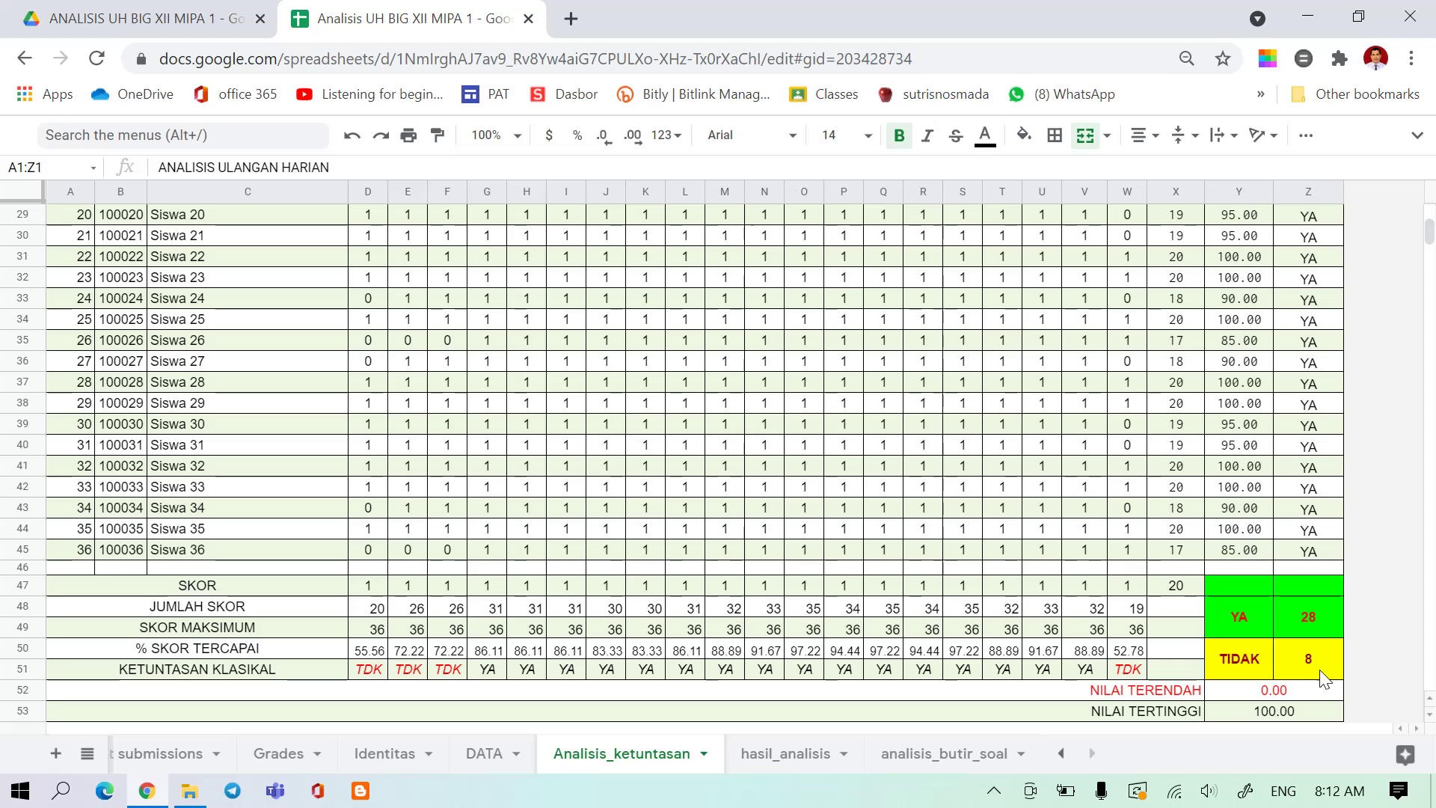
left_click(784, 758)
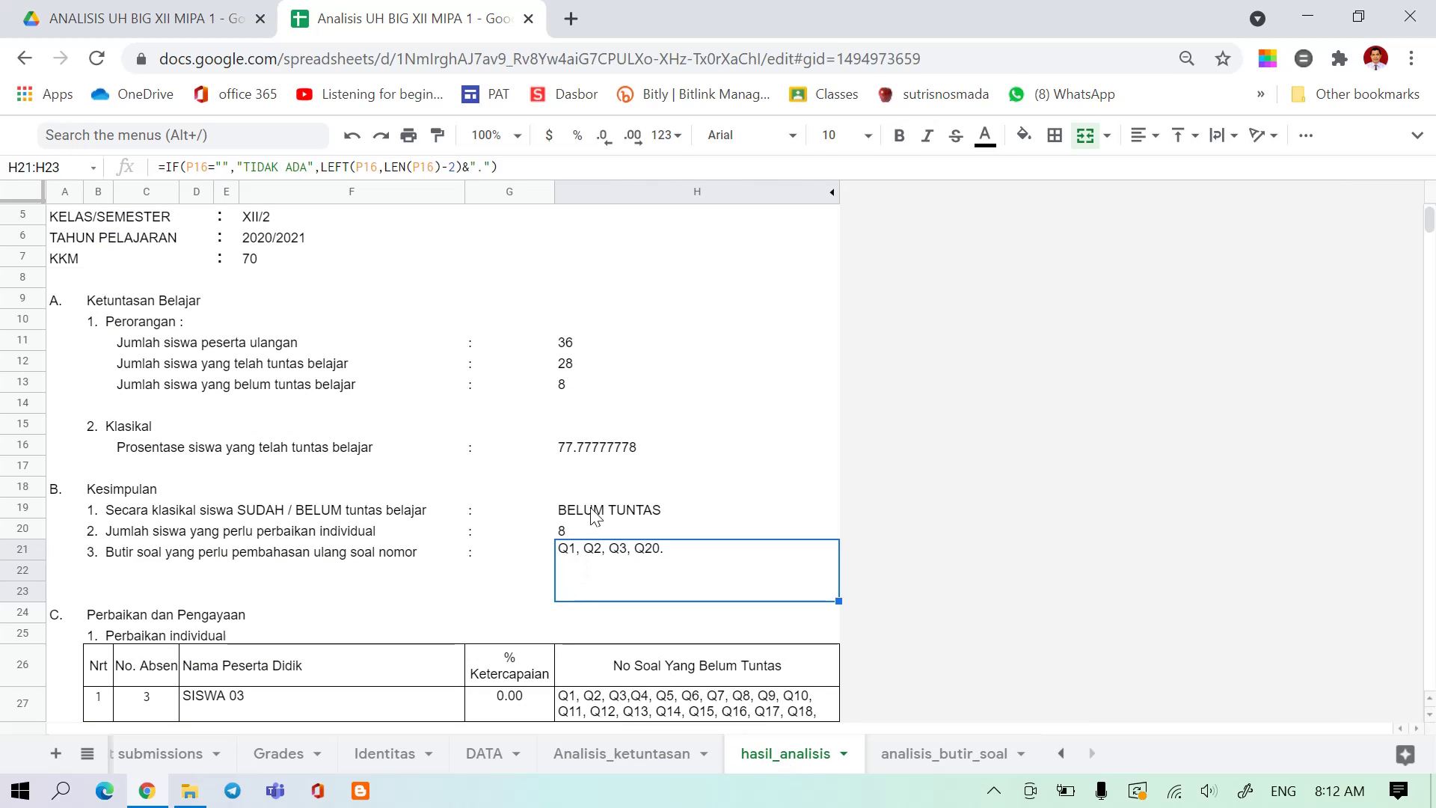